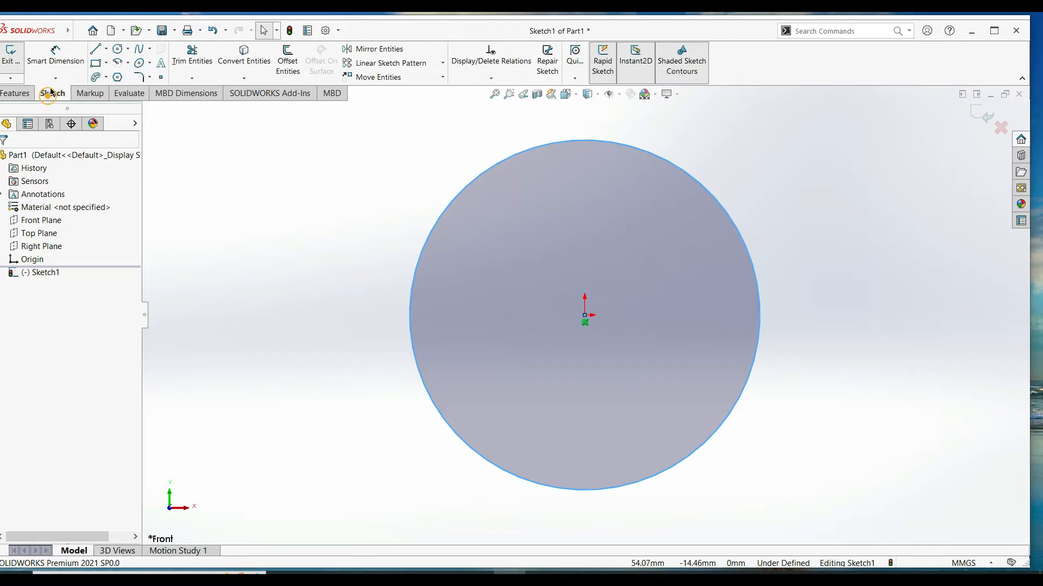
Dimension the circle's diameter and set it to 200 mm
{"action": "left_click", "coordinate": [459, 443]}
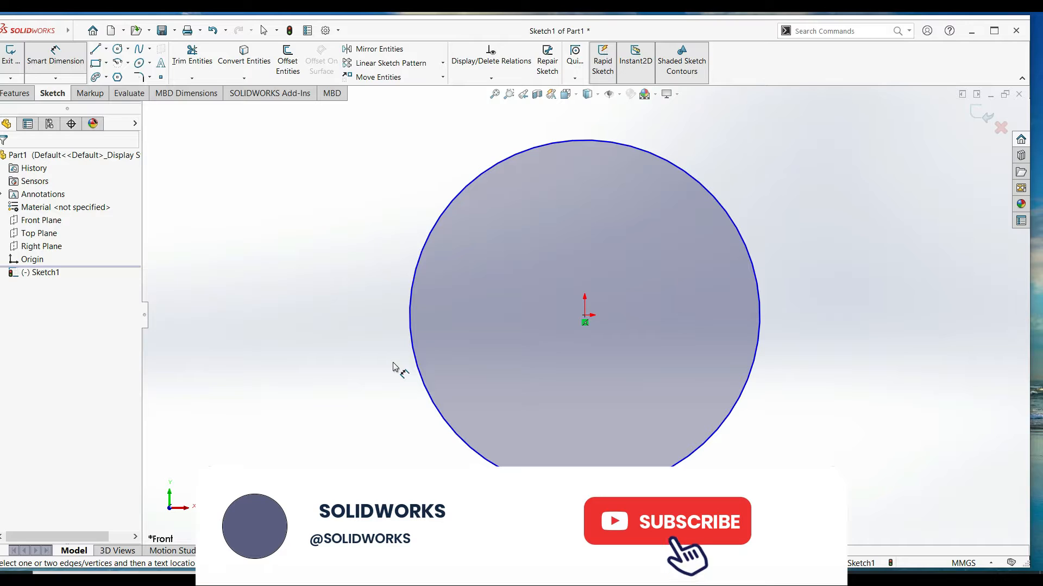
{"action": "left_click", "coordinate": [758, 345]}
{"action": "left_click", "coordinate": [828, 330]}
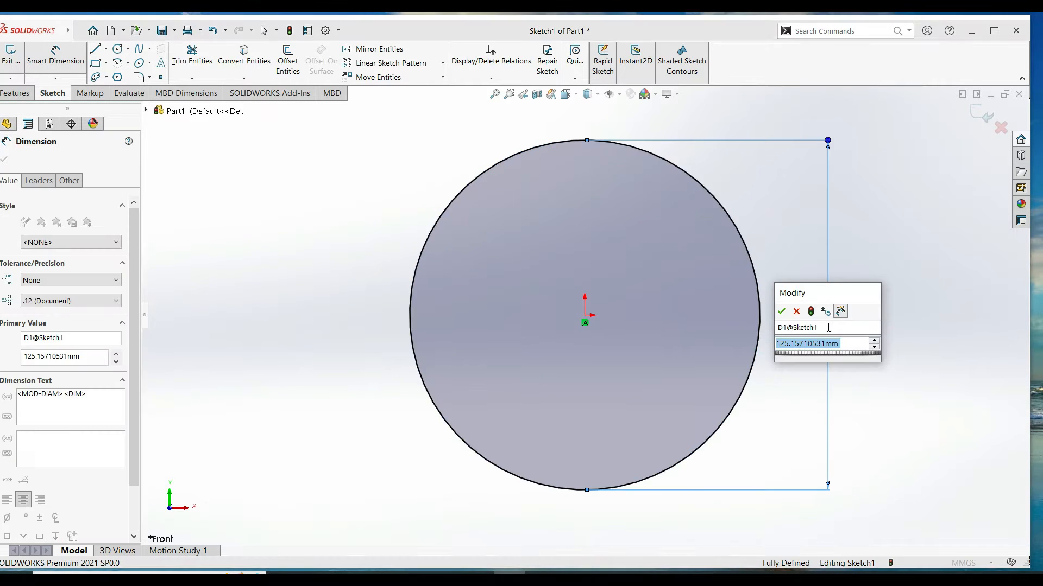
{"action": "type", "text": "2"}
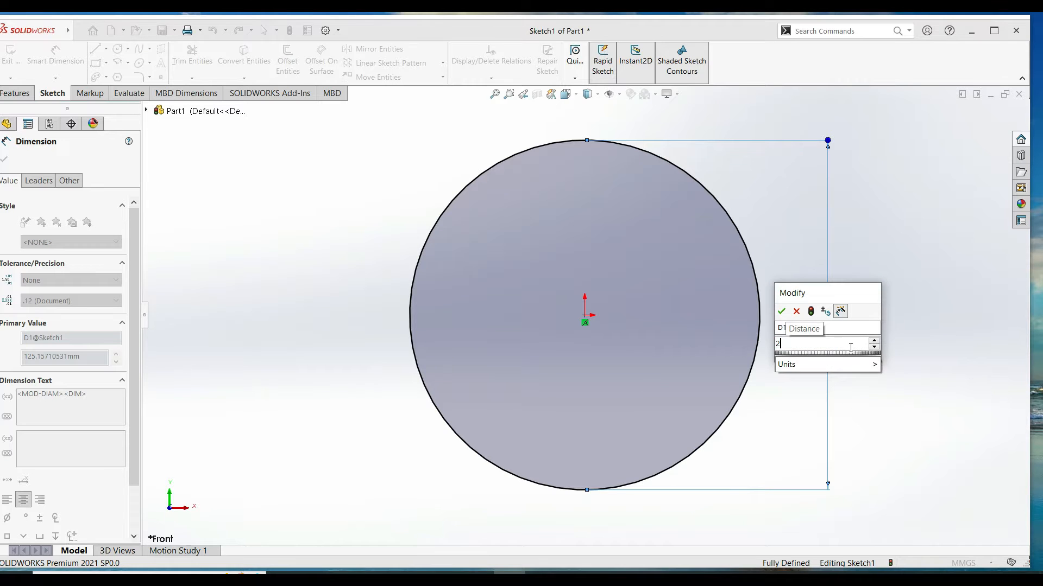
{"action": "type", "text": "00"}
{"action": "key", "text": "Return"}
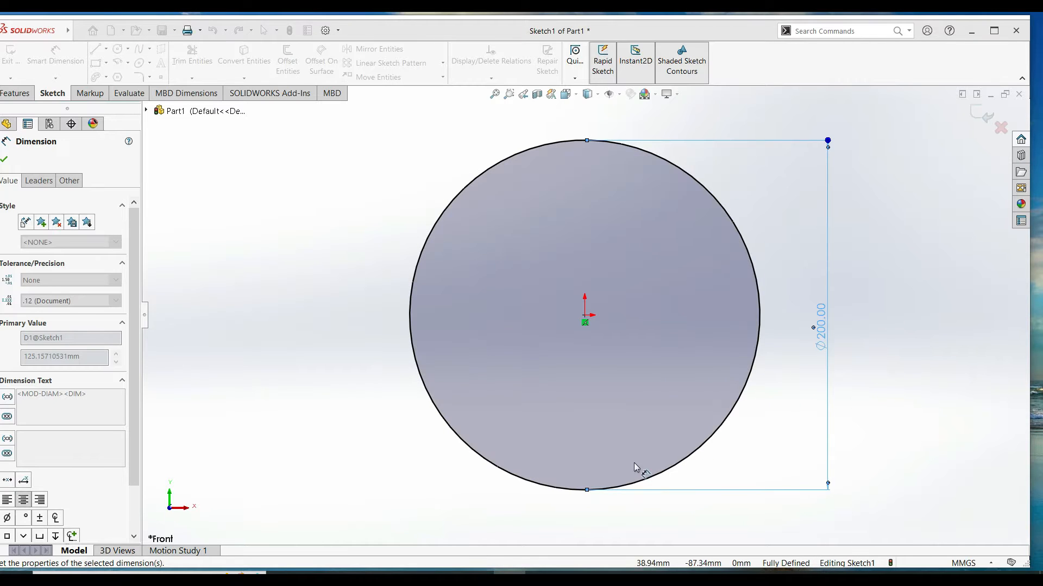
{"action": "left_click", "coordinate": [6, 160]}
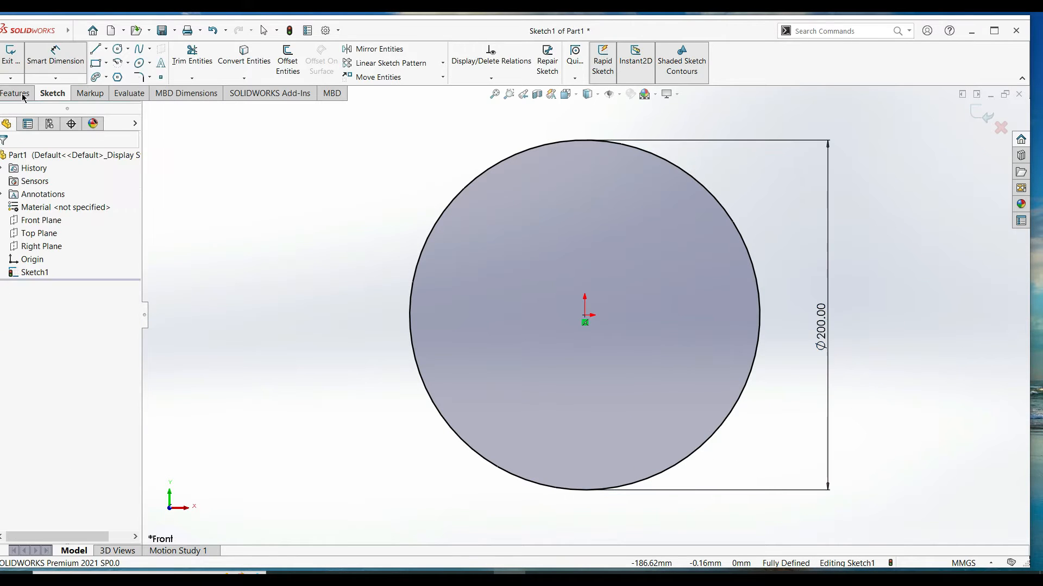
Extrude the circle as a blind boss with a depth of 13 mm
{"action": "left_click", "coordinate": [22, 94]}
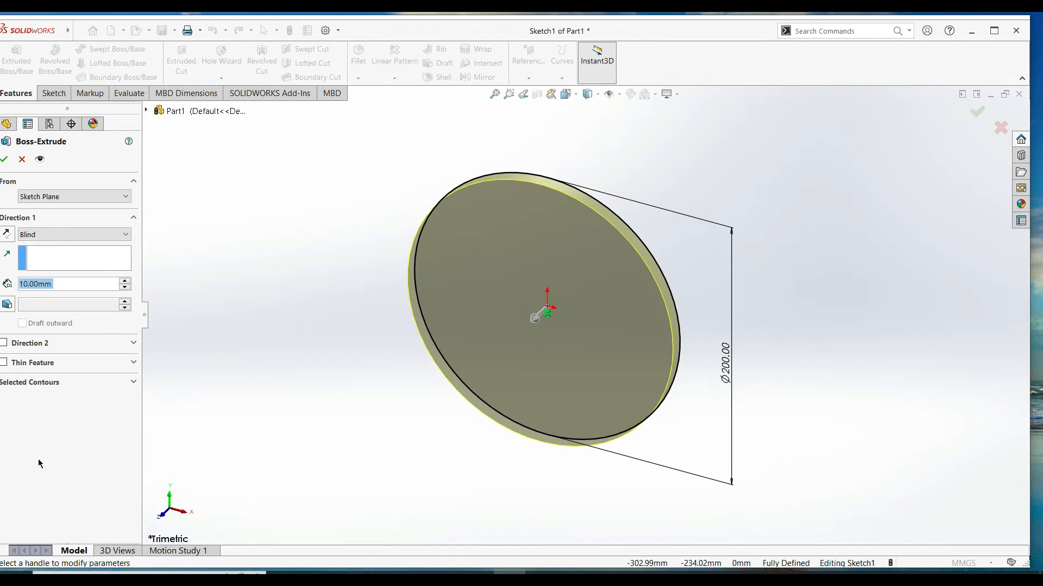
{"action": "type", "text": "13"}
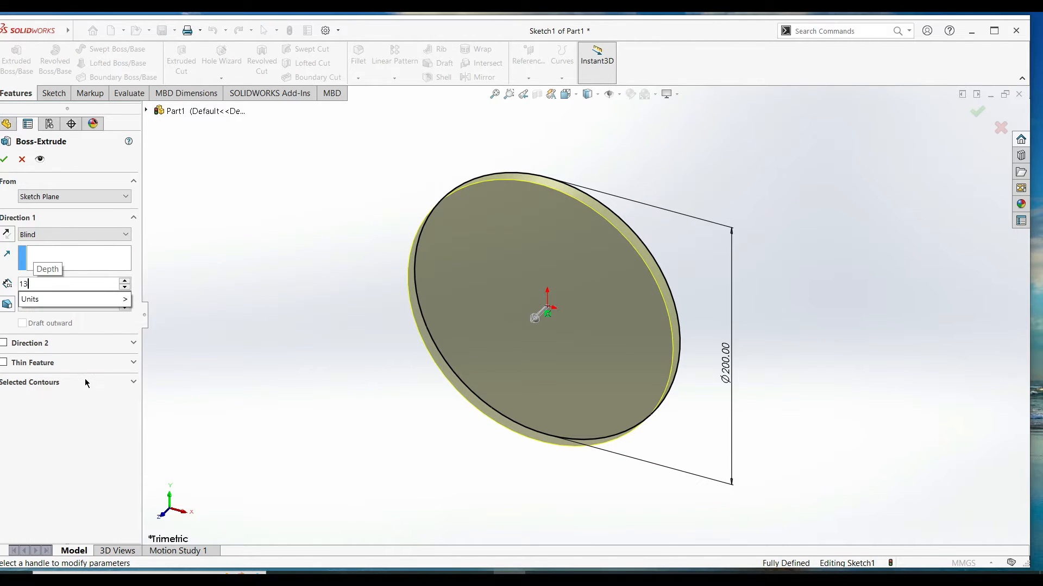
{"action": "key", "text": "Return"}
{"action": "left_click", "coordinate": [5, 159]}
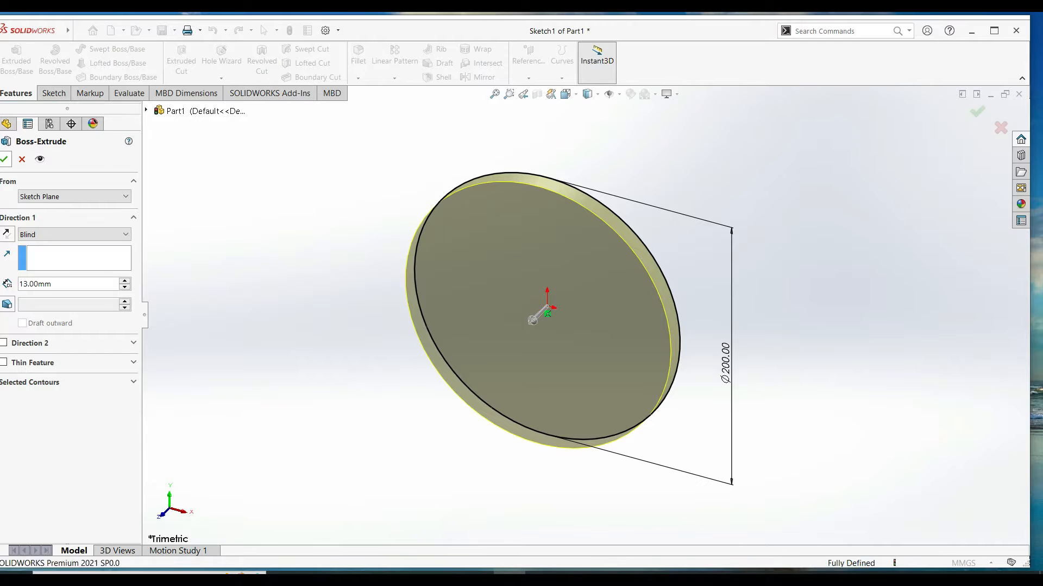
Start a new sketch on the disc's front face, viewed normal to that face
{"action": "left_click", "coordinate": [521, 407]}
{"action": "key", "text": "space"}
{"action": "left_click", "coordinate": [521, 409]}
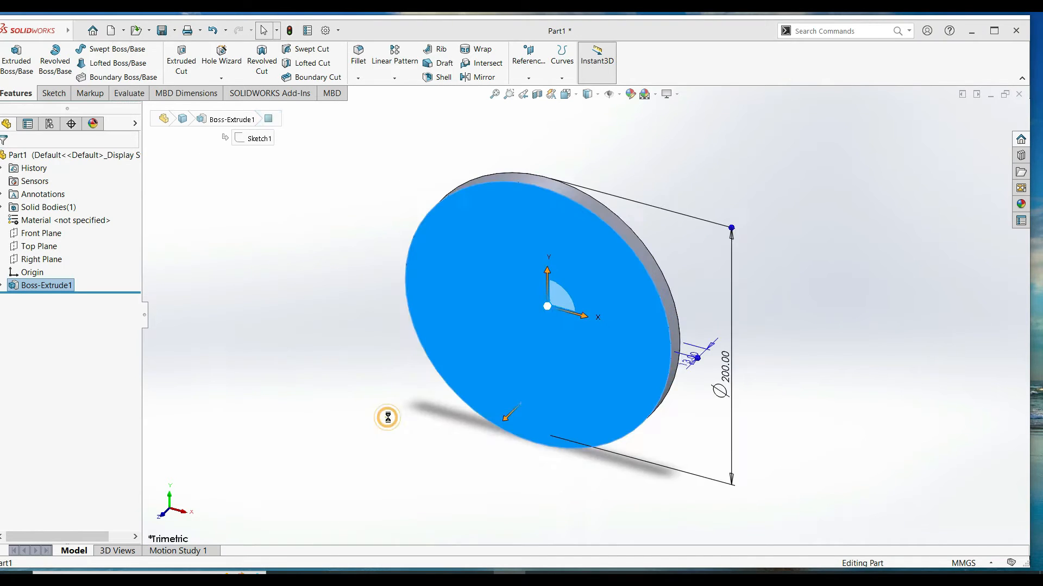
{"action": "right_click", "coordinate": [587, 421]}
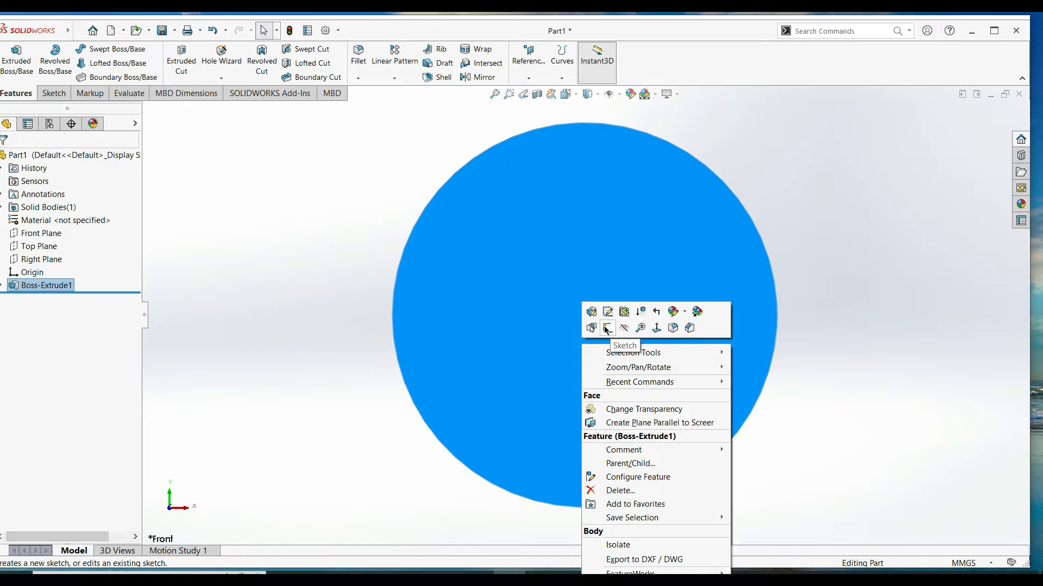
{"action": "left_click", "coordinate": [604, 326]}
{"action": "left_click", "coordinate": [835, 414]}
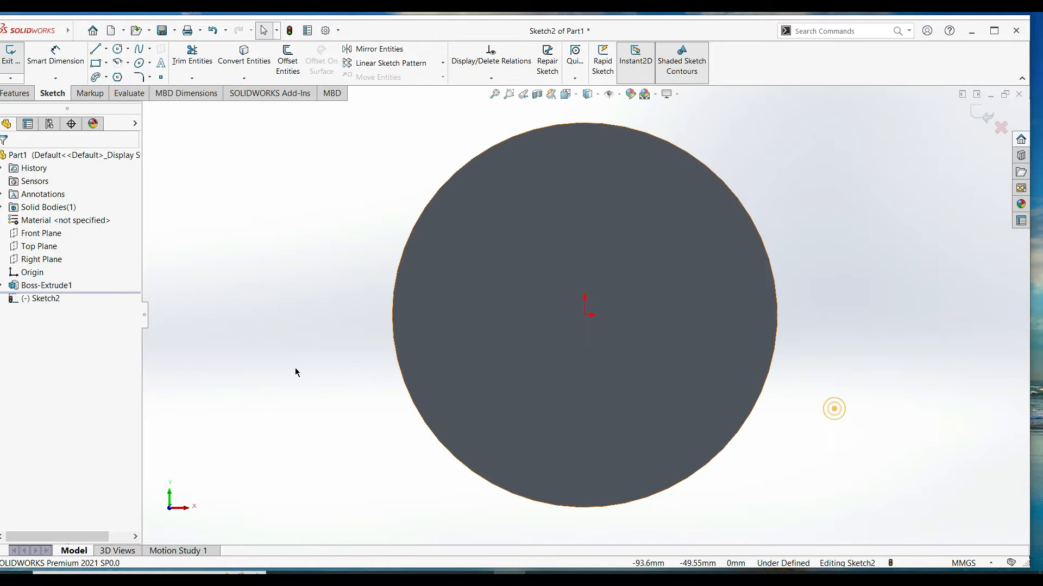
Draw a horizontal centerline 200 mm long and a vertical one about 202 mm long, crossing at the disc's centre
{"action": "left_click", "coordinate": [107, 52]}
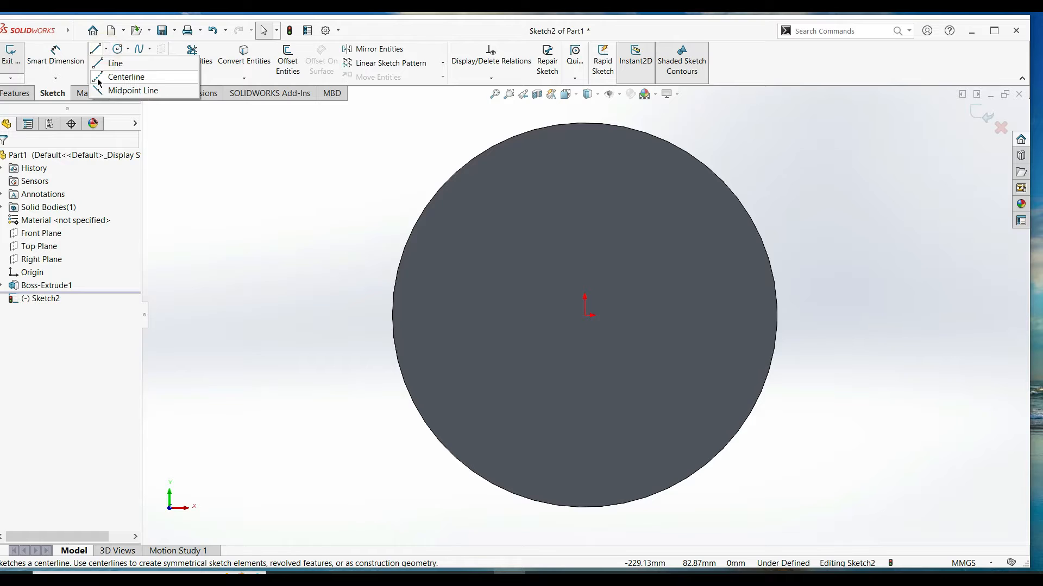
{"action": "left_click", "coordinate": [119, 77]}
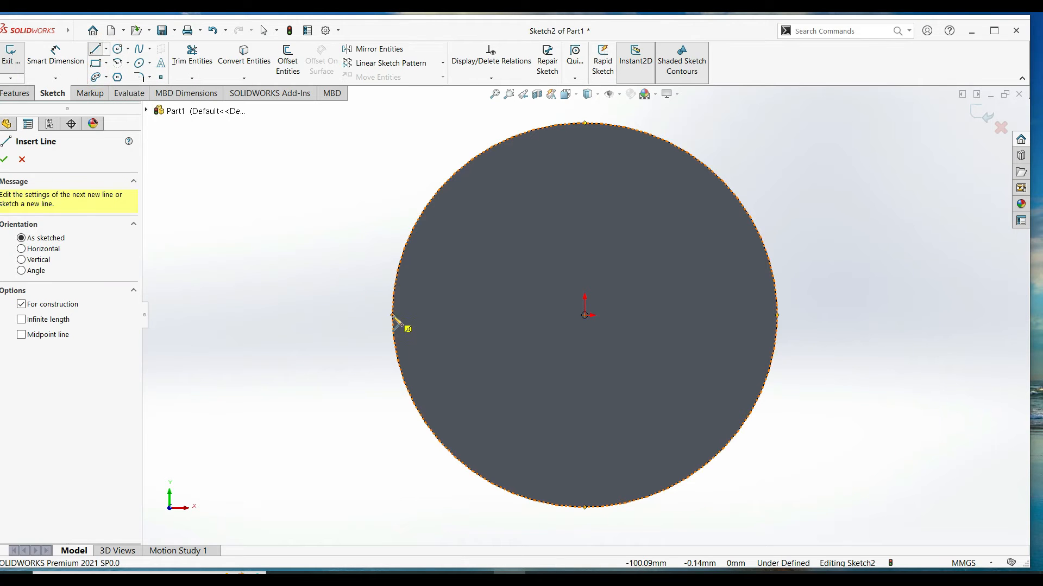
{"action": "left_click", "coordinate": [393, 315]}
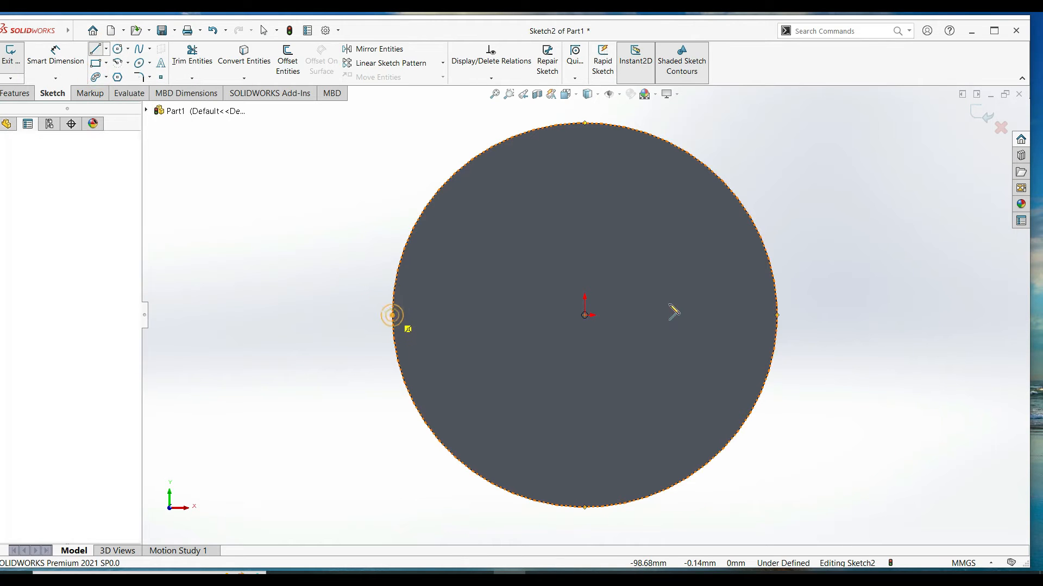
{"action": "left_click", "coordinate": [777, 315]}
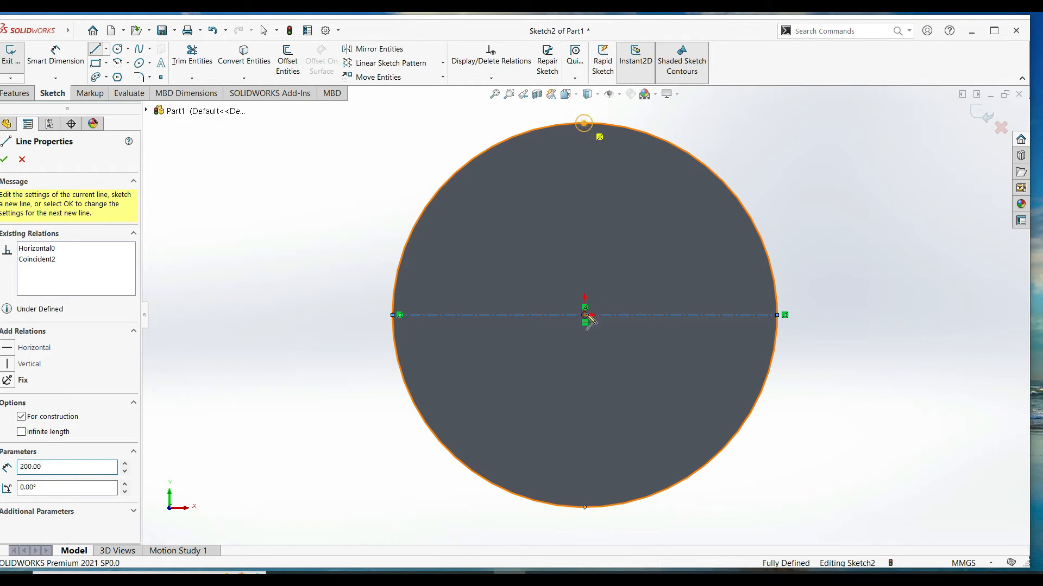
{"action": "left_click", "coordinate": [585, 123]}
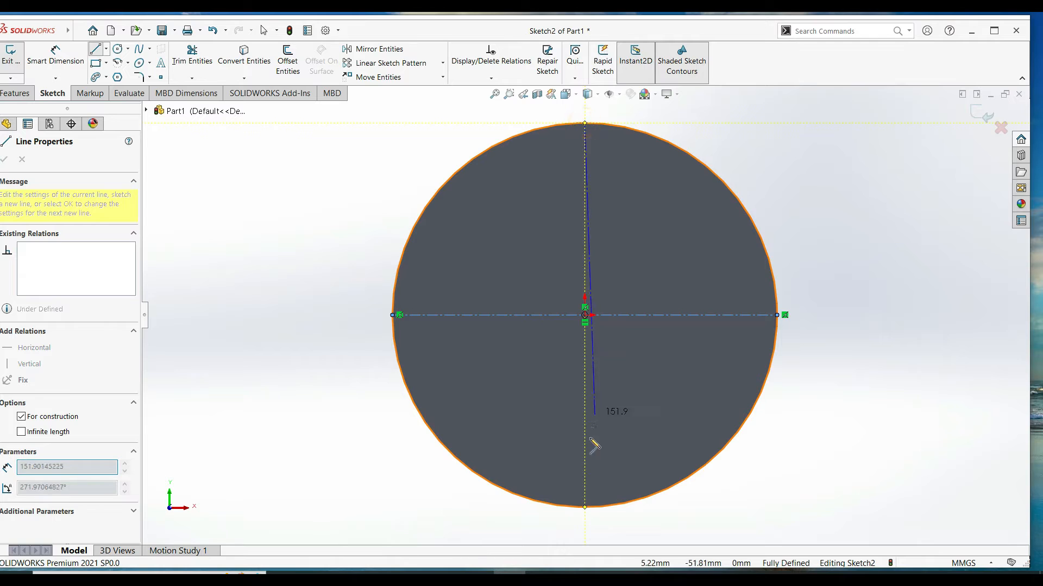
{"action": "left_click", "coordinate": [584, 508]}
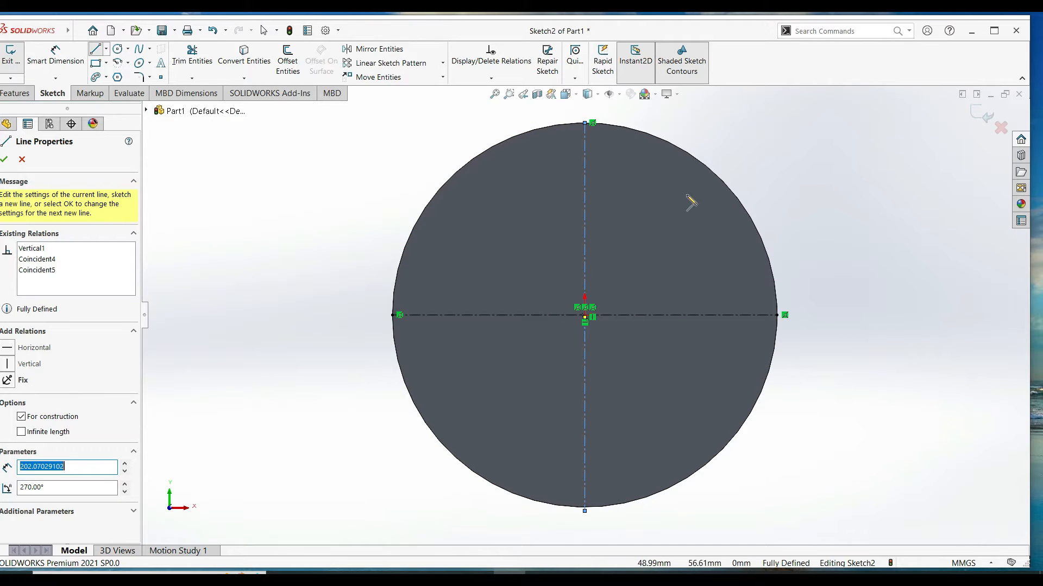
Draw two vertical centerlines, about 165 mm long right of the disc's centre and about 182 mm long left of it
{"action": "left_click", "coordinate": [694, 157]}
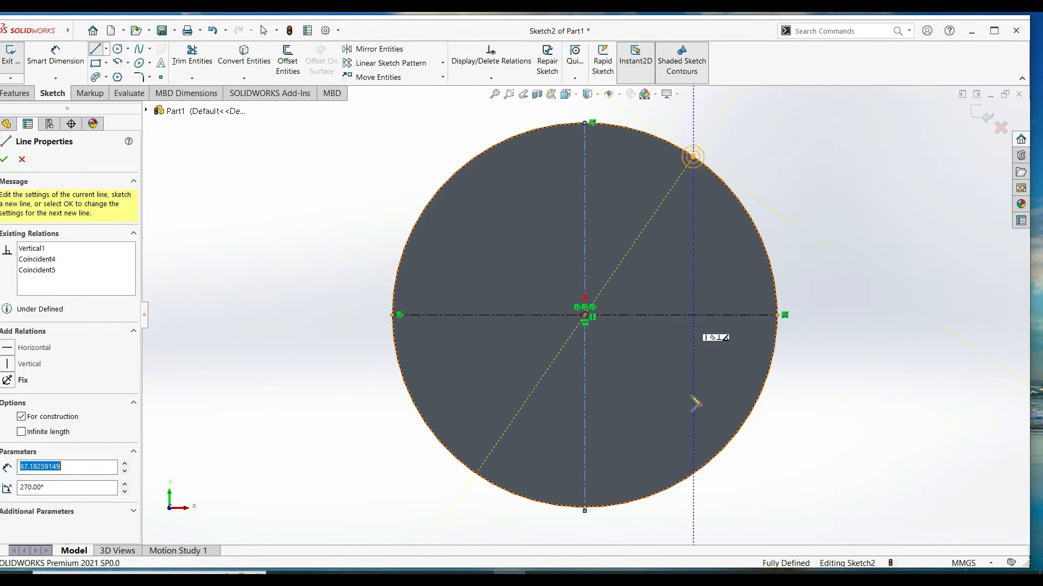
{"action": "left_click", "coordinate": [693, 474]}
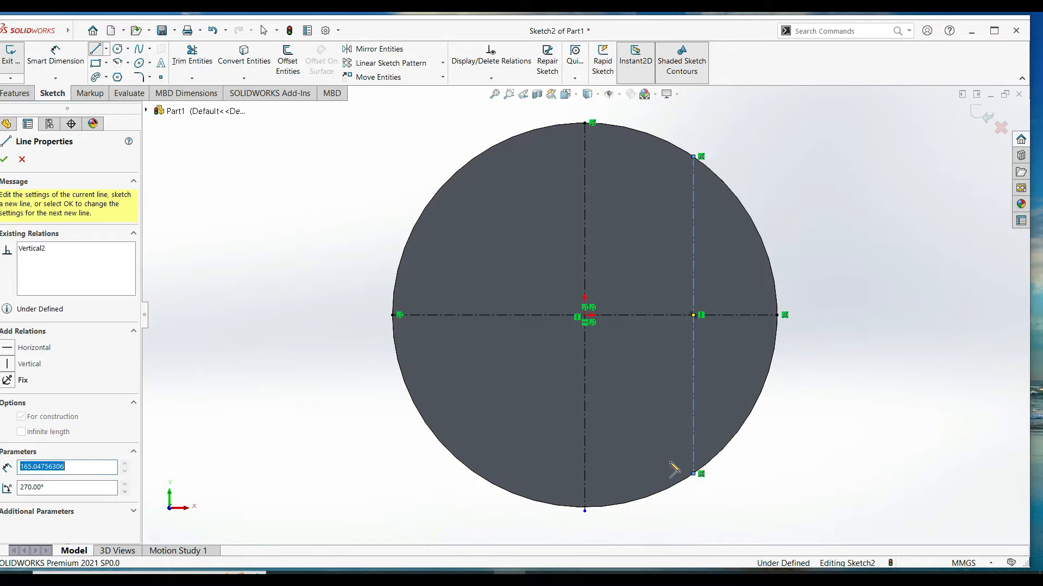
{"action": "left_click", "coordinate": [487, 153]}
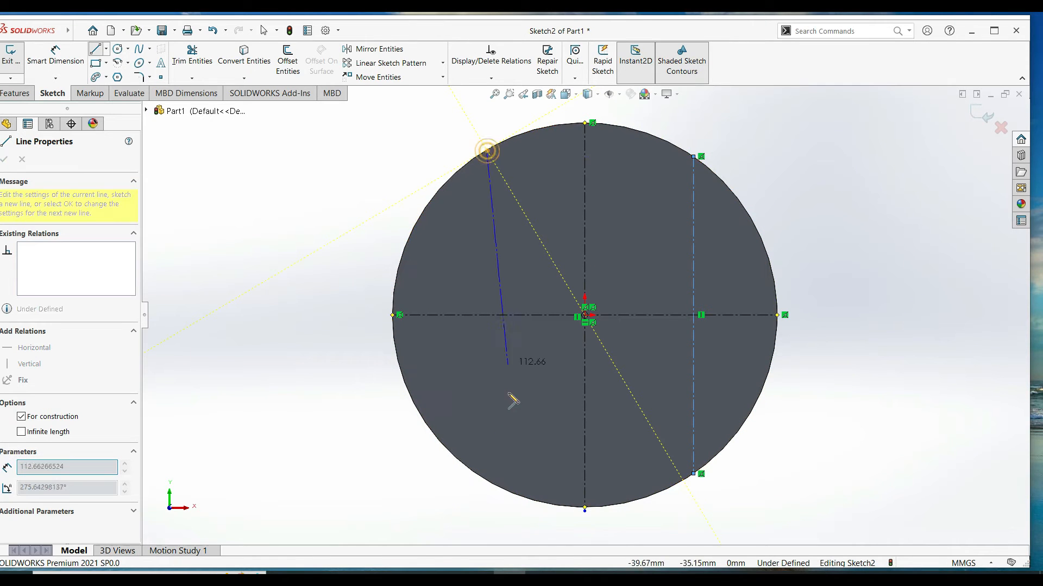
{"action": "left_click", "coordinate": [486, 500]}
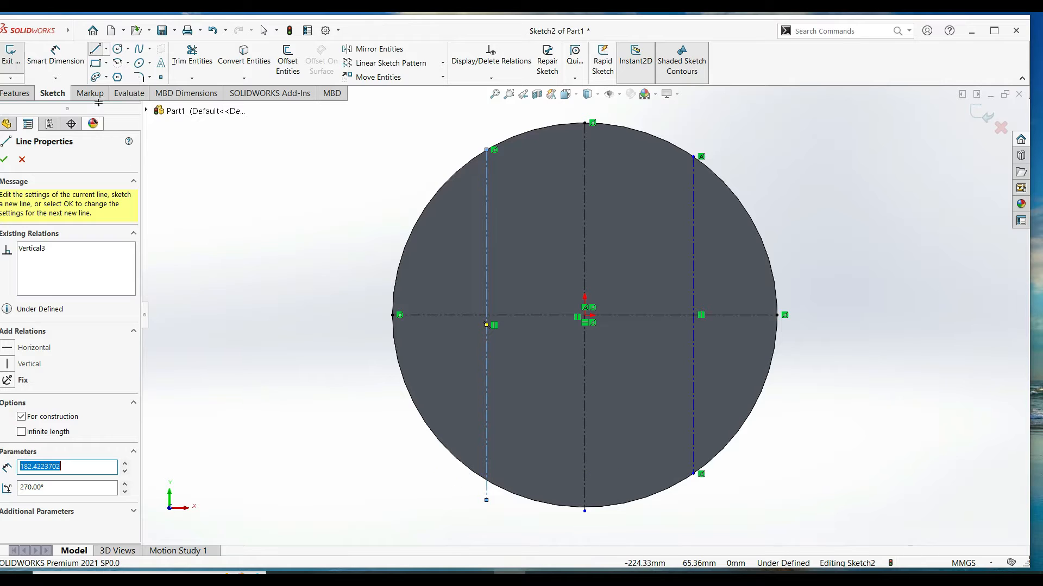
Dimension the left vertical centerline 40 mm from the disc's leftmost point
{"action": "left_click", "coordinate": [55, 55]}
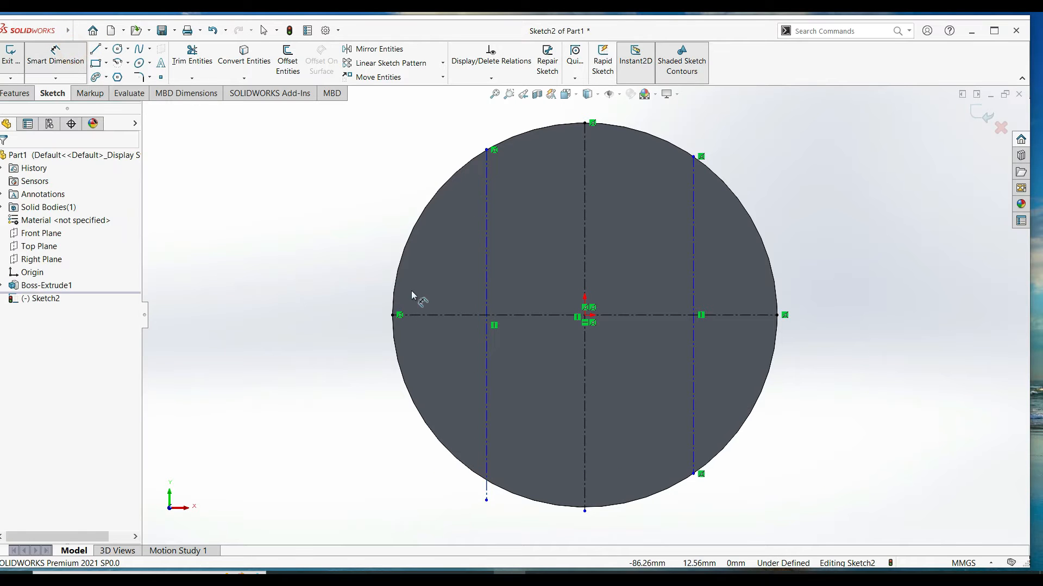
{"action": "left_click", "coordinate": [394, 316]}
{"action": "left_click", "coordinate": [484, 300]}
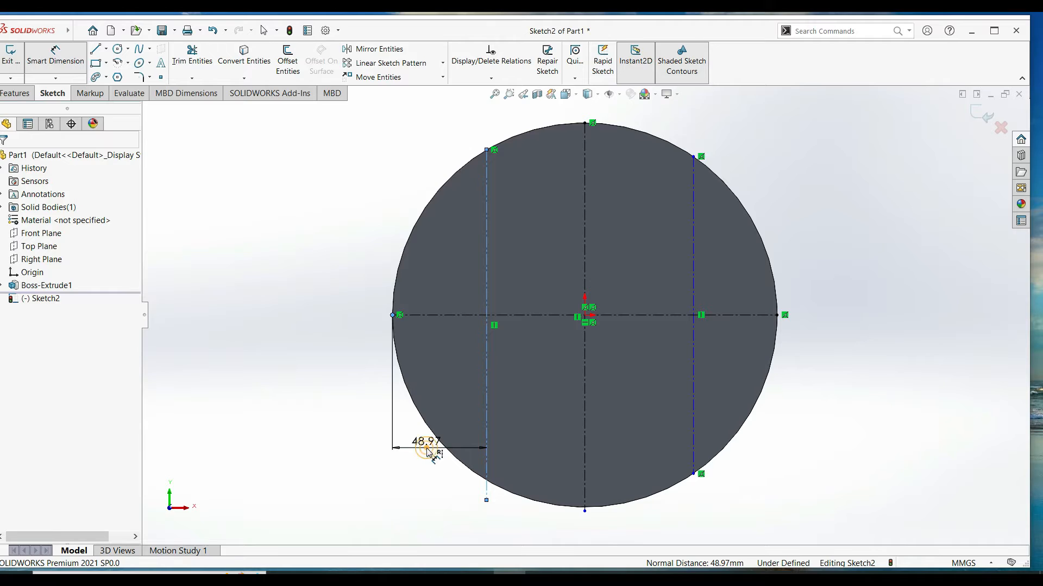
{"action": "left_click", "coordinate": [427, 448]}
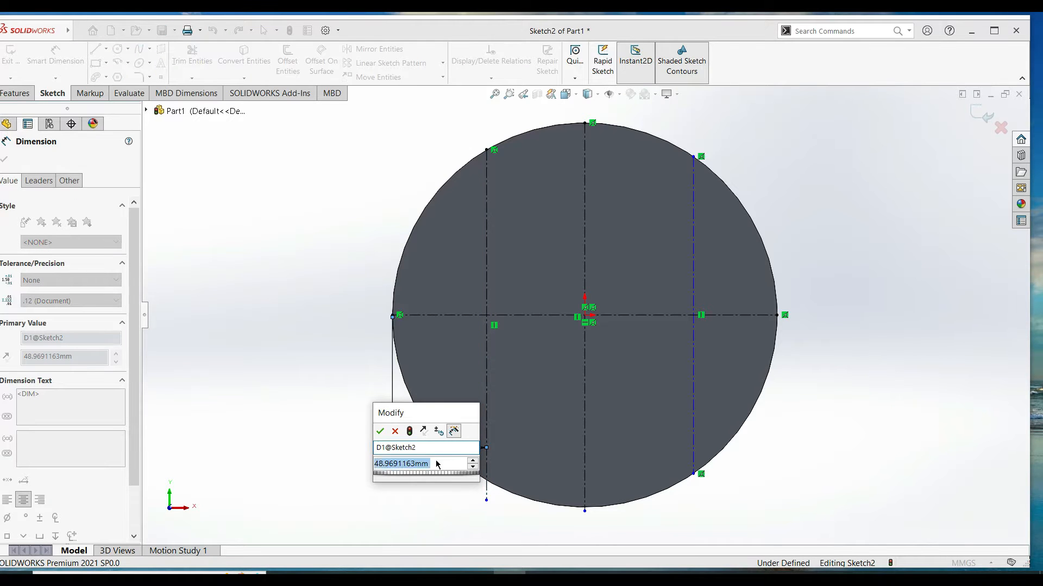
{"action": "double_click", "coordinate": [436, 461]}
{"action": "type", "text": "40"}
{"action": "key", "text": "Return"}
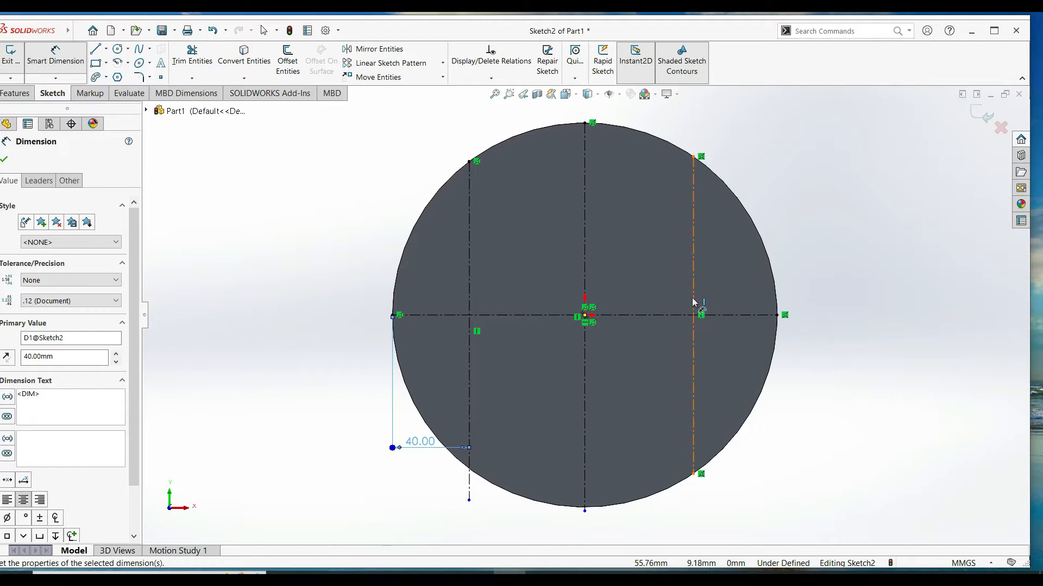
Dimension the right vertical centerline 40 mm from the disc's rightmost point
{"action": "left_click", "coordinate": [776, 315]}
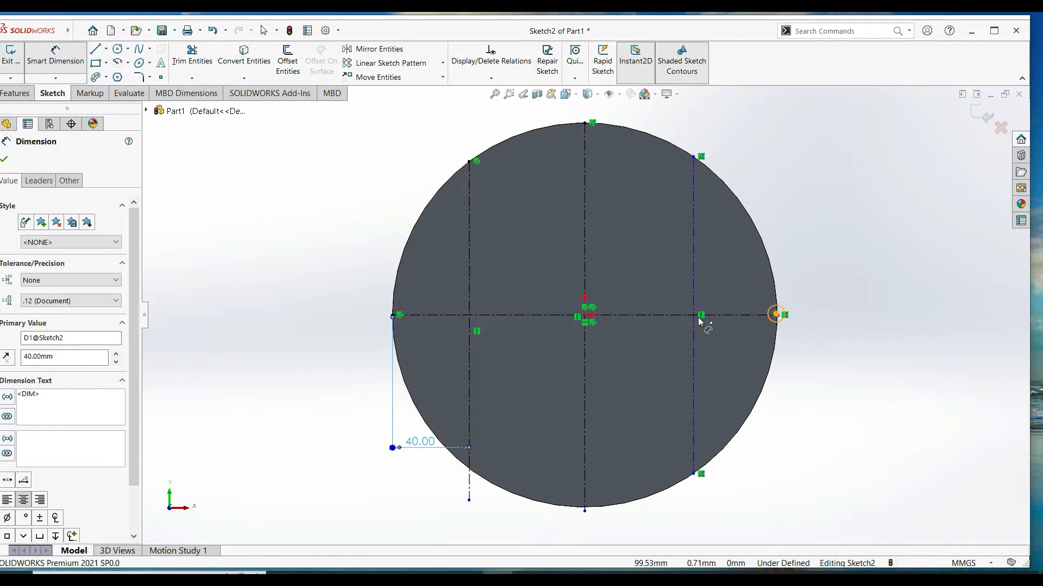
{"action": "left_click", "coordinate": [692, 303]}
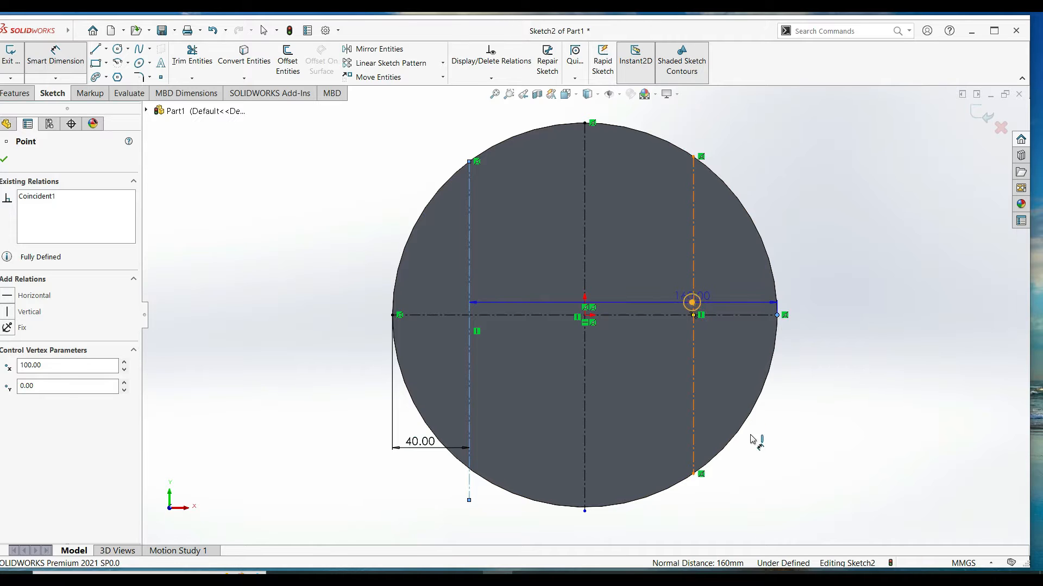
{"action": "left_click", "coordinate": [741, 472]}
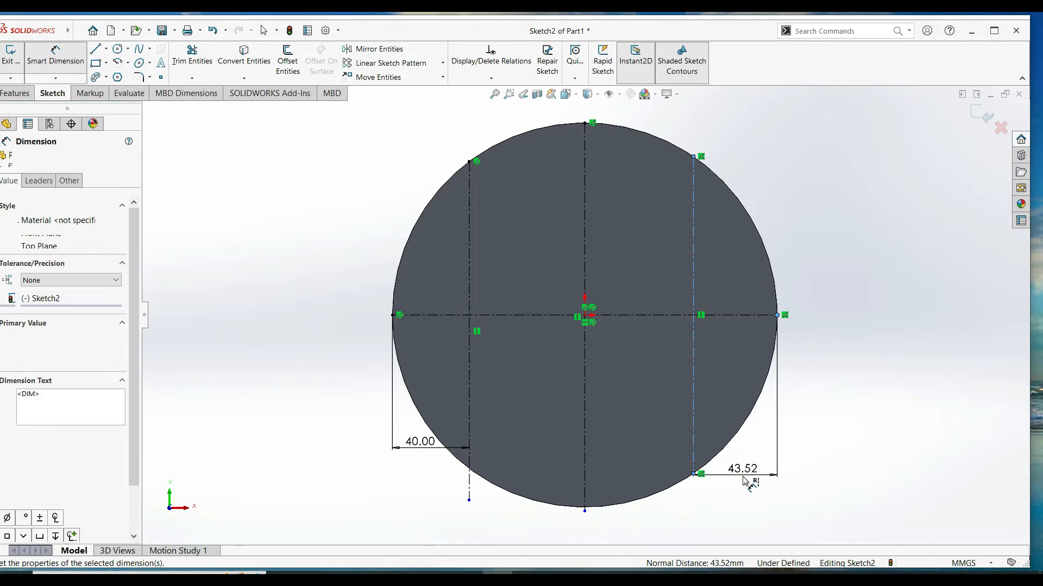
{"action": "type", "text": "40"}
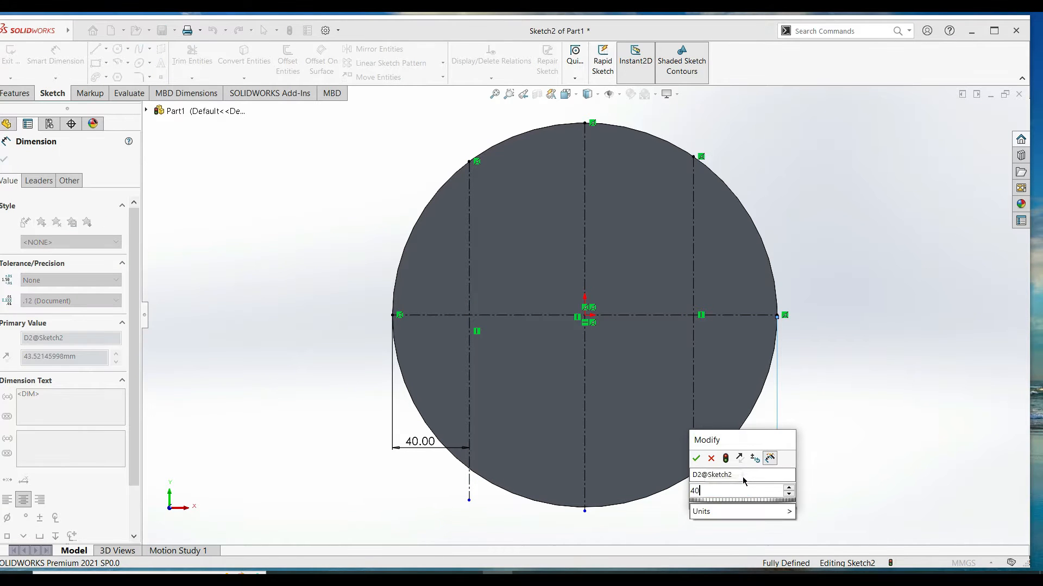
{"action": "key", "text": "Return"}
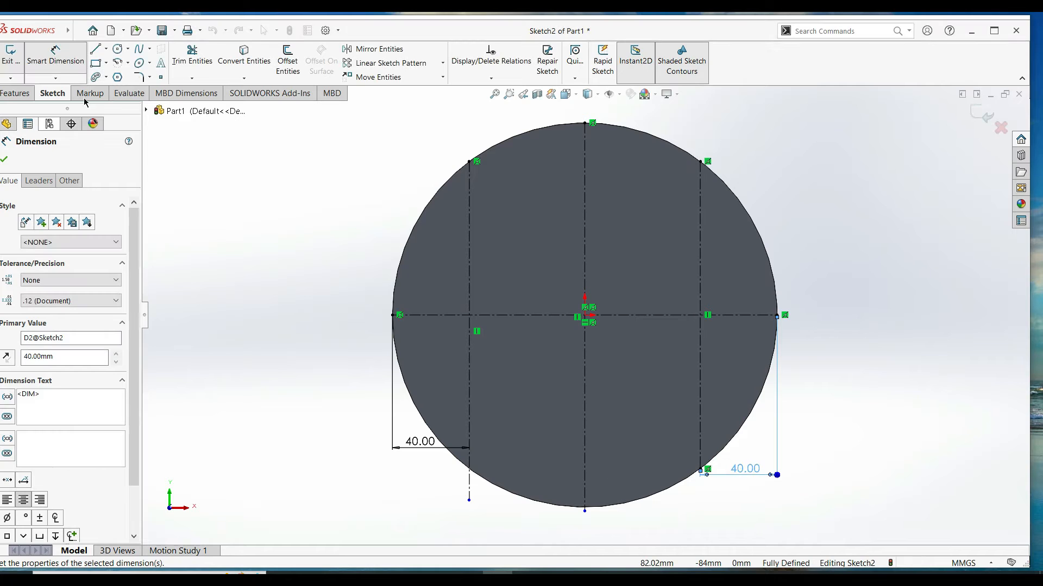
{"action": "left_click", "coordinate": [6, 161]}
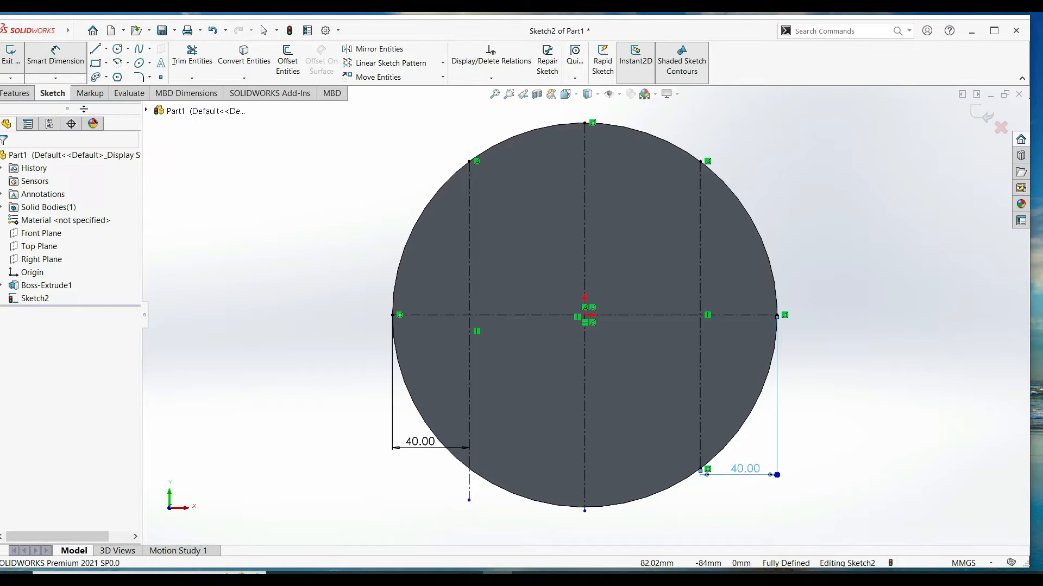
Draw a slightly slanted centerline about 158 mm long across the disc's upper part, from edge to edge
{"action": "left_click", "coordinate": [106, 50]}
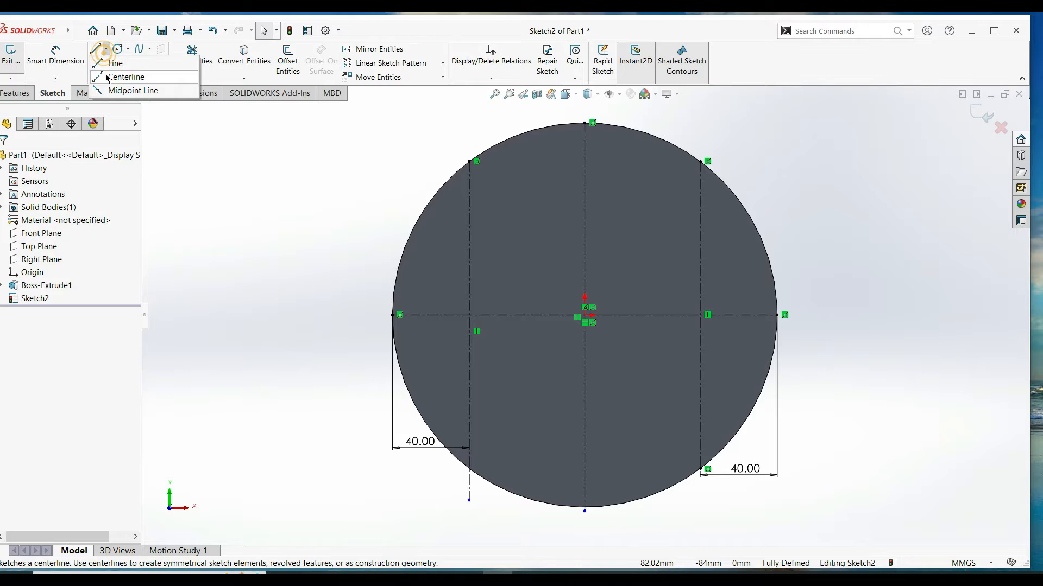
{"action": "left_click", "coordinate": [124, 77]}
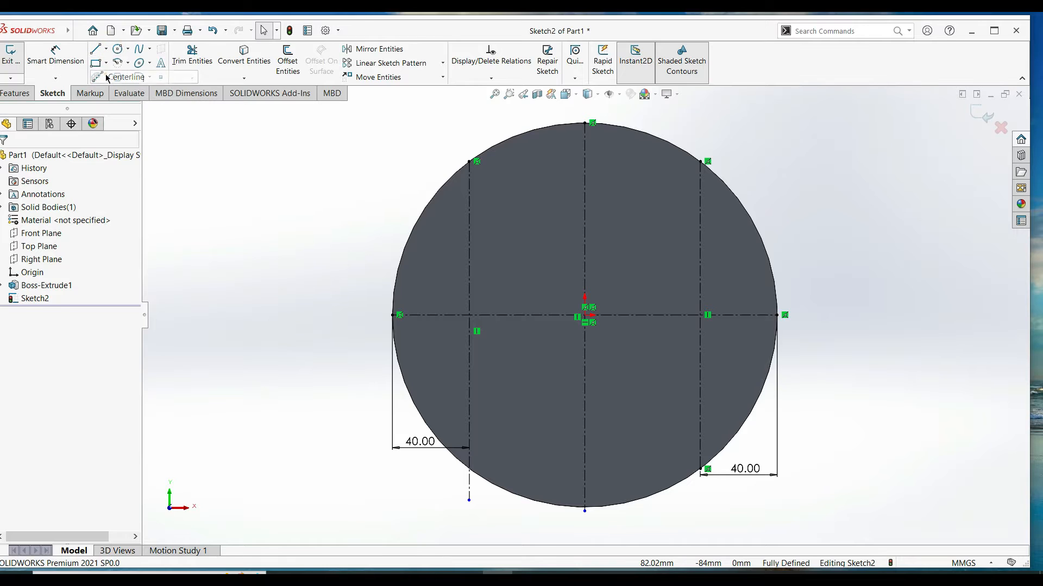
{"action": "left_click", "coordinate": [429, 202]}
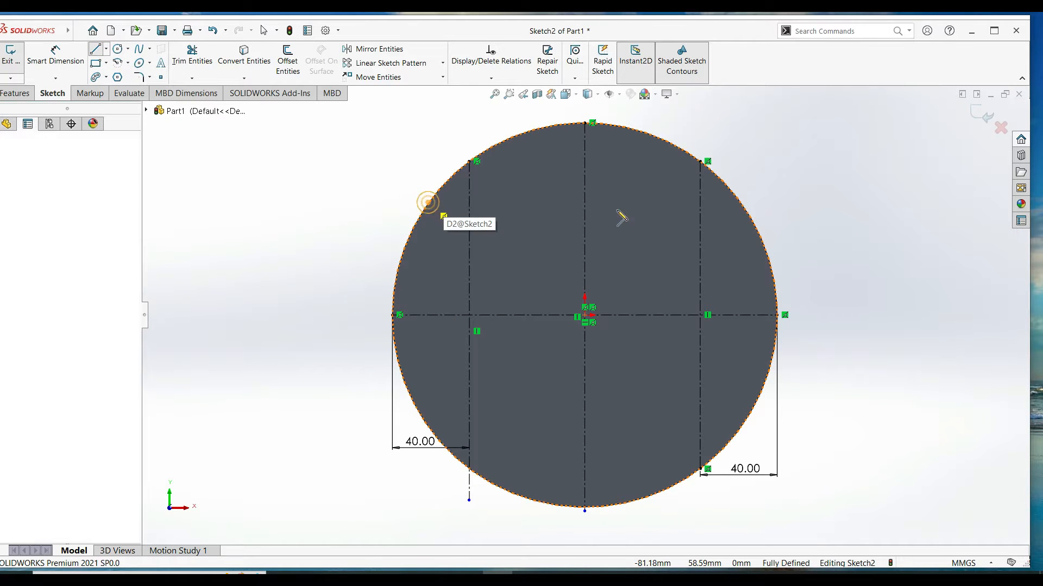
{"action": "left_click", "coordinate": [732, 193]}
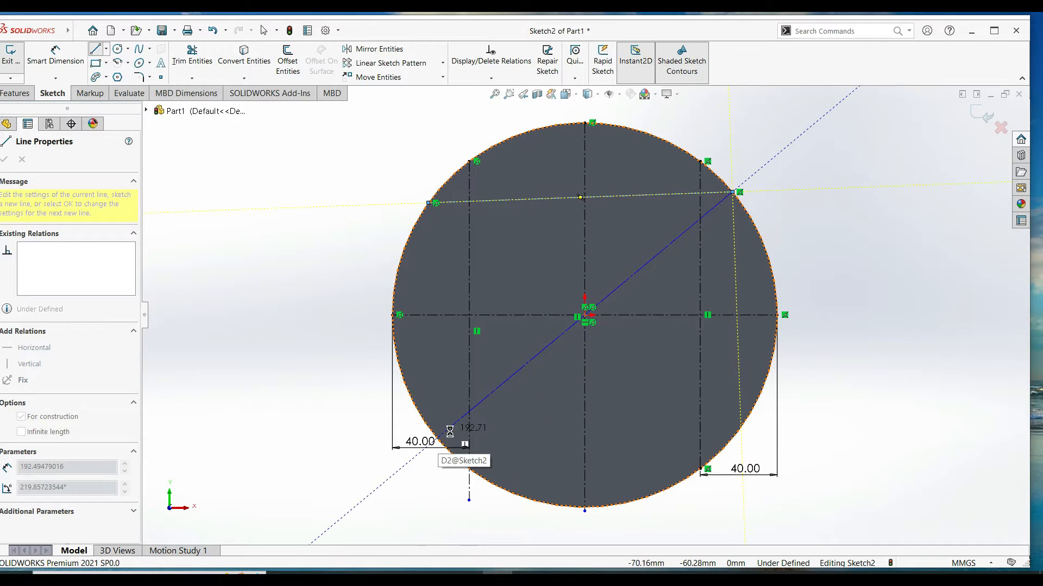
{"action": "key", "text": "Escape"}
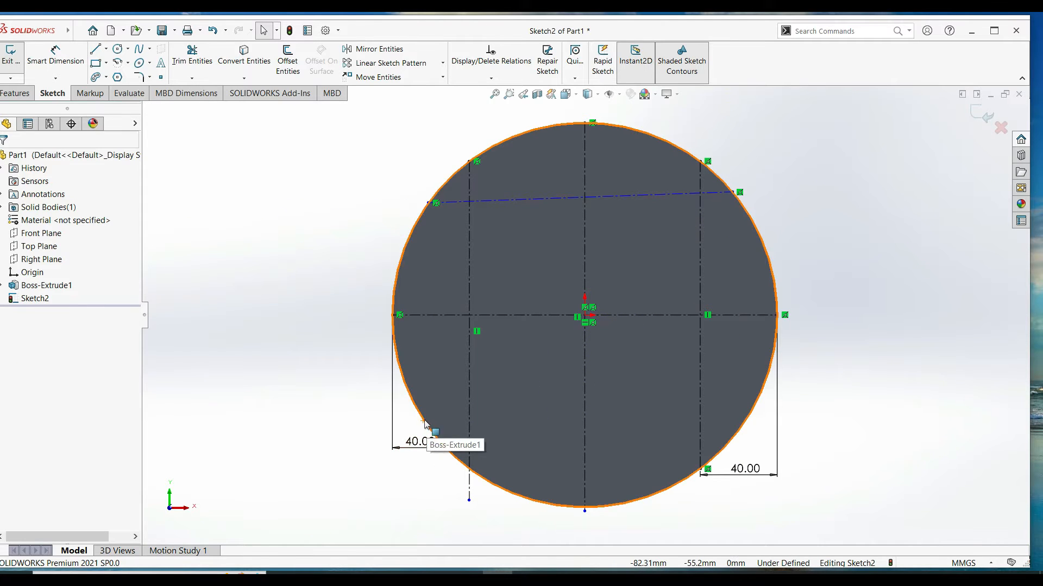
Draw a horizontal centerline about 173 mm long across the disc's lower part, starting on the left edge
{"action": "left_click", "coordinate": [106, 53]}
{"action": "left_click", "coordinate": [124, 74]}
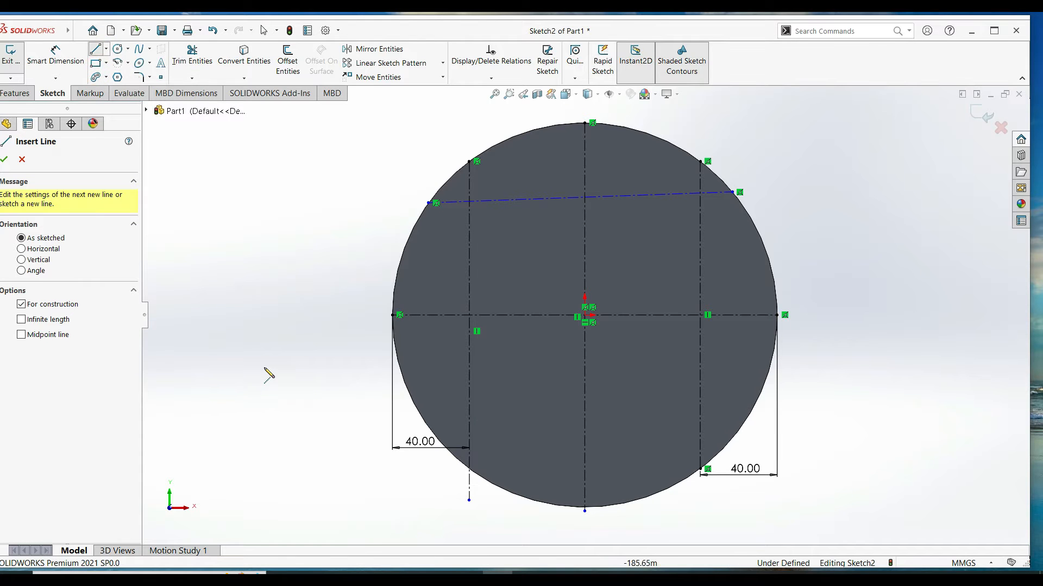
{"action": "left_click", "coordinate": [424, 418]}
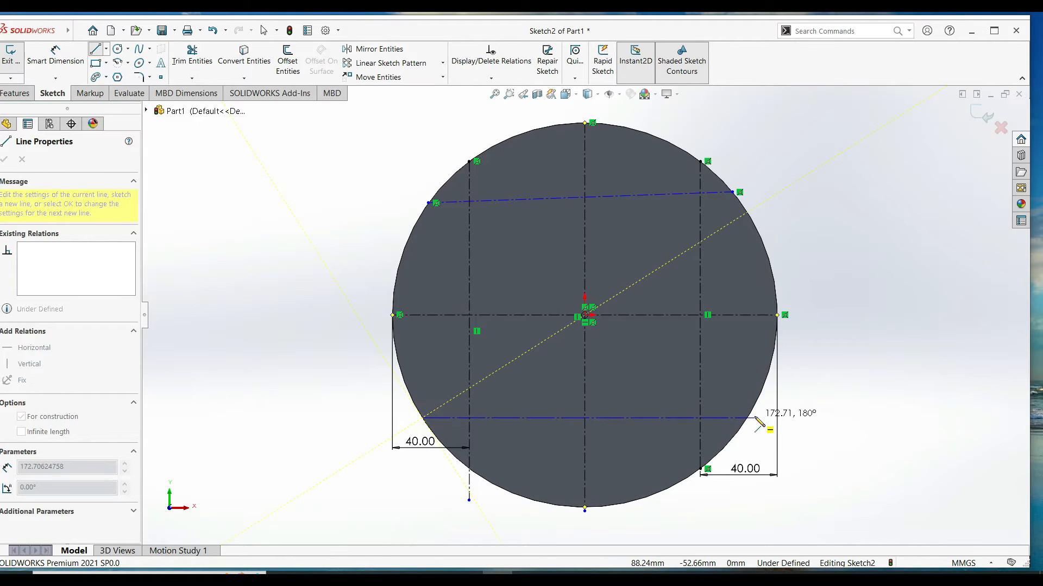
{"action": "left_click", "coordinate": [755, 418]}
{"action": "key", "text": "Escape"}
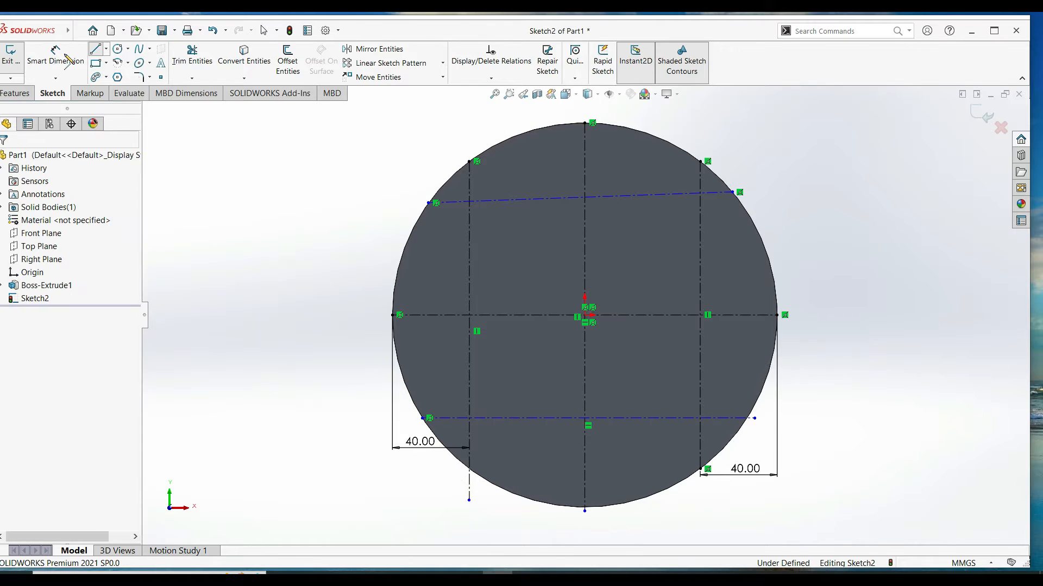
{"action": "left_click", "coordinate": [607, 420]}
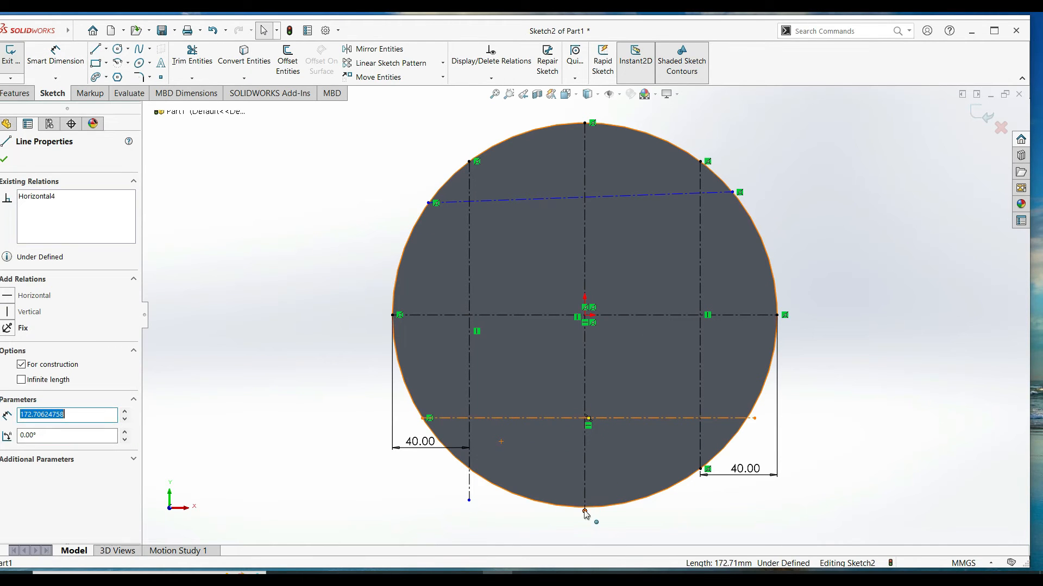
{"action": "scroll", "coordinate": [585, 511], "scroll_direction": "down", "scroll_amount": 3}
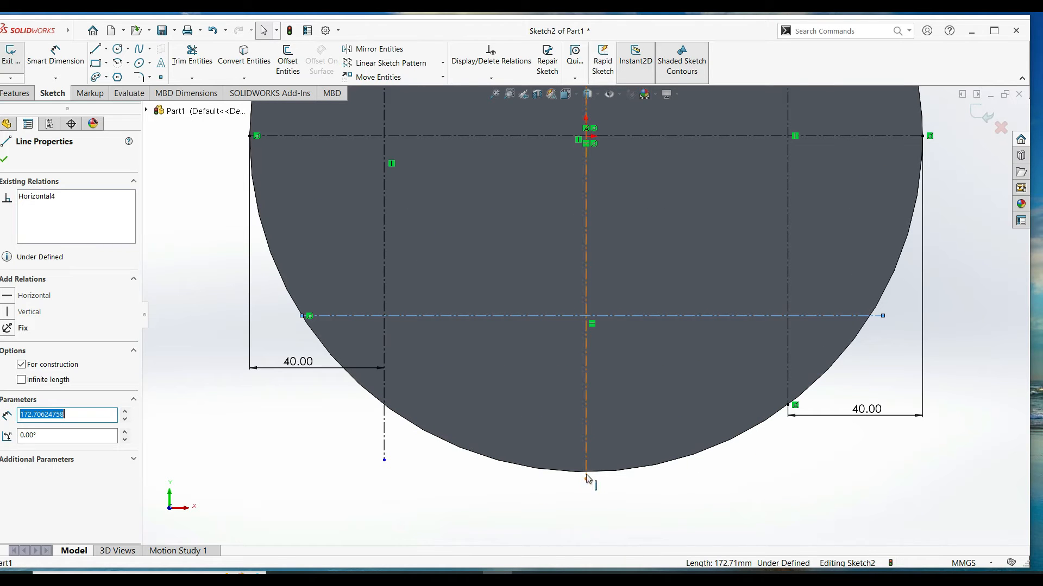
{"action": "key", "text": "Escape"}
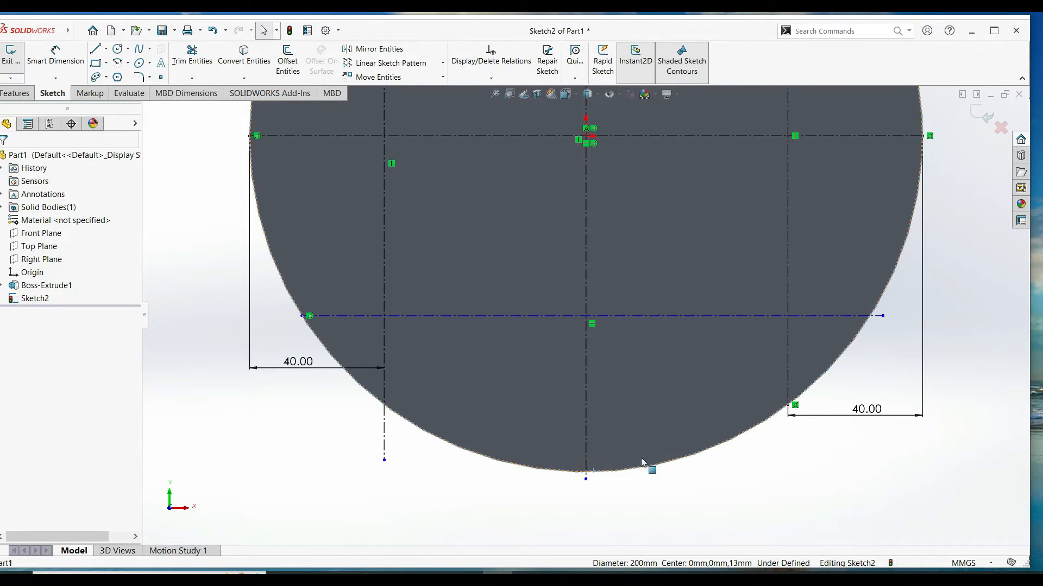
{"action": "left_click", "coordinate": [49, 70]}
{"action": "left_click", "coordinate": [602, 472]}
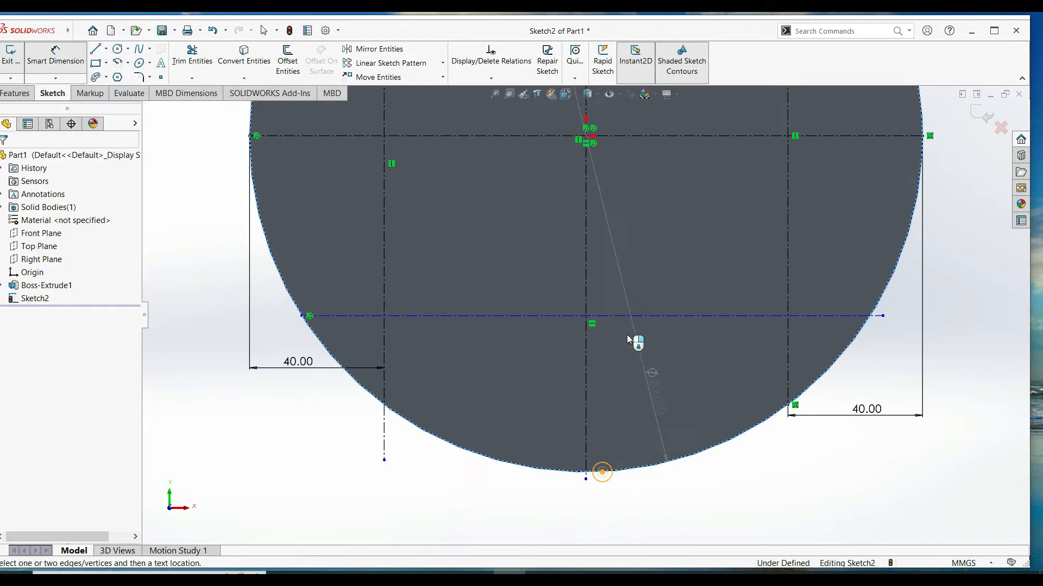
{"action": "left_click", "coordinate": [610, 315]}
{"action": "key", "text": "Escape"}
{"action": "left_click", "coordinate": [600, 472]}
{"action": "key", "text": "Escape"}
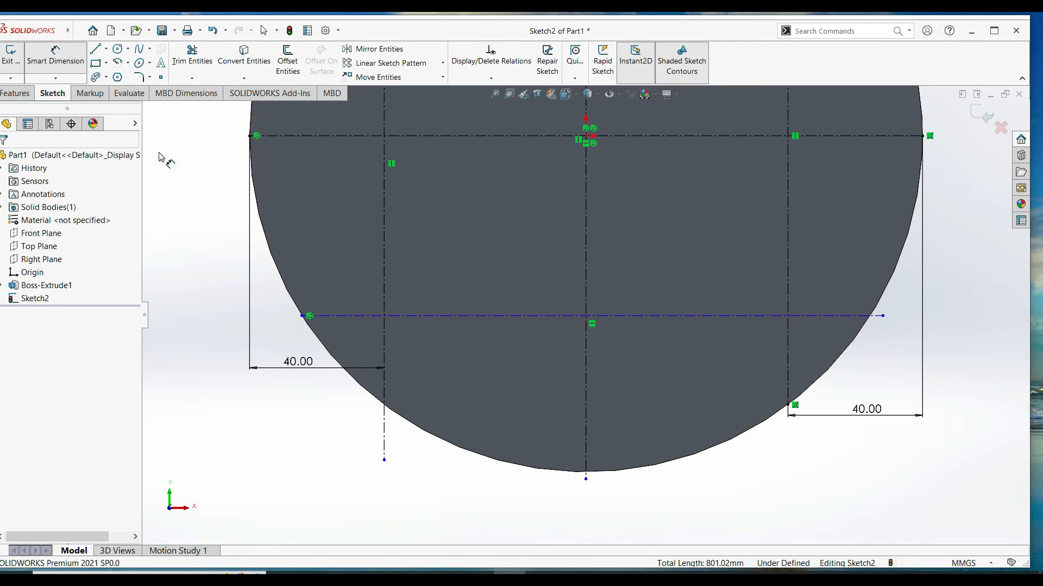
Trim the central vertical centerline below the lower horizontal centerline
{"action": "key", "text": "t"}
{"action": "scroll", "coordinate": [608, 505], "scroll_direction": "down", "scroll_amount": 5}
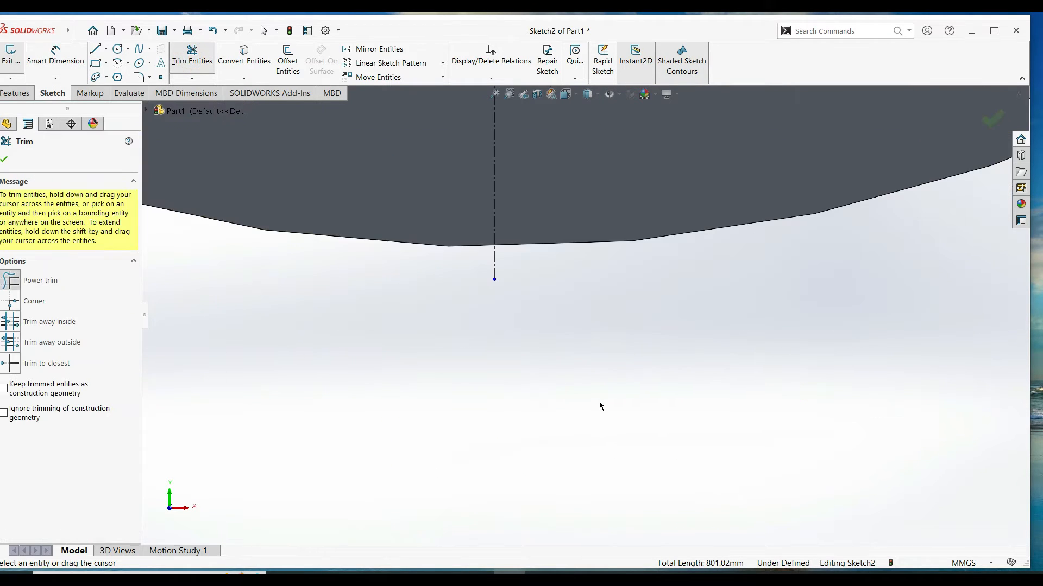
{"action": "scroll", "coordinate": [607, 361], "scroll_direction": "up", "scroll_amount": 5}
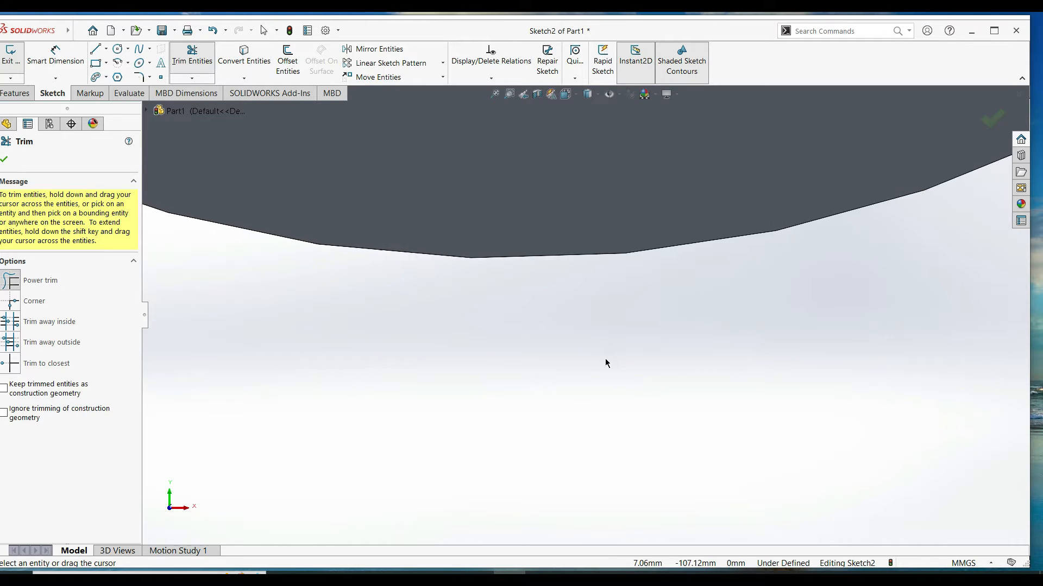
{"action": "scroll", "coordinate": [611, 396], "scroll_direction": "up", "scroll_amount": 3}
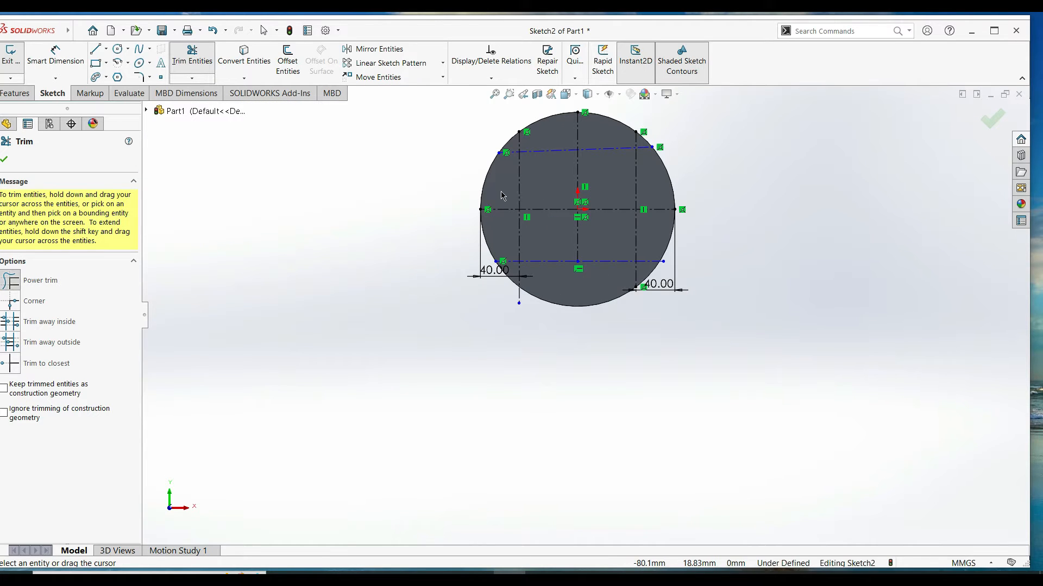
{"action": "left_click", "coordinate": [4, 159]}
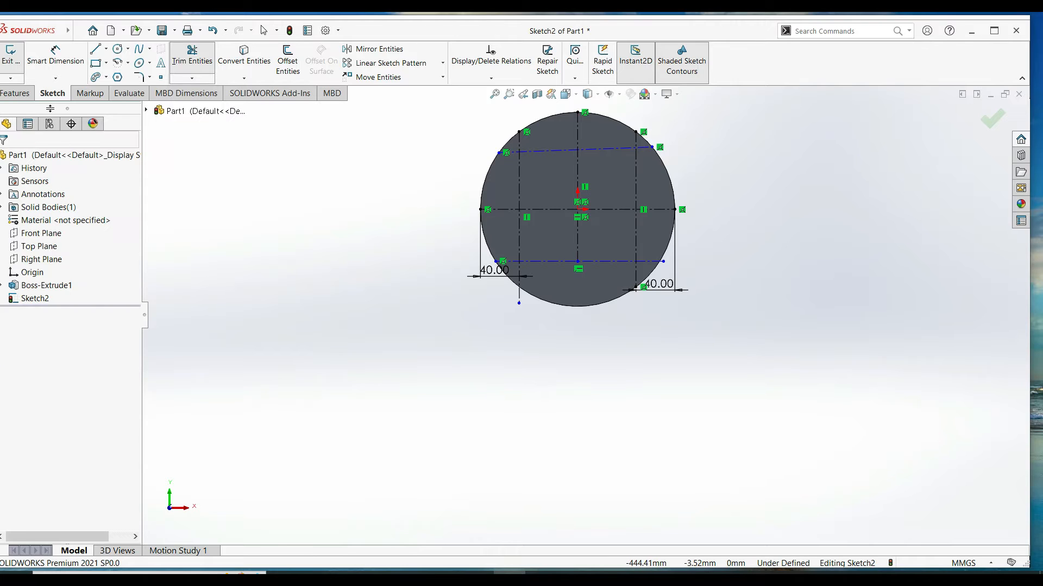
Add a Horizontal relation to the slanted upper centerline
{"action": "scroll", "coordinate": [595, 211], "scroll_direction": "down", "scroll_amount": 4}
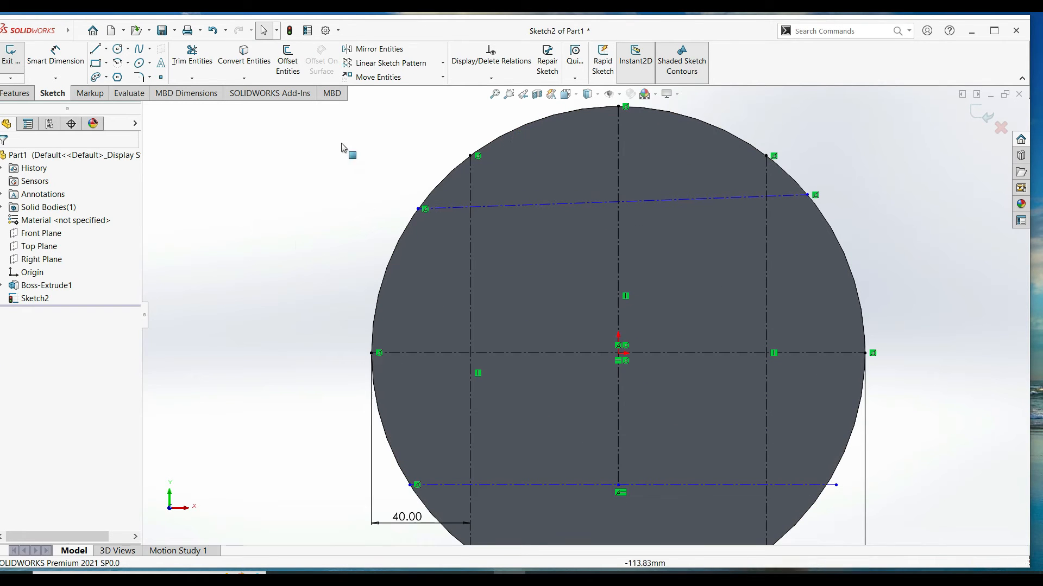
{"action": "left_click", "coordinate": [559, 204]}
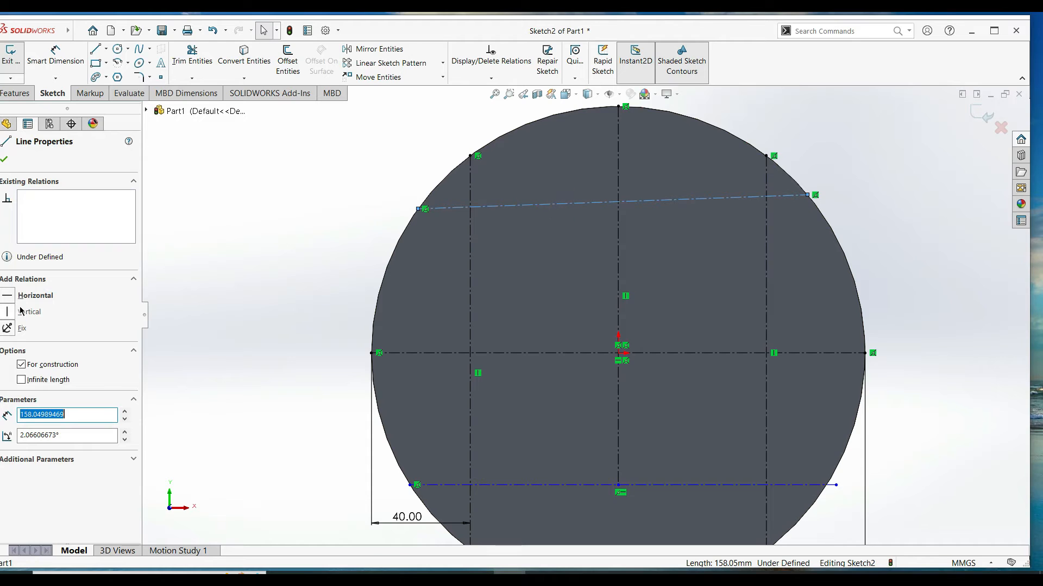
{"action": "left_click", "coordinate": [2, 301]}
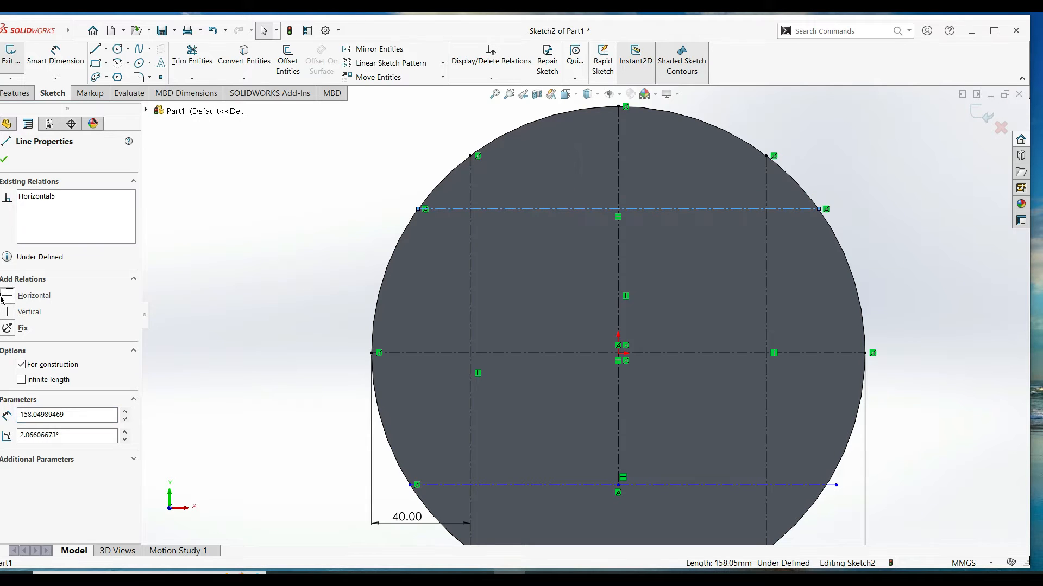
{"action": "left_click", "coordinate": [909, 274]}
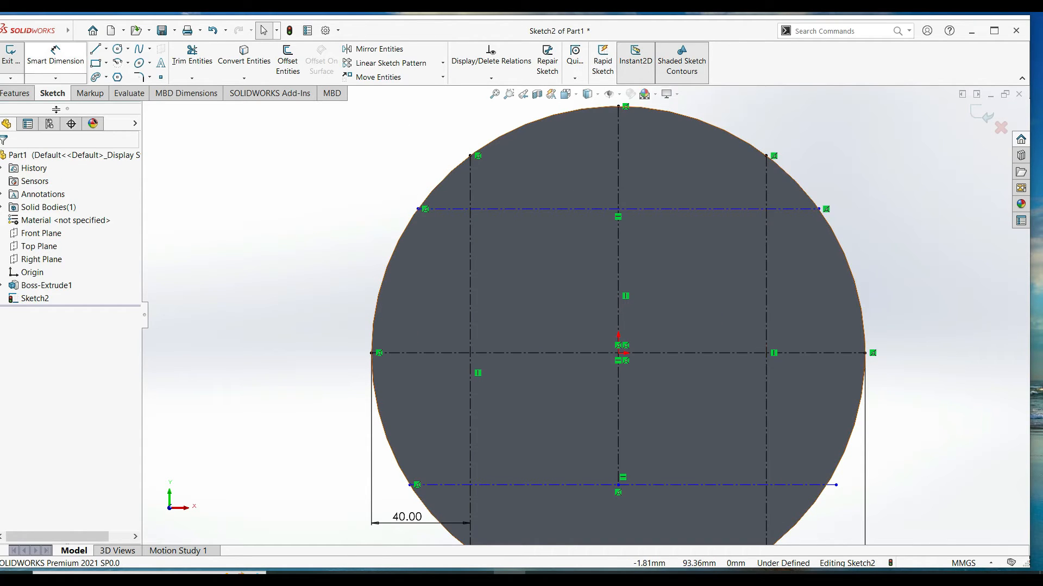
Check the distance between the left vertical centerline and the central vertical centerline without placing a dimension
{"action": "left_click", "coordinate": [56, 61]}
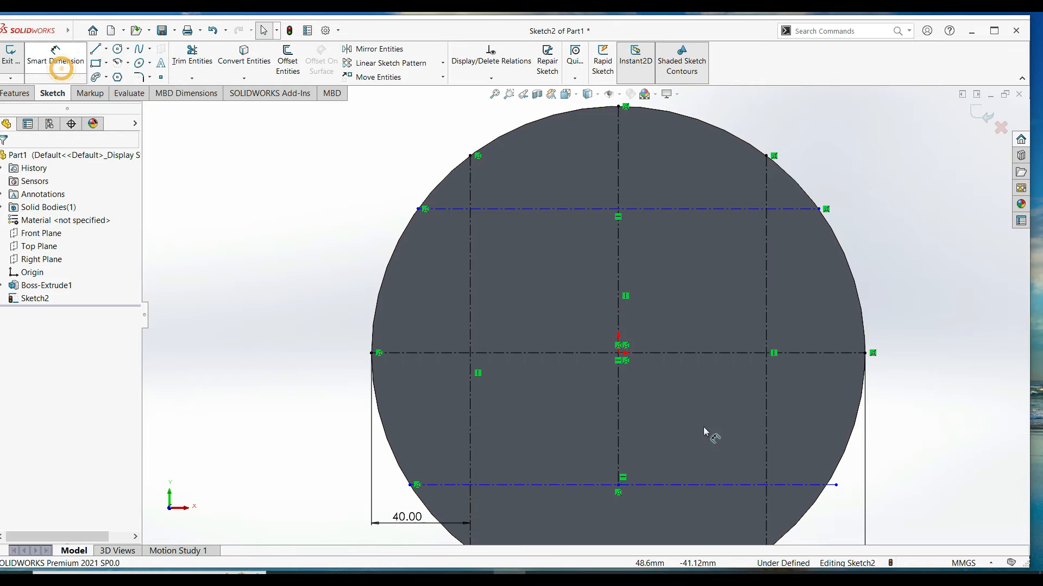
{"action": "left_click", "coordinate": [471, 333]}
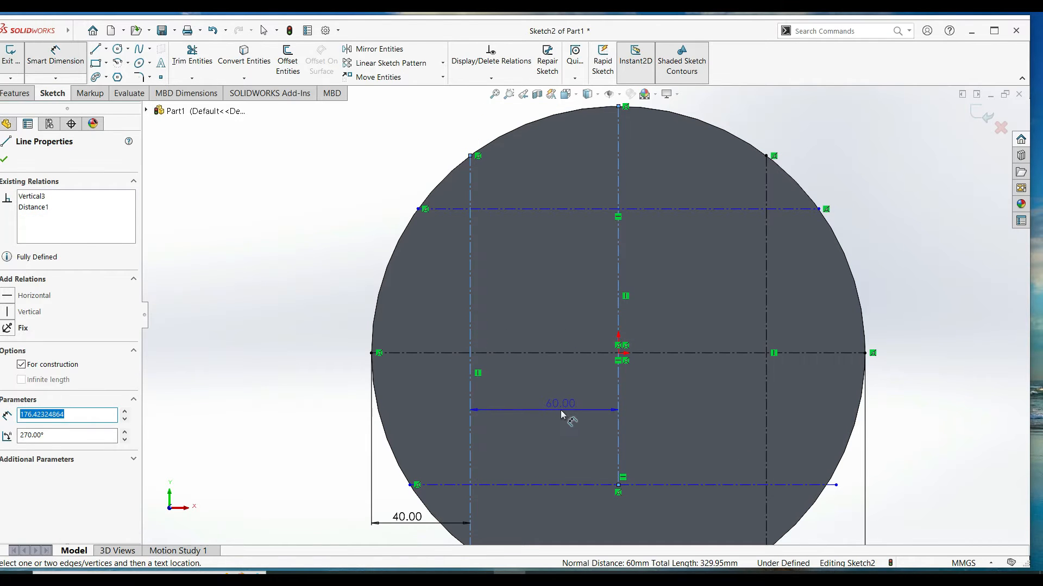
{"action": "key", "text": "Escape"}
{"action": "left_click", "coordinate": [618, 412]}
{"action": "key", "text": "Escape"}
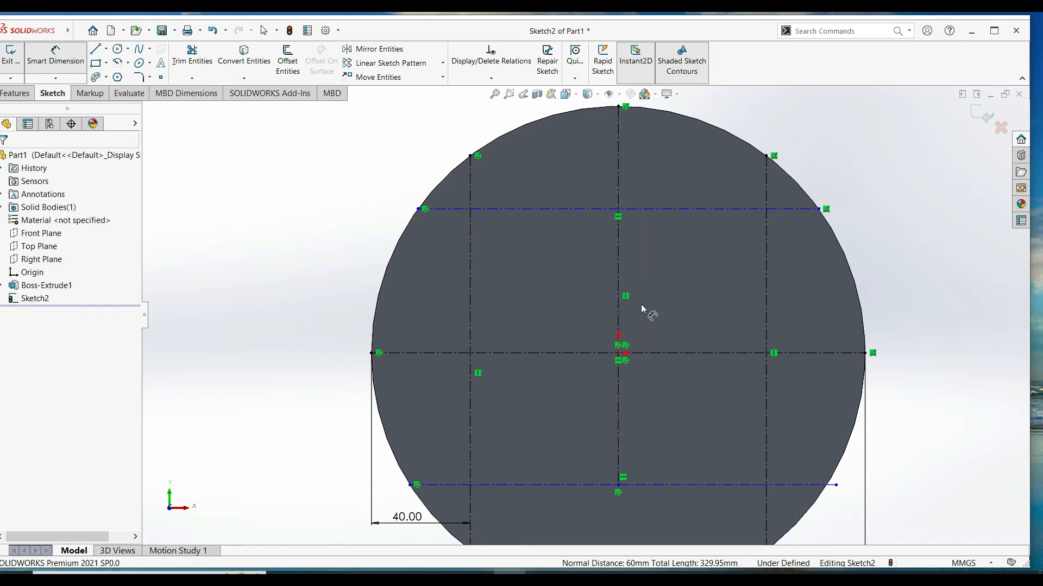
Dimension the upper horizontal centerline 60 mm from the disc's central horizontal centerline
{"action": "left_click", "coordinate": [665, 209]}
{"action": "left_click", "coordinate": [888, 278]}
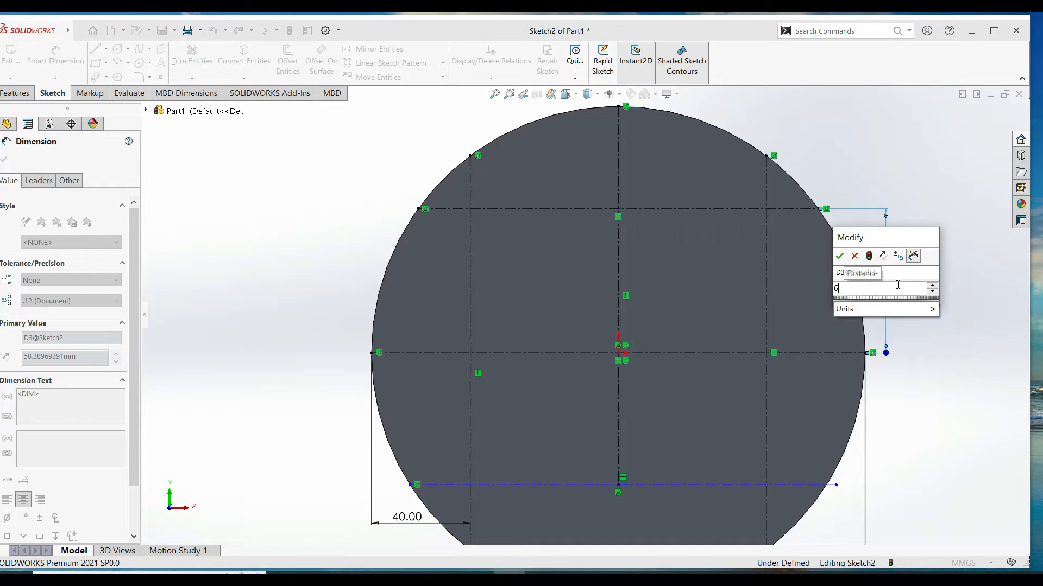
{"action": "key", "text": "Return"}
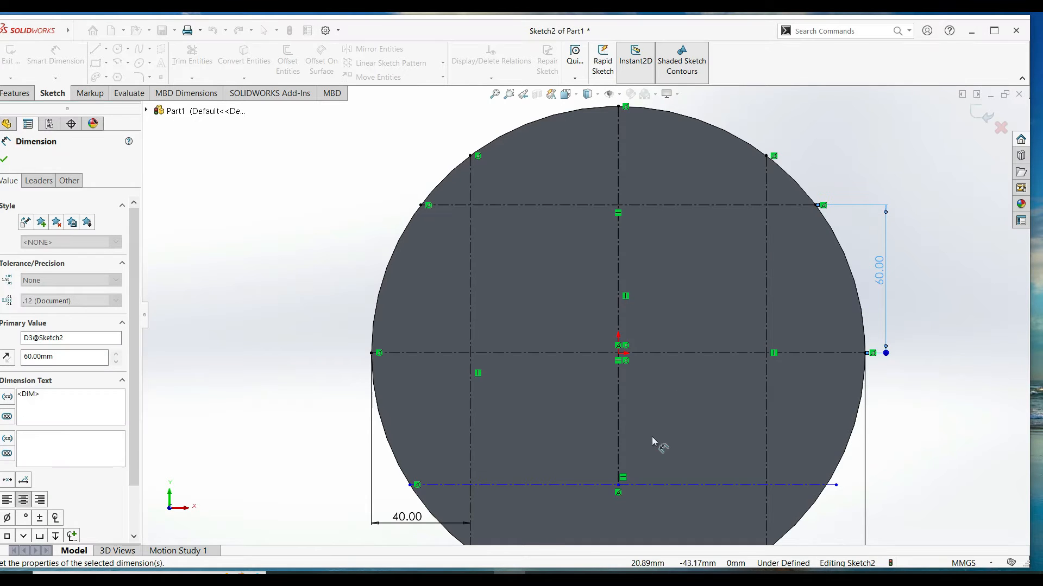
Dimension the lower horizontal centerline 60 mm below the disc's central horizontal centerline
{"action": "left_click", "coordinate": [661, 347]}
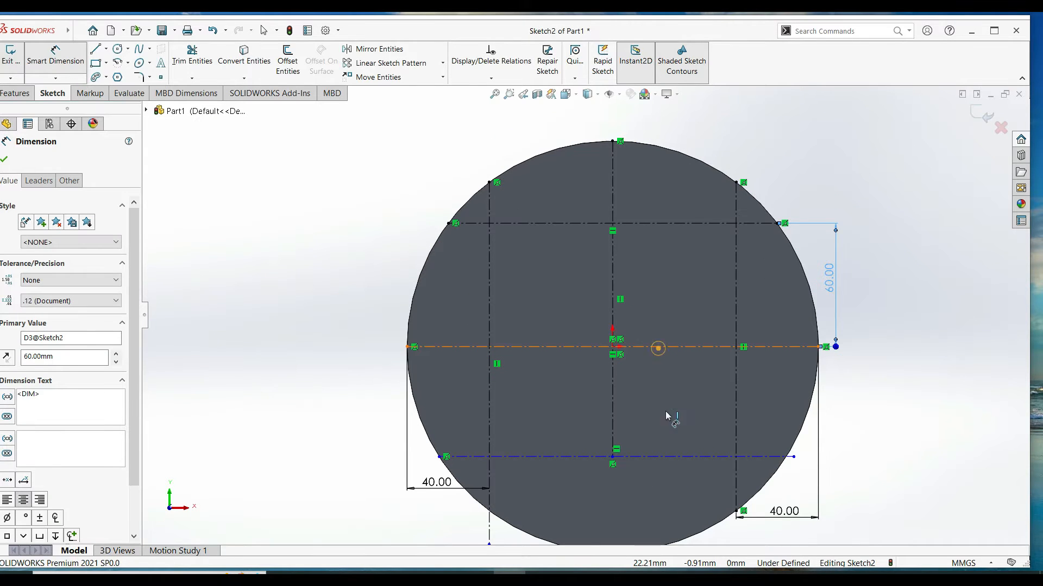
{"action": "left_click", "coordinate": [663, 457]}
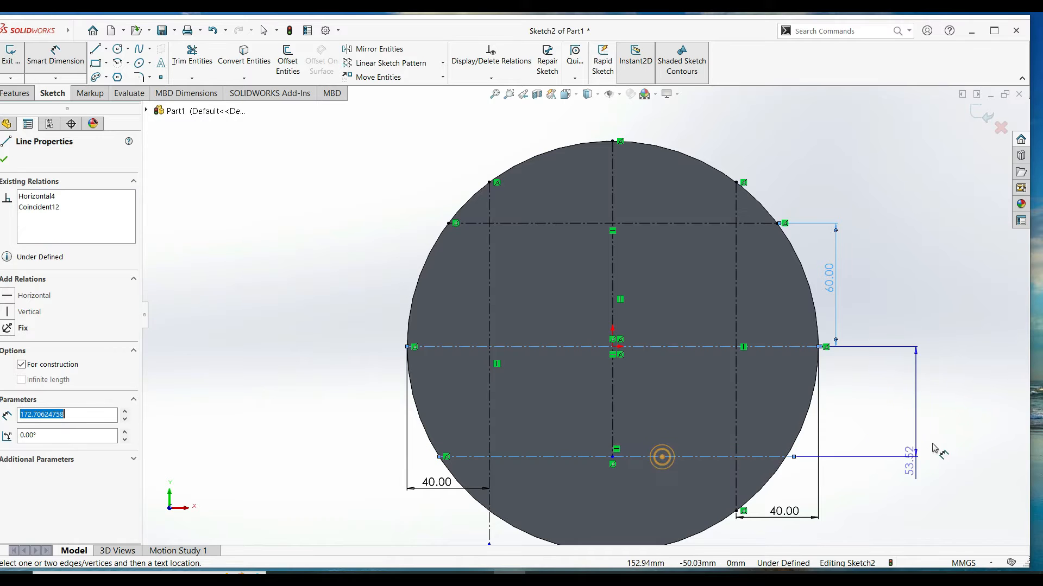
{"action": "left_click", "coordinate": [938, 426]}
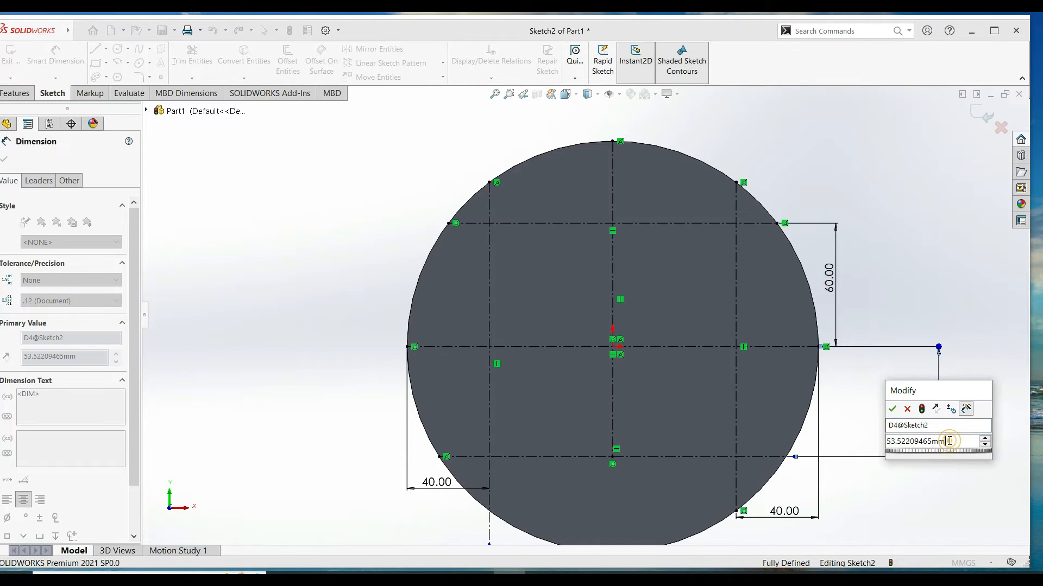
{"action": "type", "text": "6"}
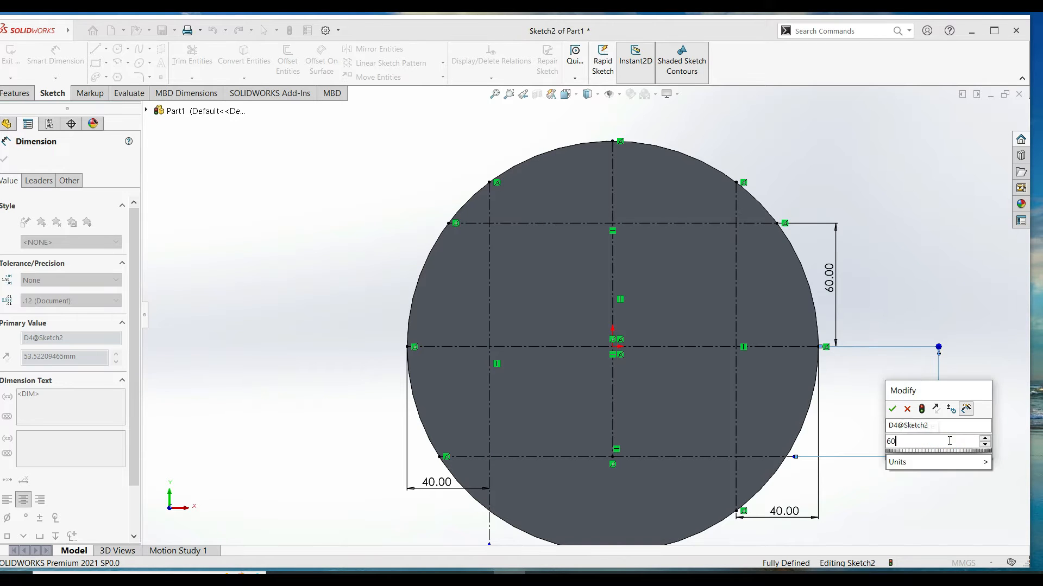
{"action": "type", "text": "0"}
{"action": "key", "text": "Return"}
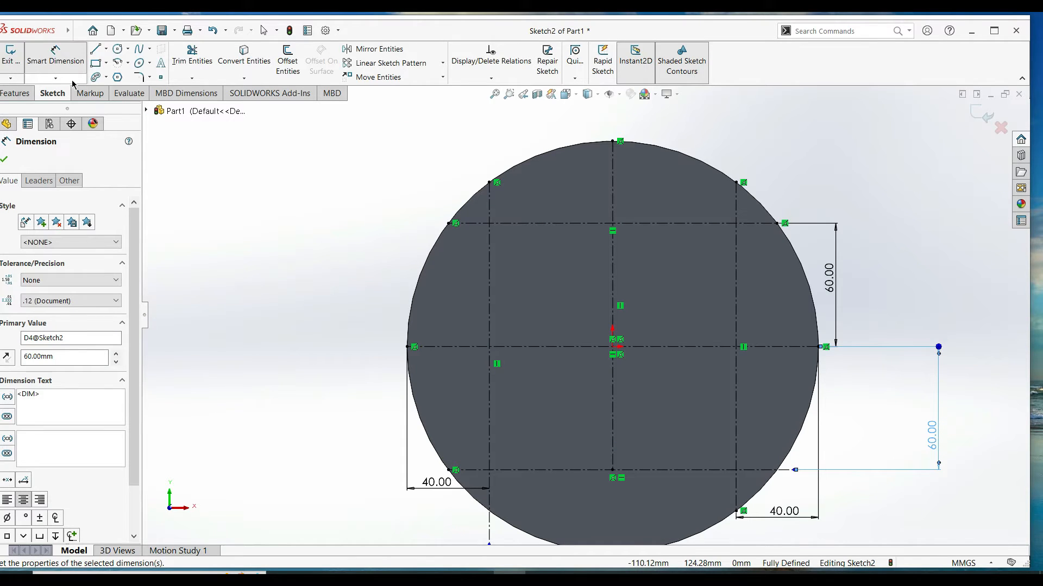
Sketch circles about 16 mm and 14 mm in diameter at the upper-left and upper-right centerline intersections, respectively
{"action": "left_click", "coordinate": [117, 49]}
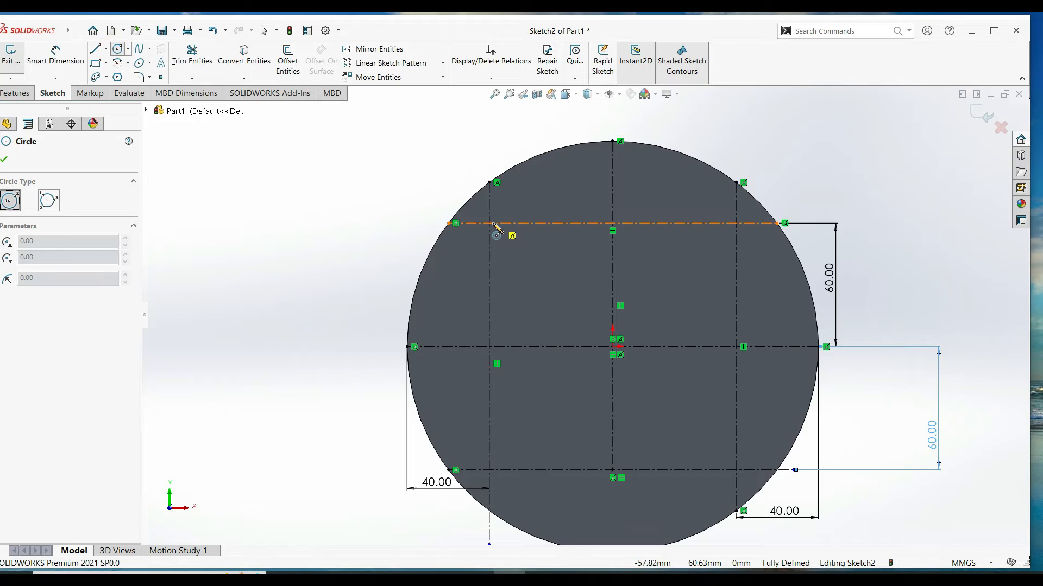
{"action": "left_click", "coordinate": [488, 223]}
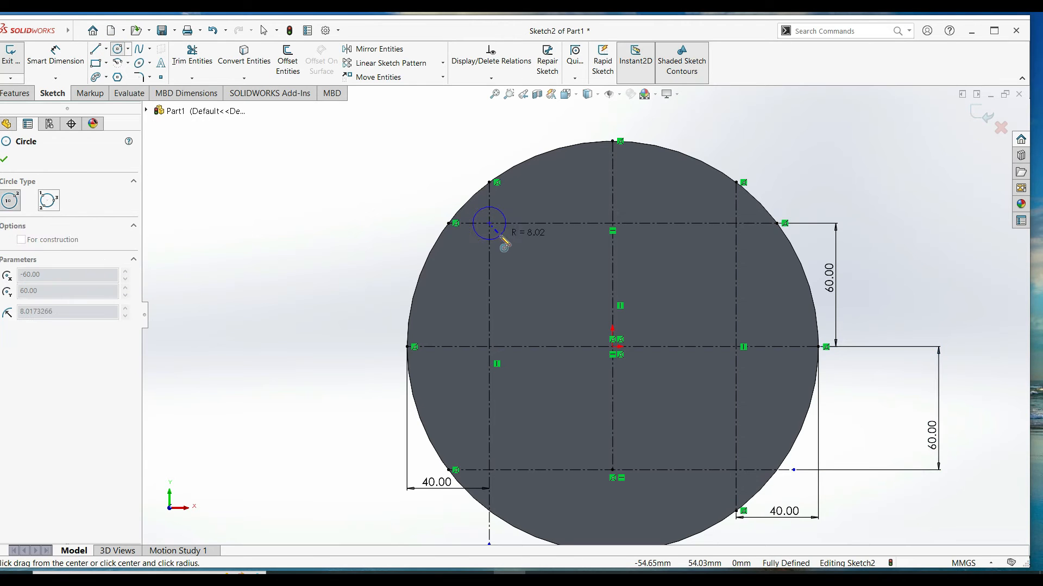
{"action": "left_click", "coordinate": [503, 244]}
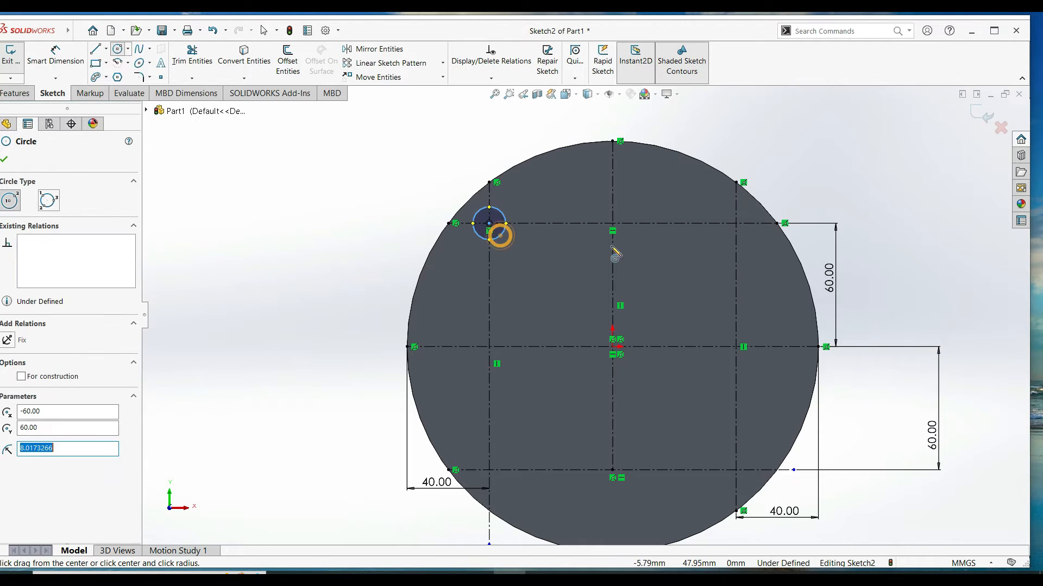
{"action": "left_click", "coordinate": [736, 223]}
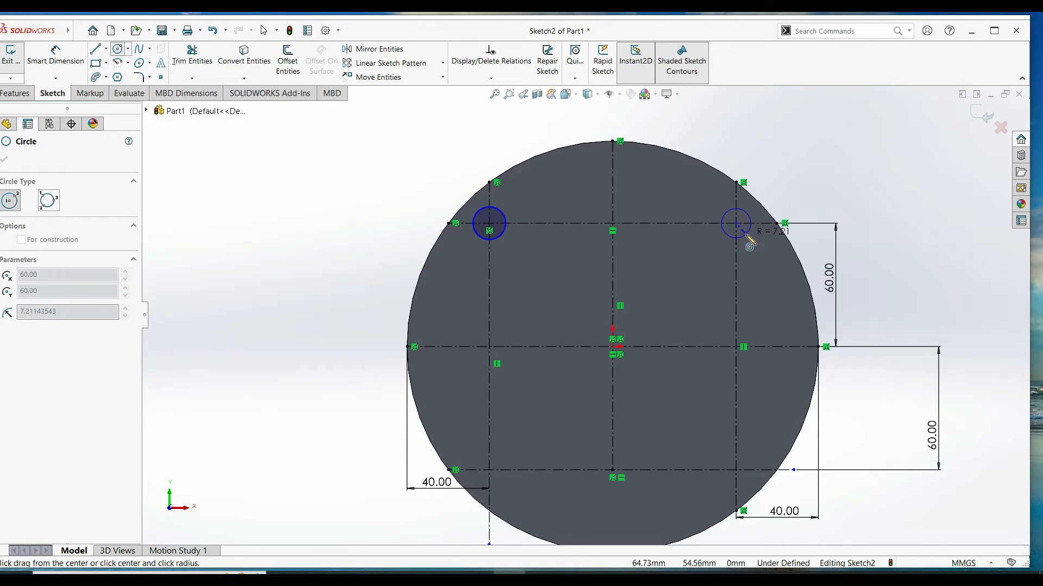
{"action": "left_click", "coordinate": [749, 243]}
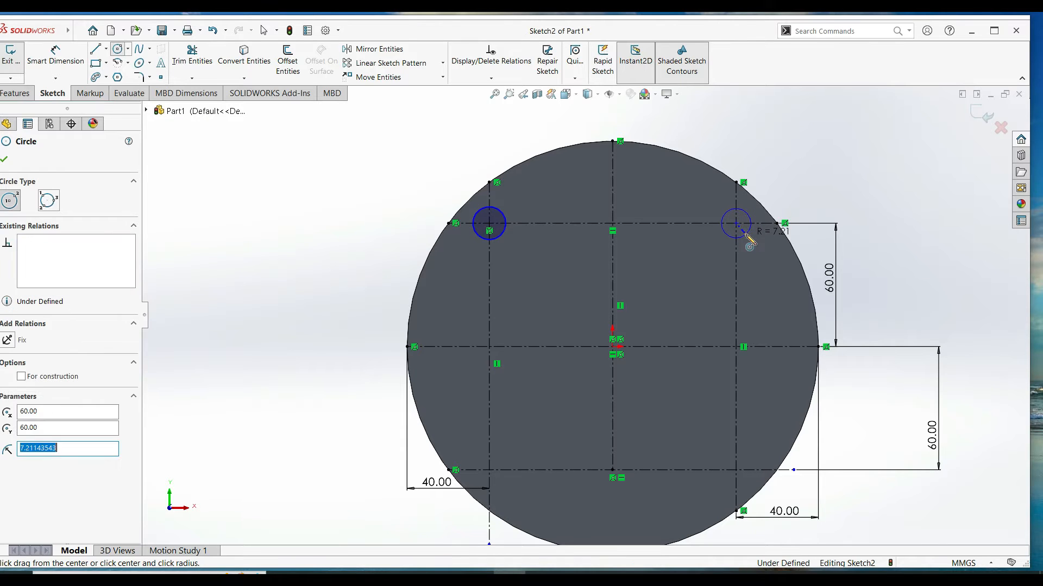
Sketch circles about 18 mm and 24 mm in diameter at the lower-right and lower-left centerline intersections, respectively
{"action": "left_click", "coordinate": [736, 471]}
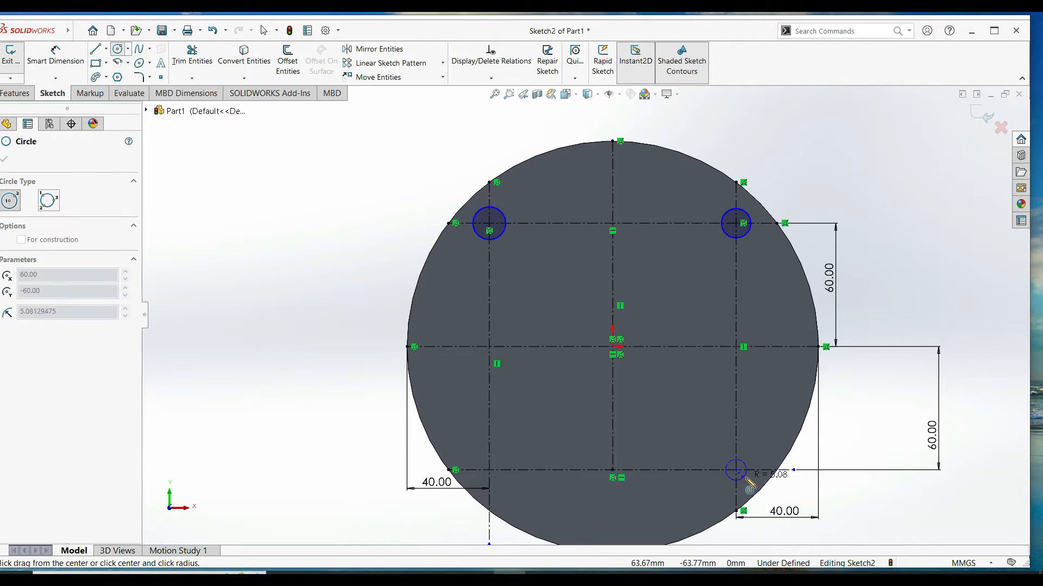
{"action": "left_click", "coordinate": [752, 483]}
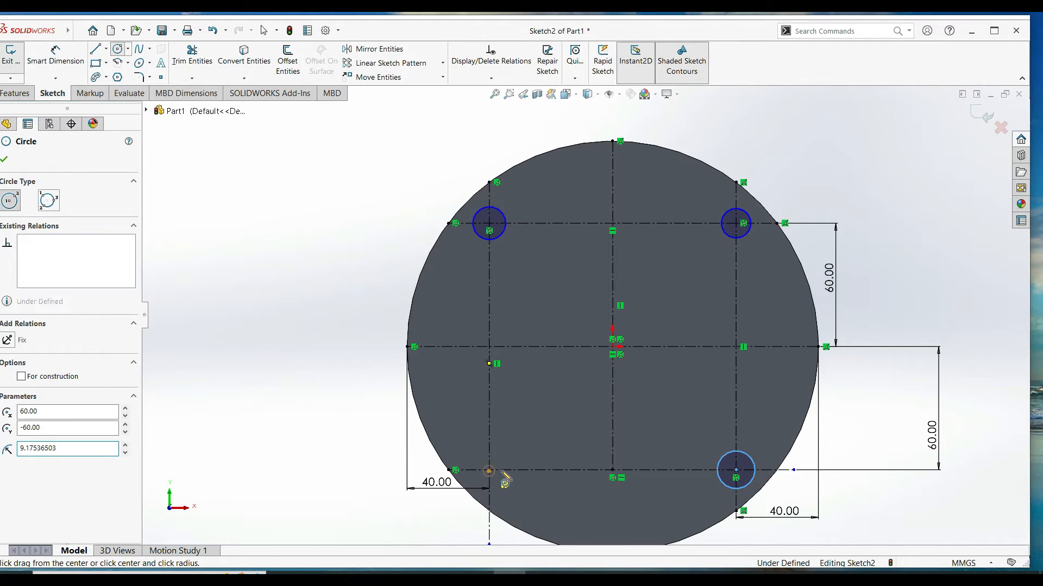
{"action": "left_click", "coordinate": [489, 470]}
{"action": "left_click", "coordinate": [513, 476]}
{"action": "left_click", "coordinate": [513, 476]}
{"action": "key", "text": "Escape"}
Dimension the upper-left hole circle with a diameter of 18 mm
{"action": "left_click", "coordinate": [80, 74]}
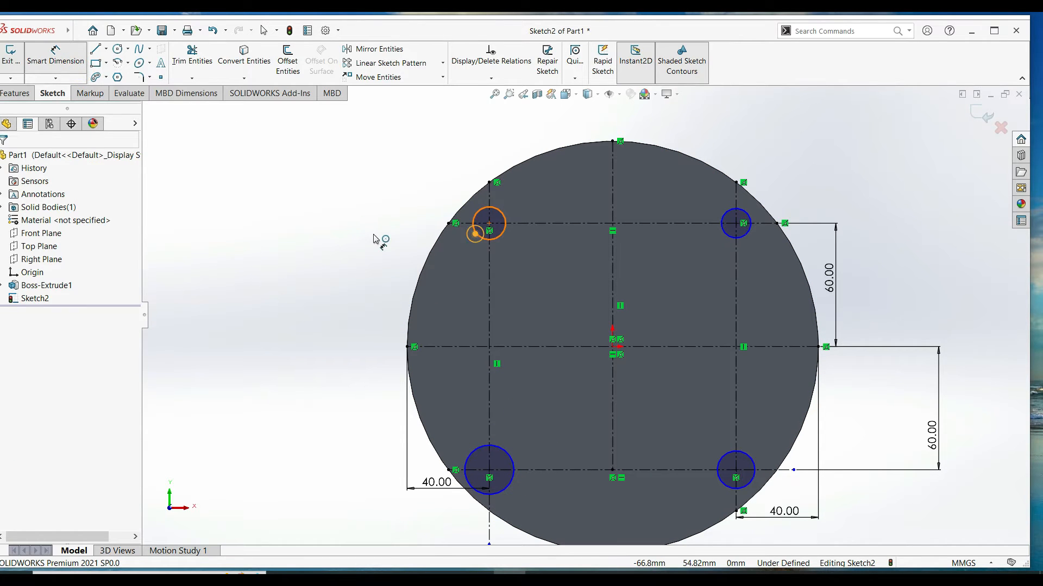
{"action": "left_click", "coordinate": [474, 232]}
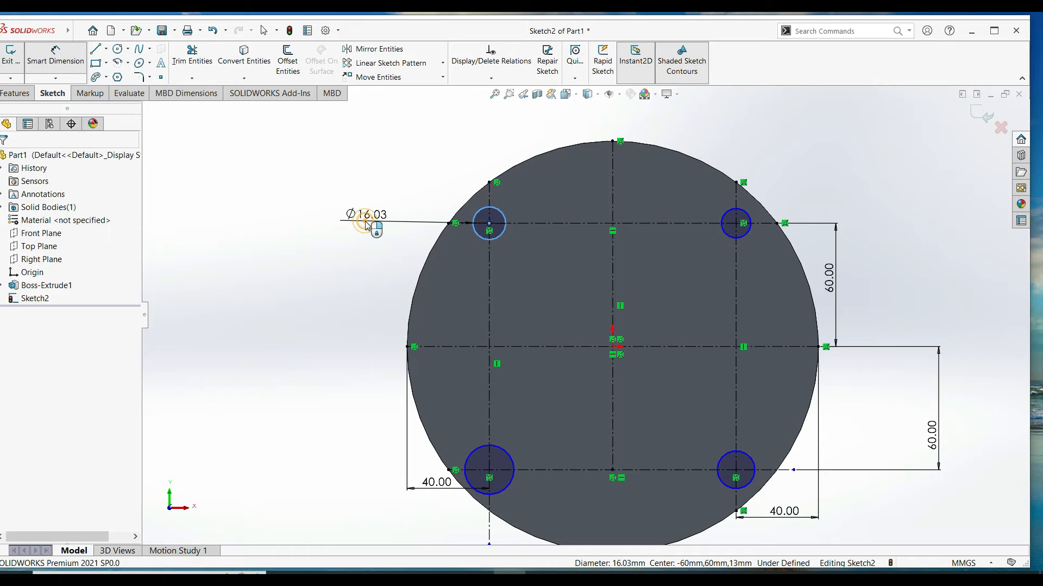
{"action": "left_click", "coordinate": [368, 225]}
{"action": "type", "text": "1"}
{"action": "key", "text": "Return"}
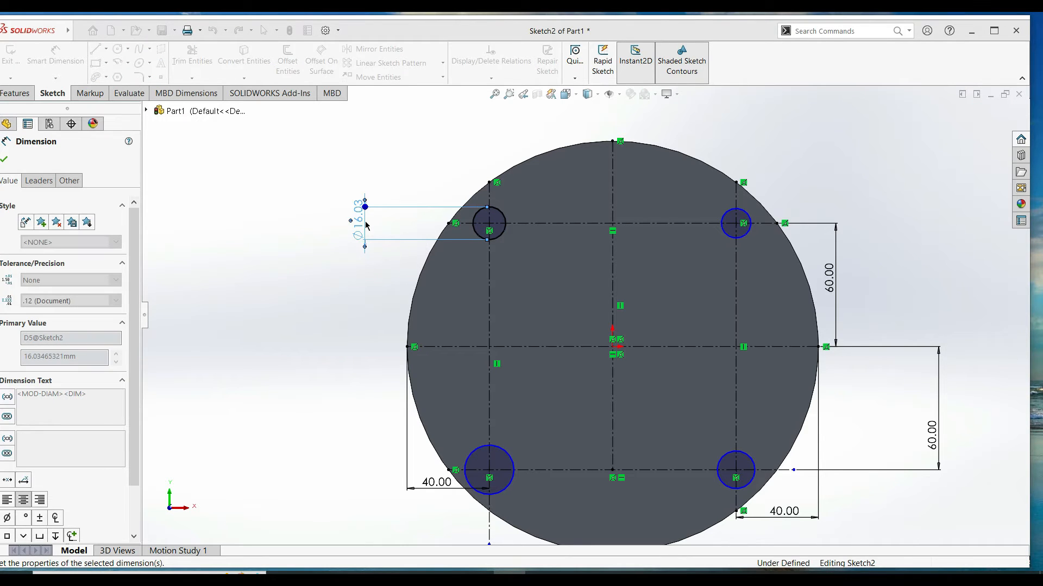
Dimension the lower-left hole circle with a diameter of 18 mm
{"action": "left_click", "coordinate": [468, 461]}
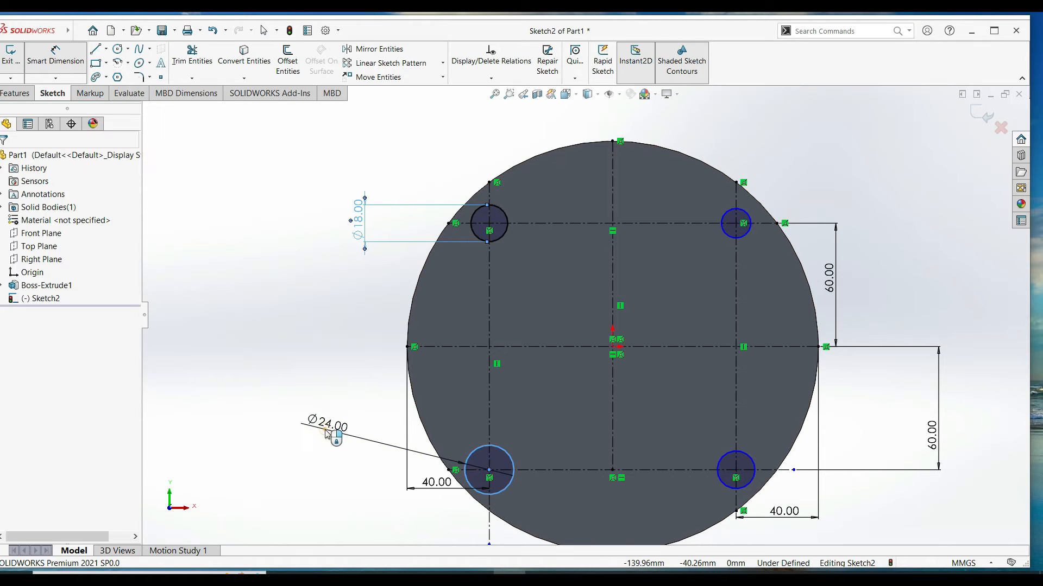
{"action": "left_click", "coordinate": [326, 433]}
{"action": "left_click", "coordinate": [325, 429]}
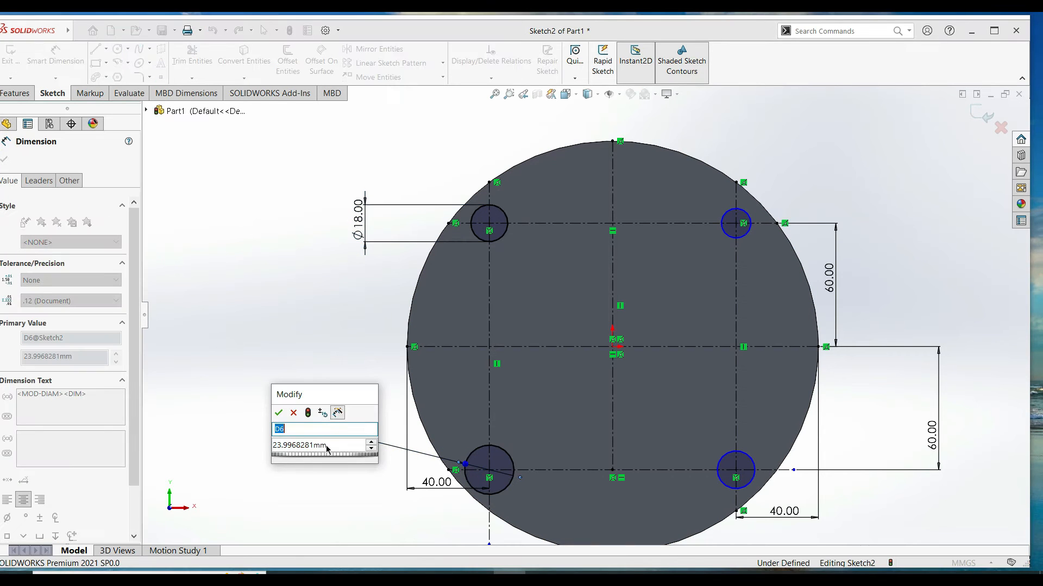
{"action": "type", "text": "24"}
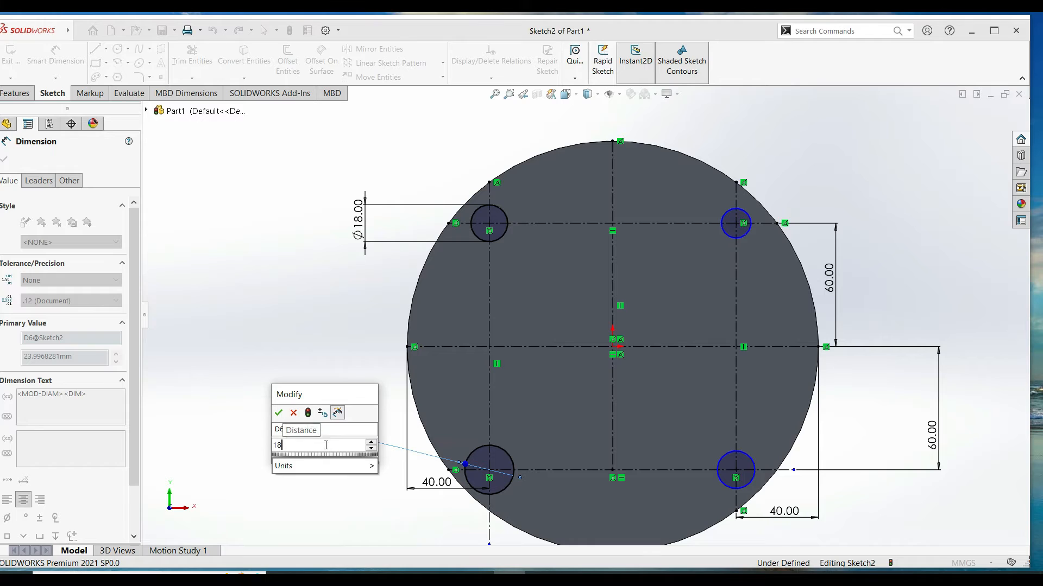
{"action": "key", "text": "Return"}
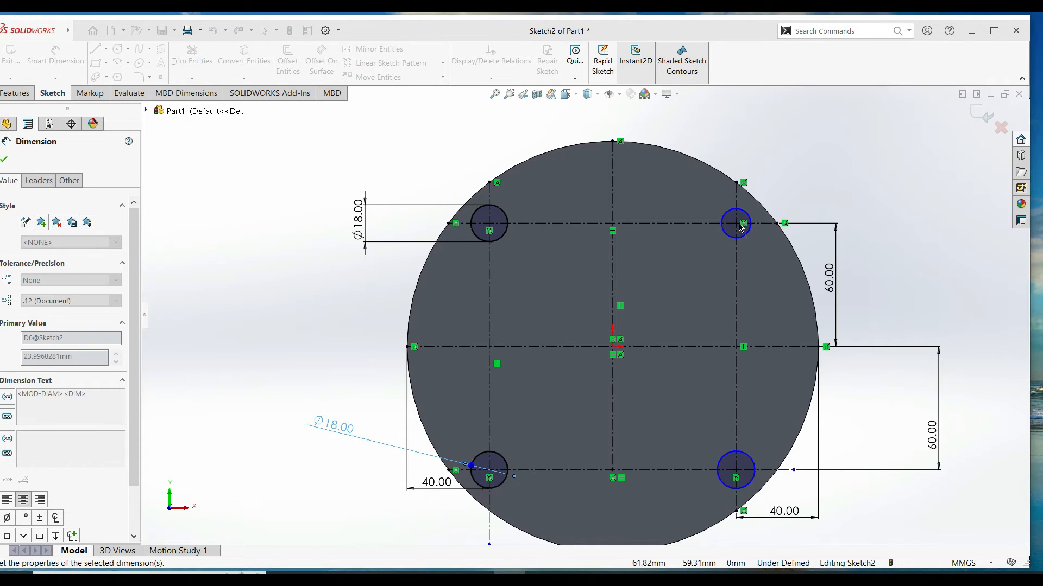
Dimension the upper-right hole circle with a diameter of 18 mm
{"action": "left_click", "coordinate": [747, 232]}
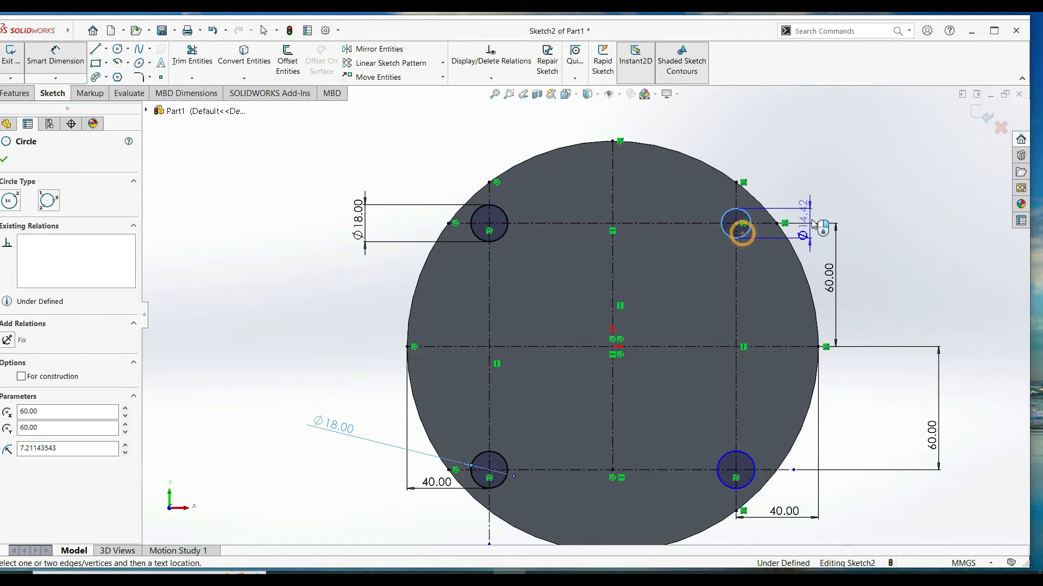
{"action": "left_click", "coordinate": [839, 191]}
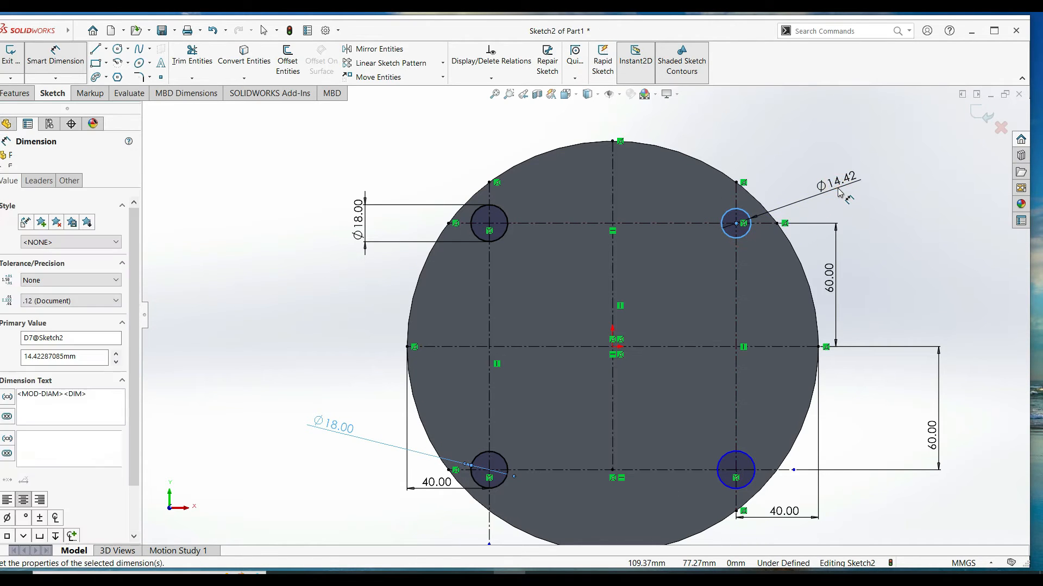
{"action": "left_click", "coordinate": [848, 204]}
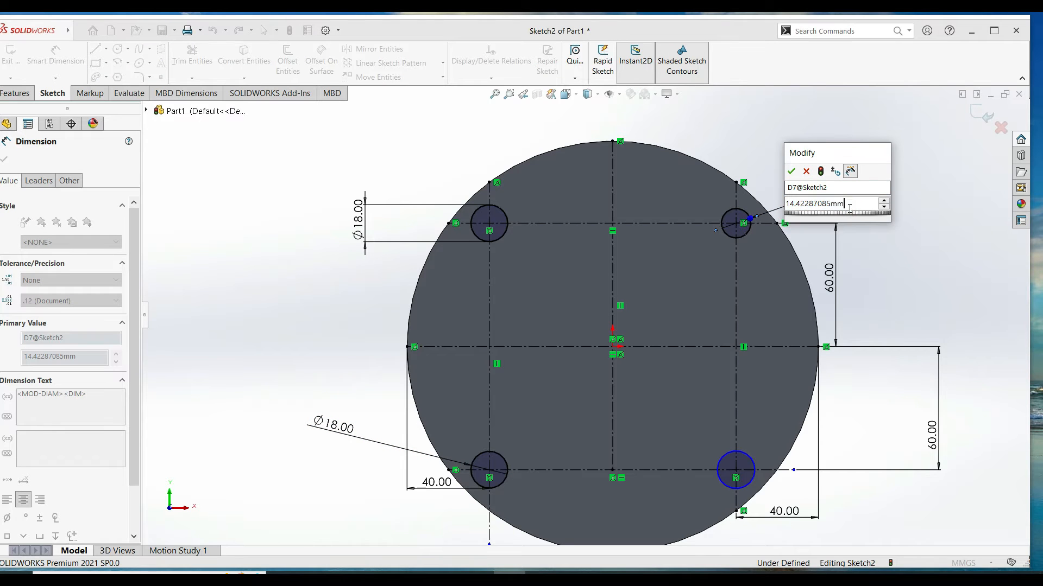
{"action": "type", "text": "18"}
{"action": "key", "text": "Return"}
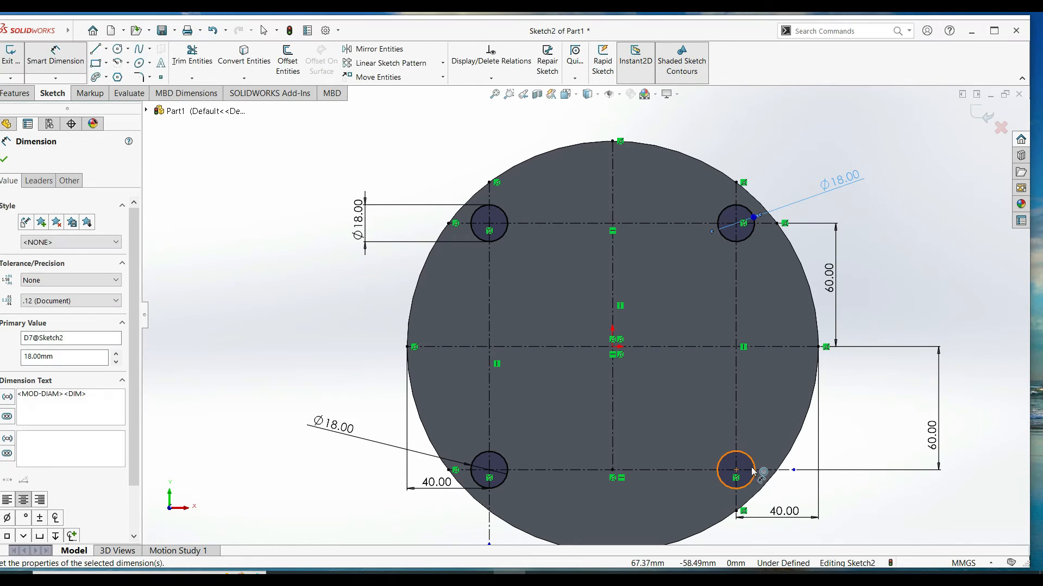
Dimension the lower-right hole circle with a diameter of 18 mm
{"action": "left_click", "coordinate": [753, 468]}
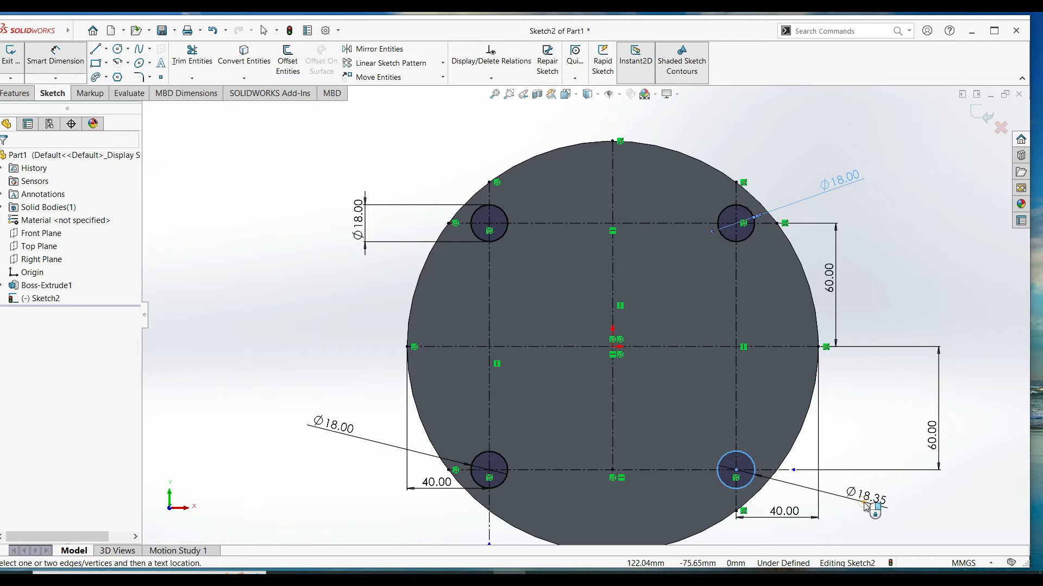
{"action": "left_click", "coordinate": [864, 504]}
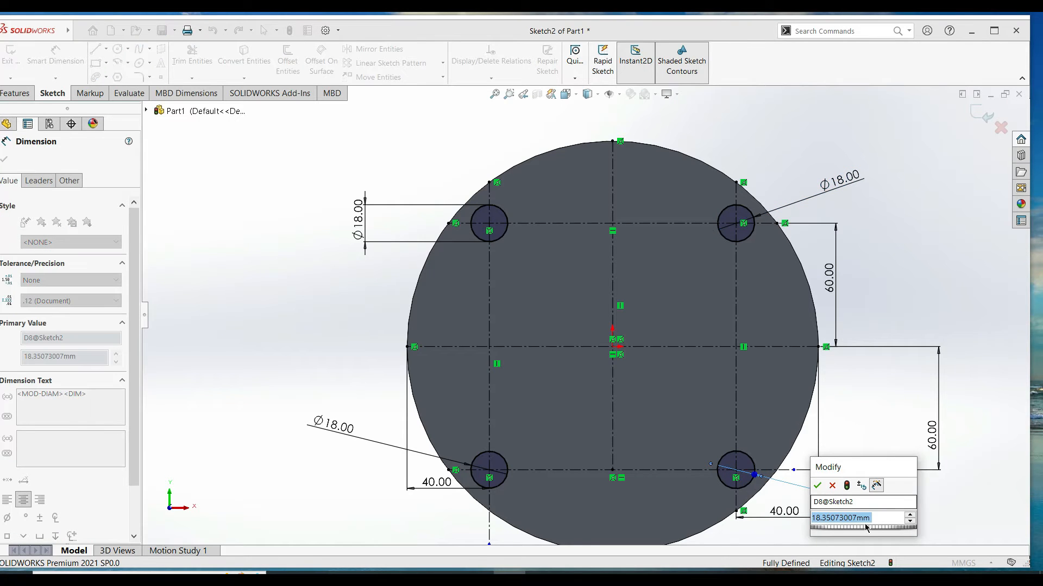
{"action": "type", "text": "18"}
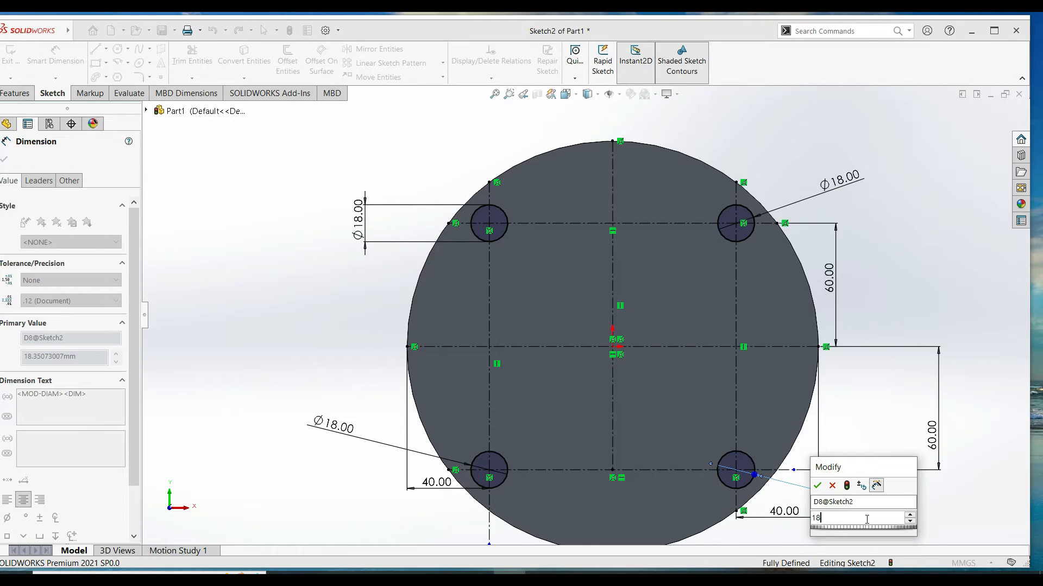
{"action": "key", "text": "Return"}
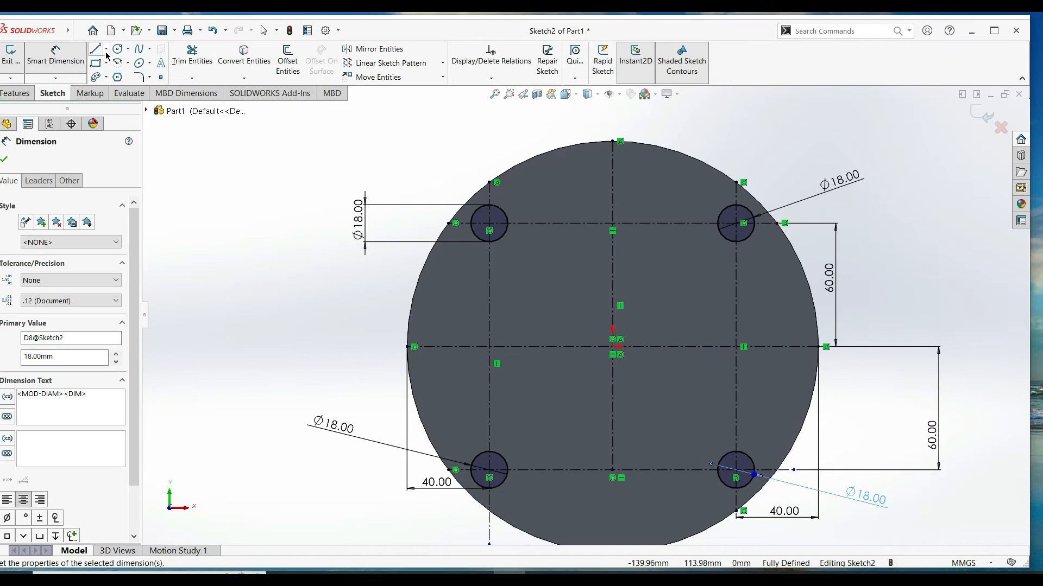
Sketch a circle about 50 mm in diameter centred on the origin of the disc
{"action": "left_click", "coordinate": [118, 49]}
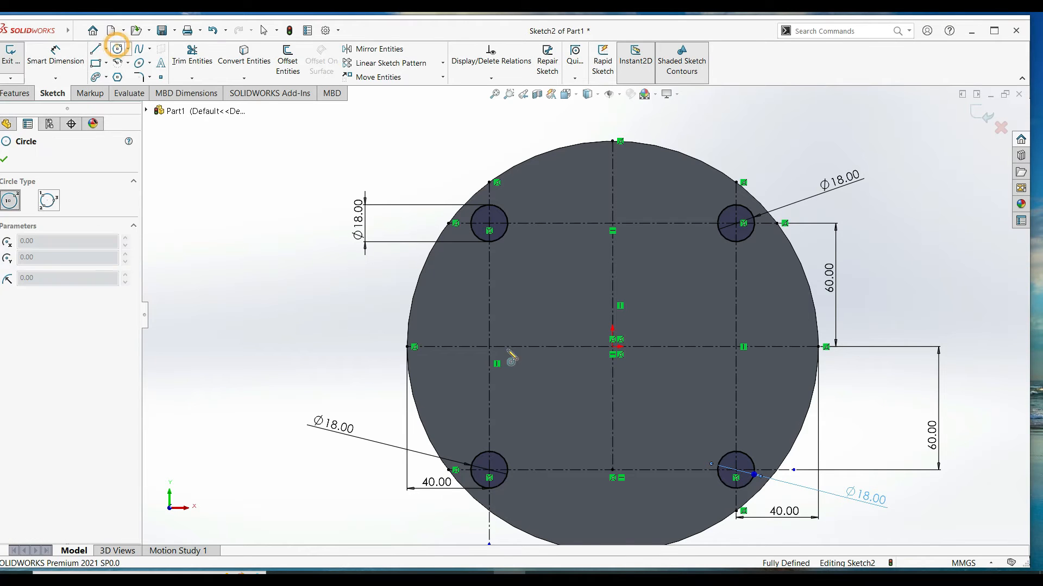
{"action": "left_click", "coordinate": [614, 347]}
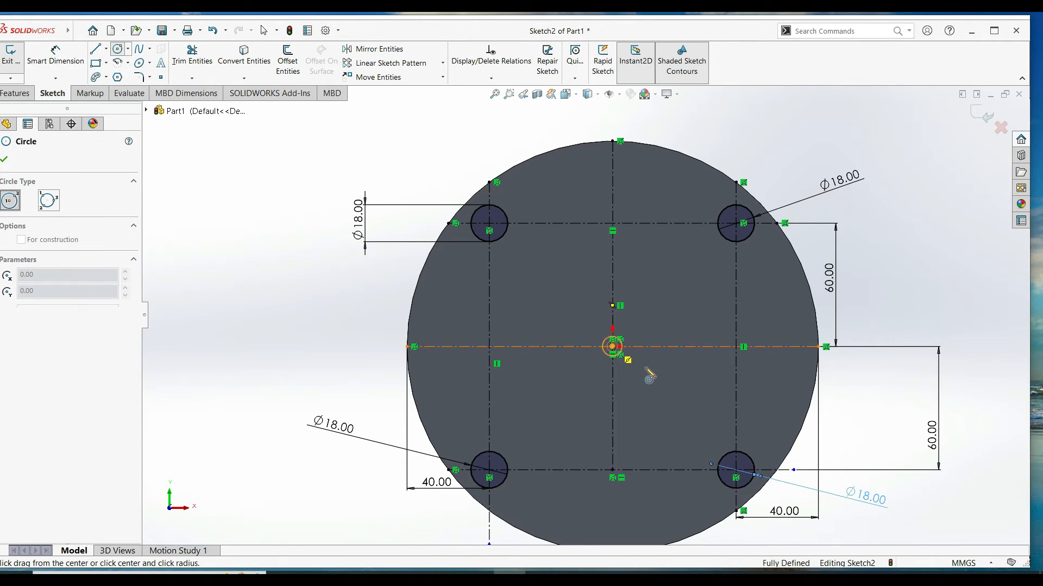
{"action": "double_click", "coordinate": [657, 374]}
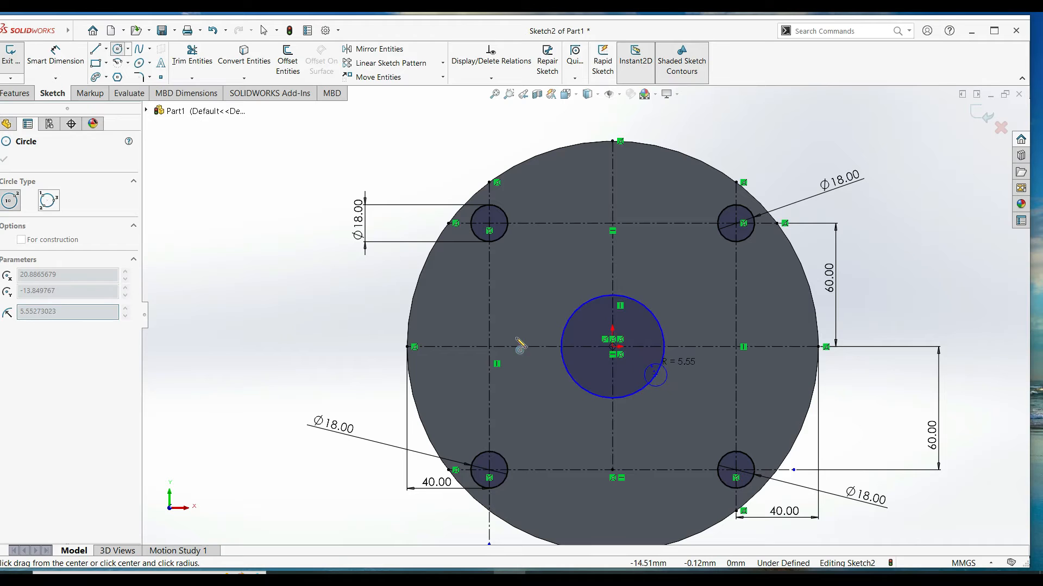
Dimension the central circle with a diameter of 45 mm and finish dimensioning
{"action": "left_click", "coordinate": [48, 61]}
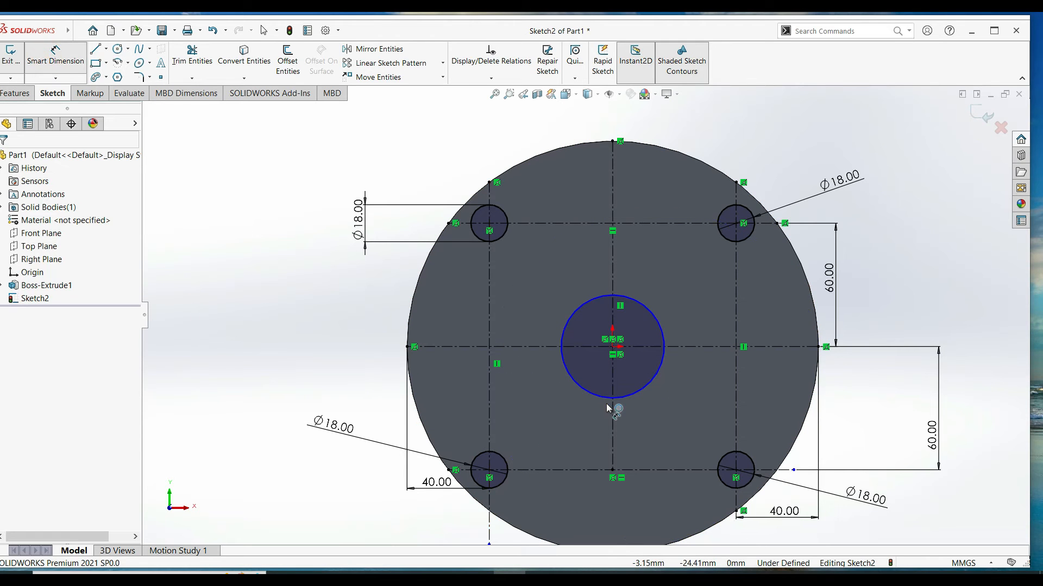
{"action": "left_click", "coordinate": [658, 370]}
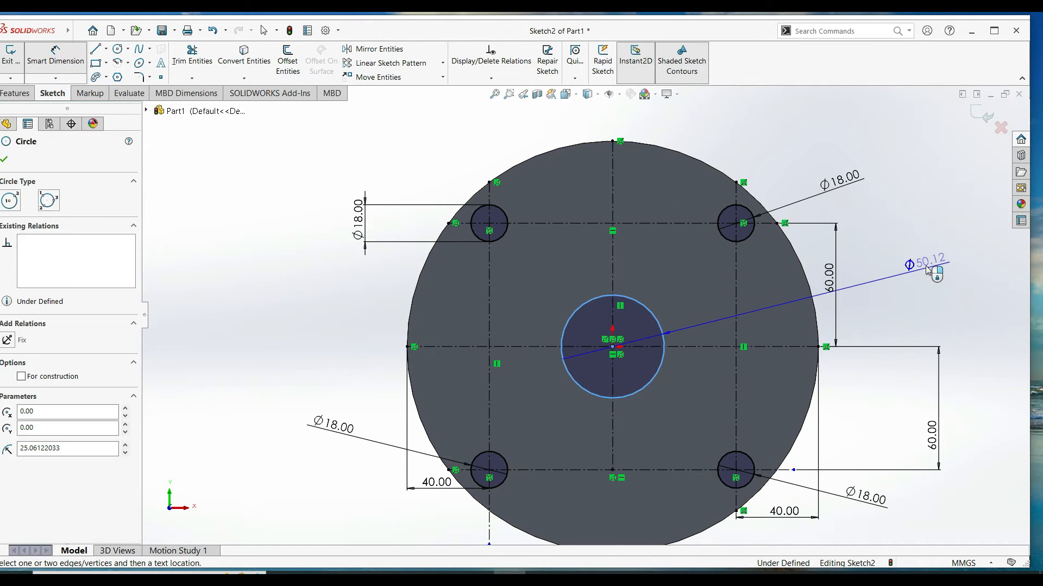
{"action": "left_click", "coordinate": [925, 266]}
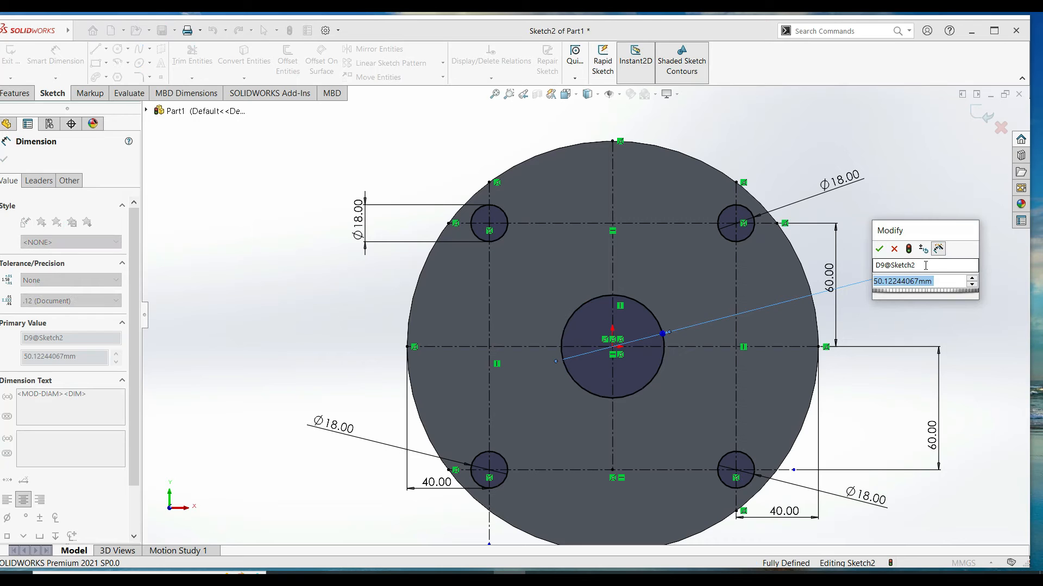
{"action": "type", "text": "45"}
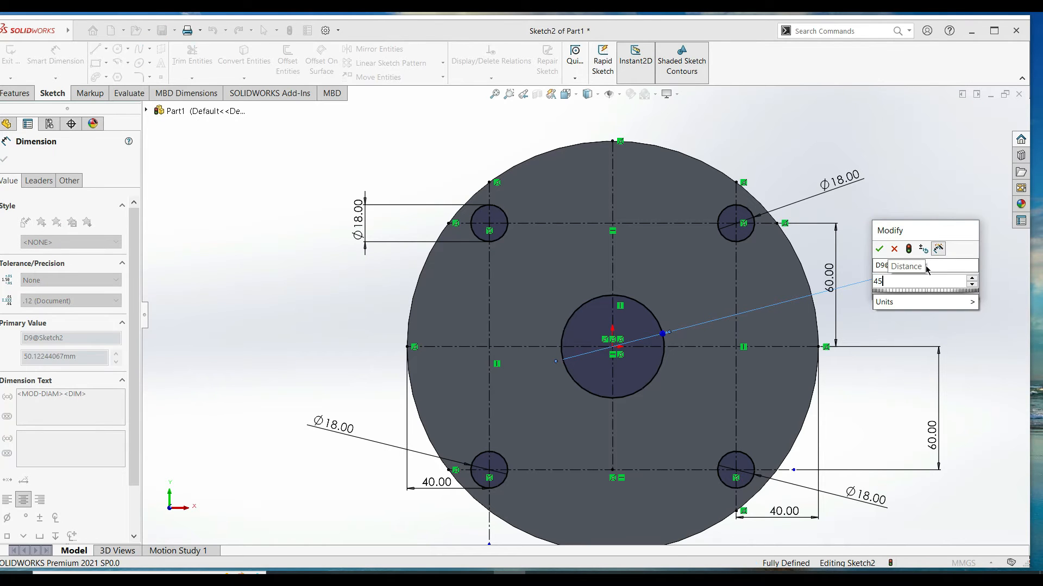
{"action": "key", "text": "Return"}
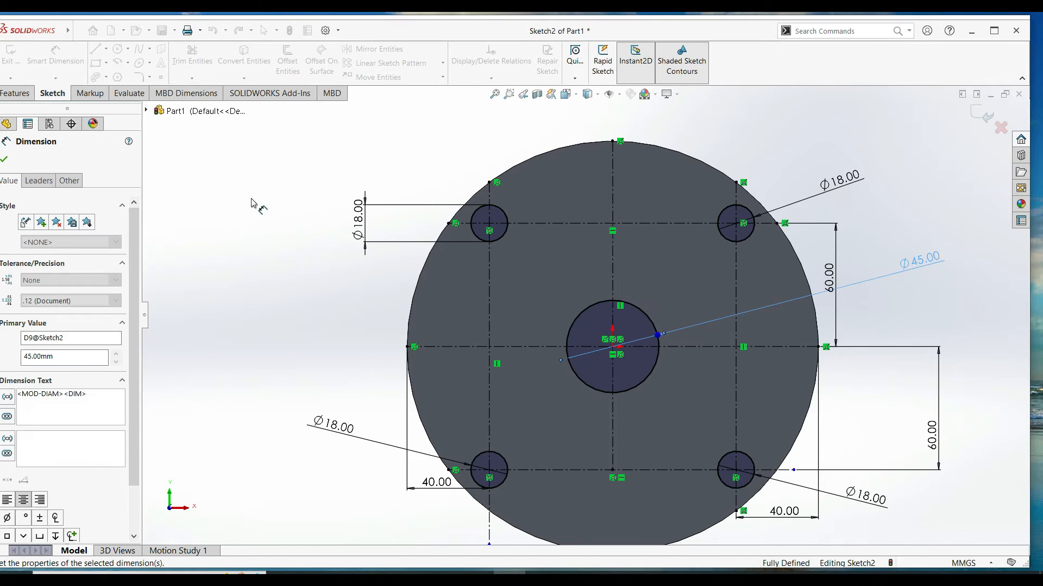
{"action": "left_click", "coordinate": [4, 159]}
Cut the four corner circles and the central circle through the disc with a Through All extruded cut
{"action": "left_click", "coordinate": [16, 93]}
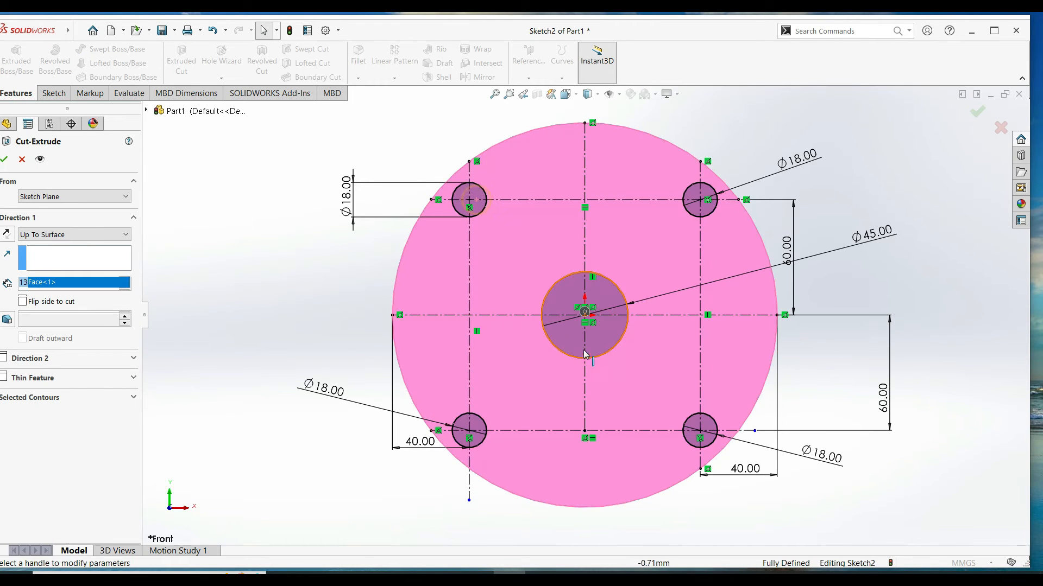
{"action": "left_click", "coordinate": [115, 233]}
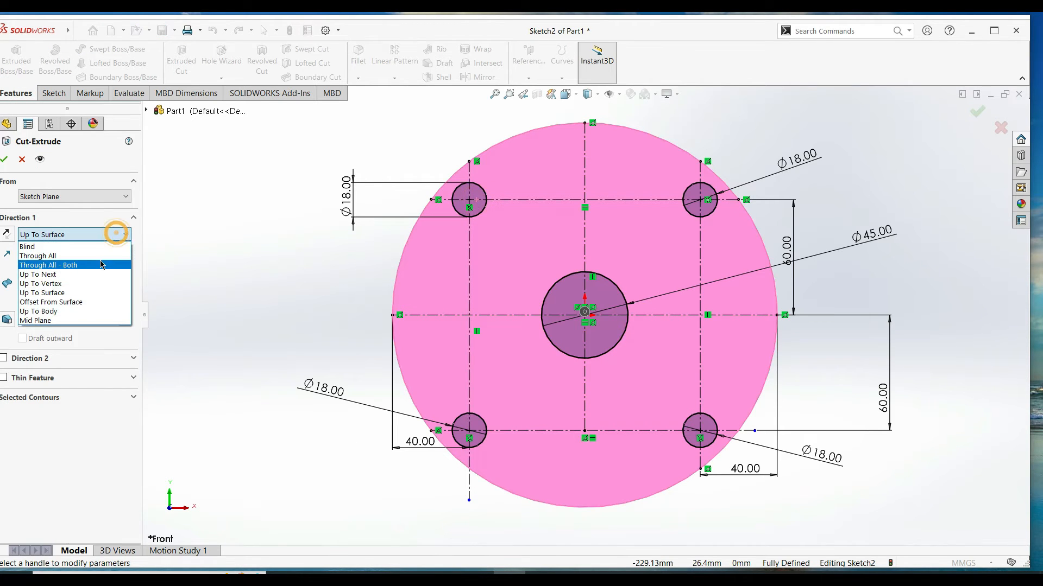
{"action": "left_click", "coordinate": [122, 235]}
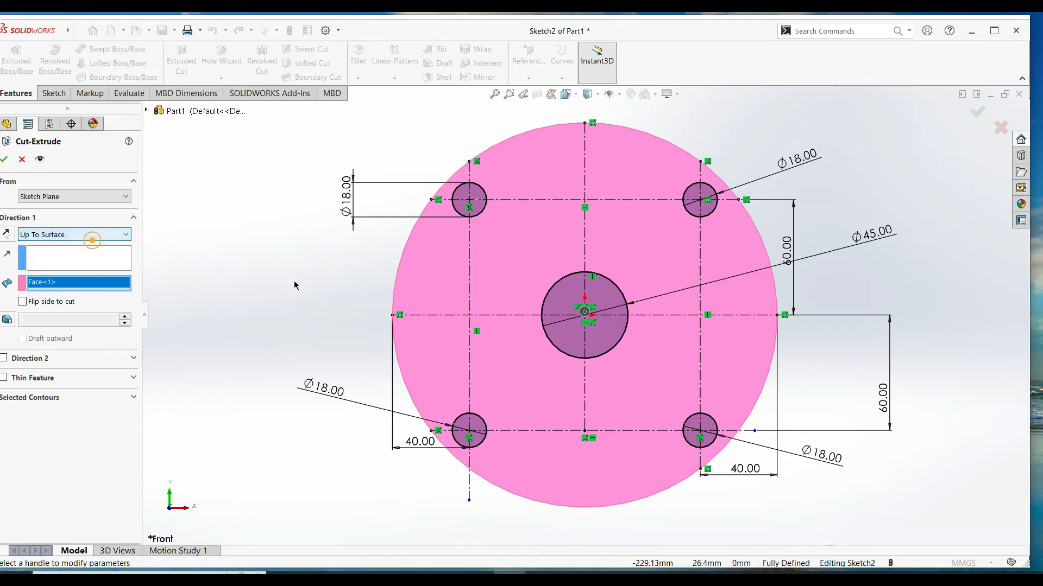
{"action": "left_click", "coordinate": [123, 235]}
{"action": "left_click", "coordinate": [98, 248]}
{"action": "middle_click_drag", "start_coordinate": [232, 268], "coordinate": [314, 313]}
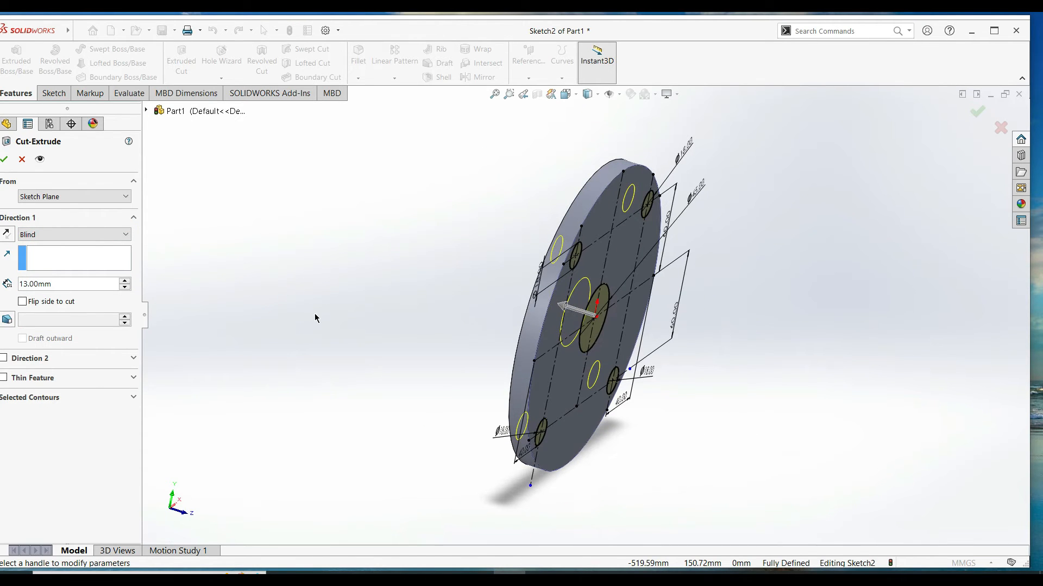
{"action": "left_click", "coordinate": [118, 239]}
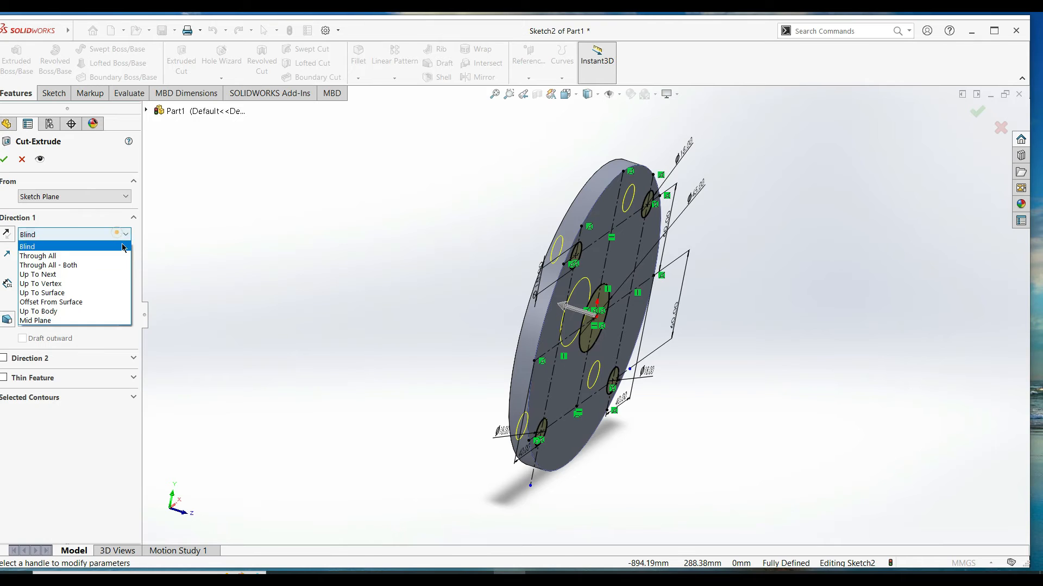
{"action": "left_click", "coordinate": [116, 258]}
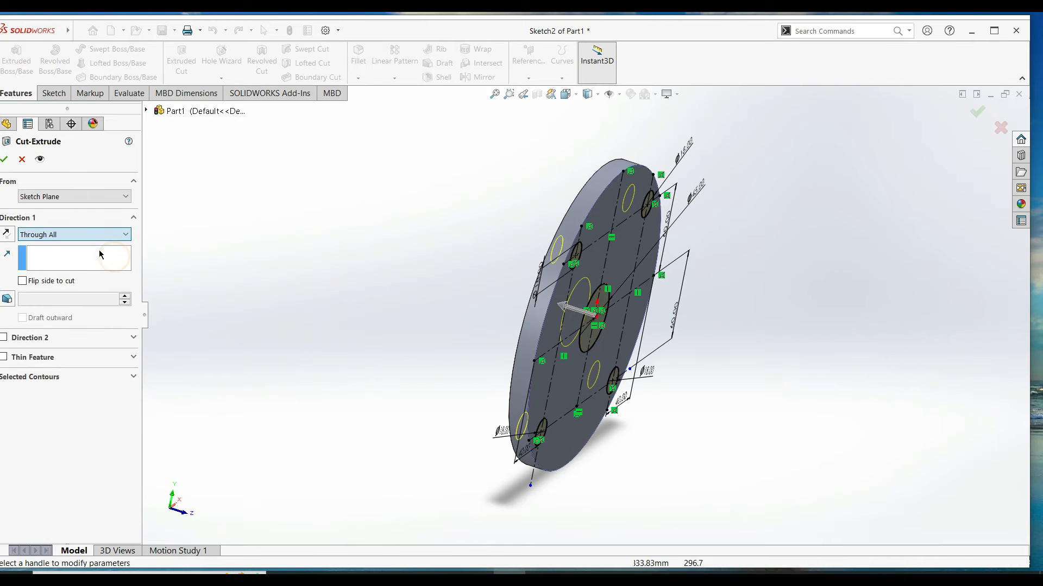
{"action": "left_click", "coordinate": [4, 159]}
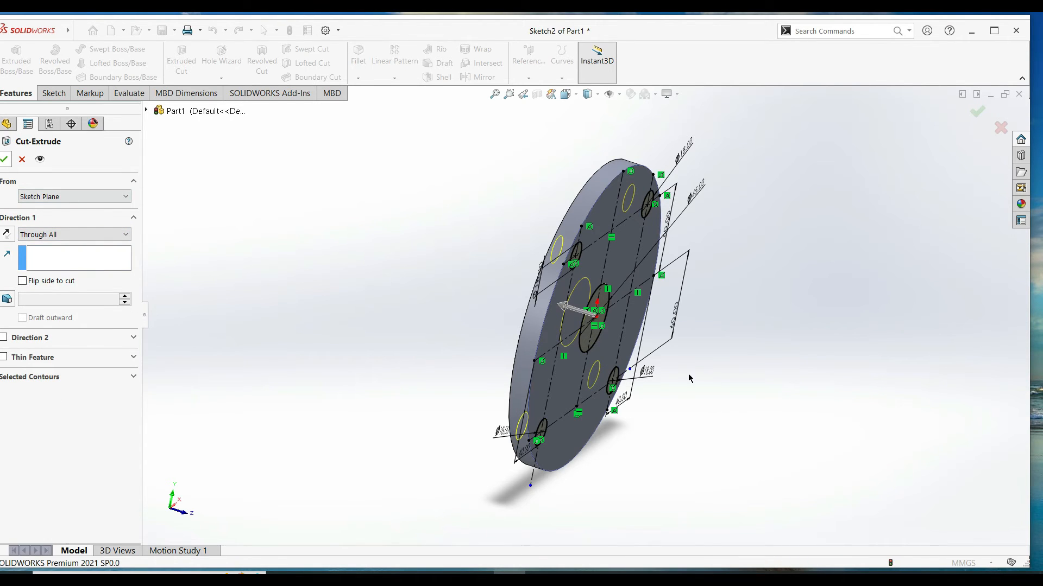
Start a new sketch on the disc's front face in a view facing it straight on
{"action": "middle_click_drag", "start_coordinate": [744, 384], "coordinate": [645, 356]}
{"action": "left_click", "coordinate": [643, 356]}
{"action": "left_click", "coordinate": [914, 362]}
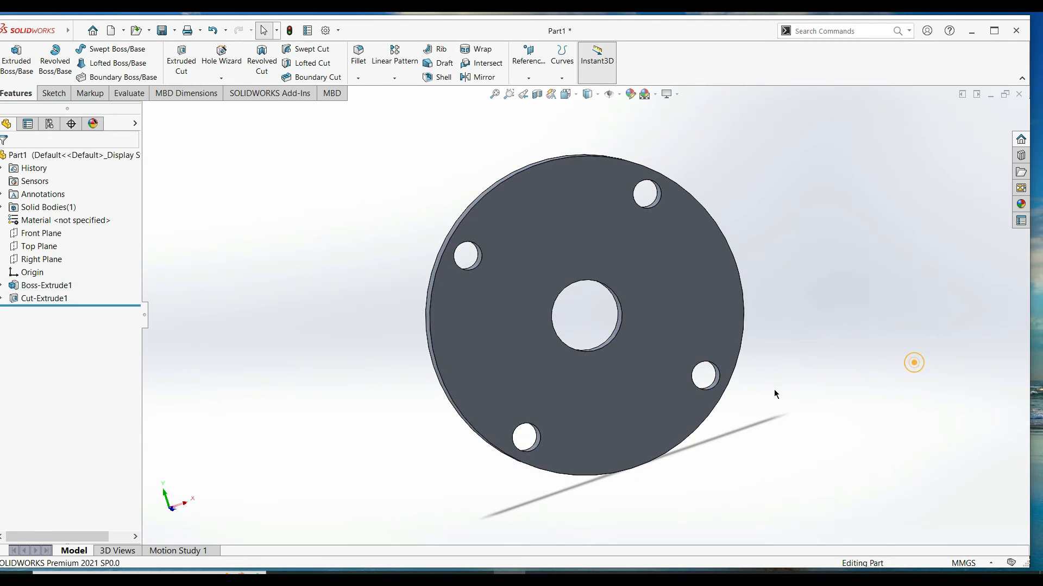
{"action": "key", "text": "space"}
{"action": "left_click", "coordinate": [565, 390]}
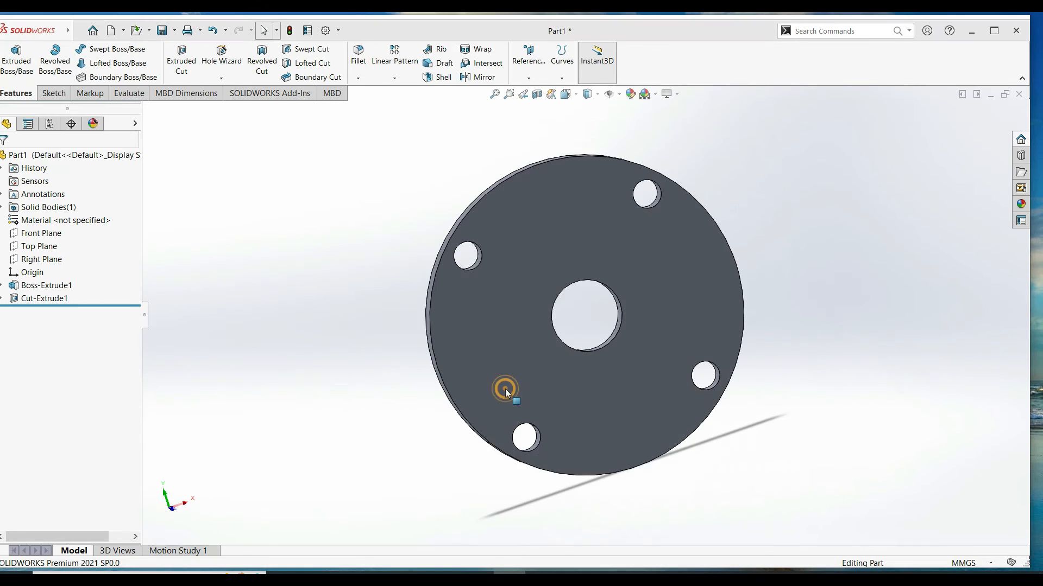
{"action": "left_click", "coordinate": [641, 374]}
{"action": "right_click", "coordinate": [640, 372]}
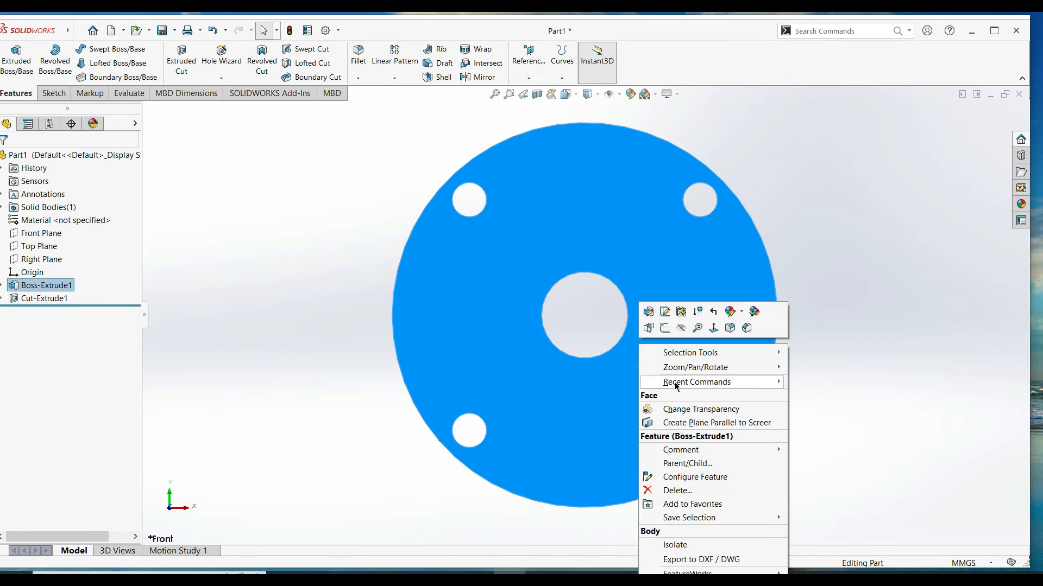
{"action": "left_click", "coordinate": [665, 328]}
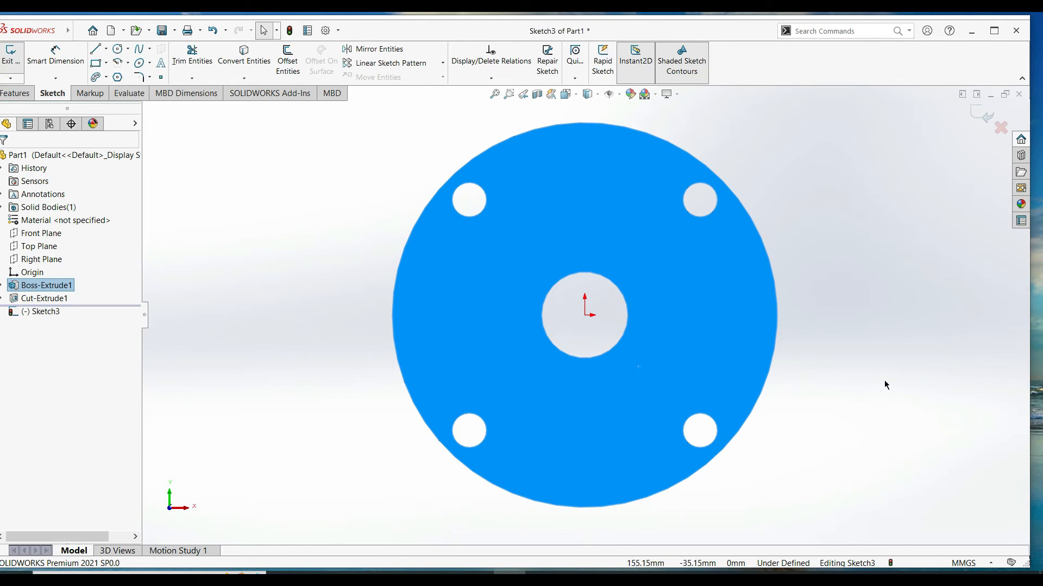
{"action": "left_click", "coordinate": [885, 379]}
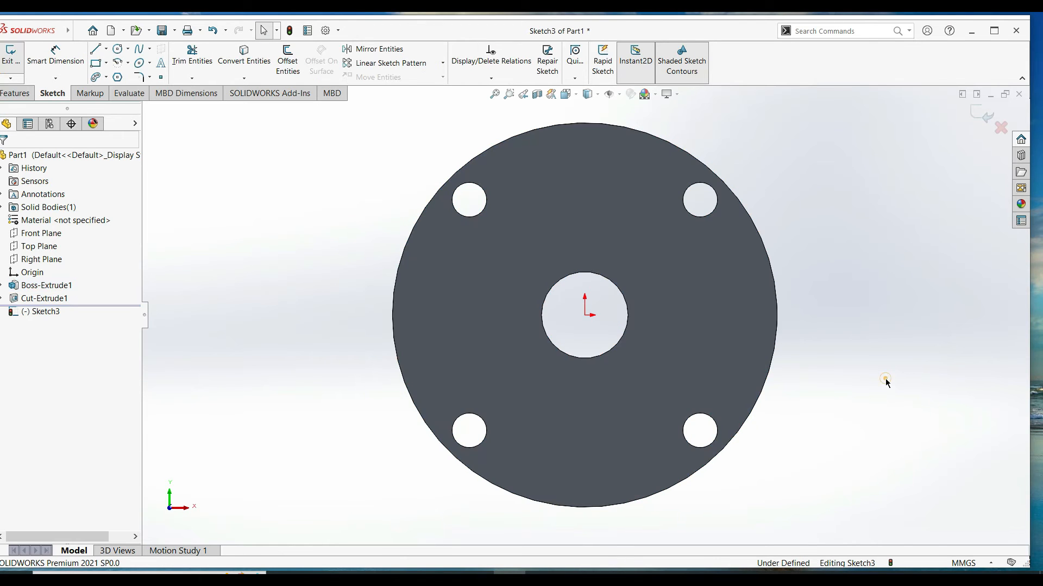
Sketch a horizontal centerline through the origin across the full 200 mm diameter of the disc
{"action": "left_click", "coordinate": [106, 50]}
{"action": "left_click", "coordinate": [124, 77]}
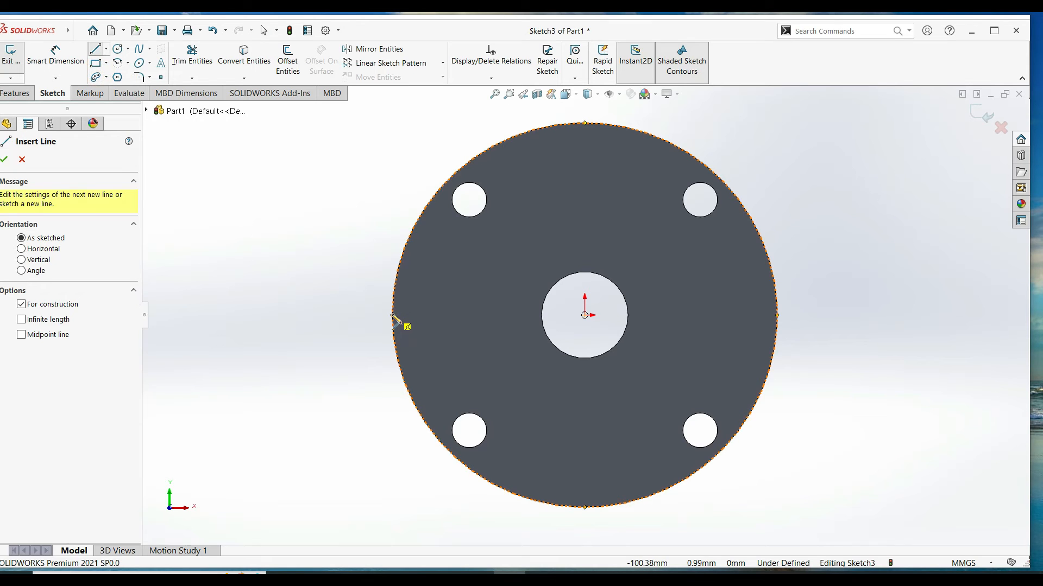
{"action": "left_click", "coordinate": [393, 315]}
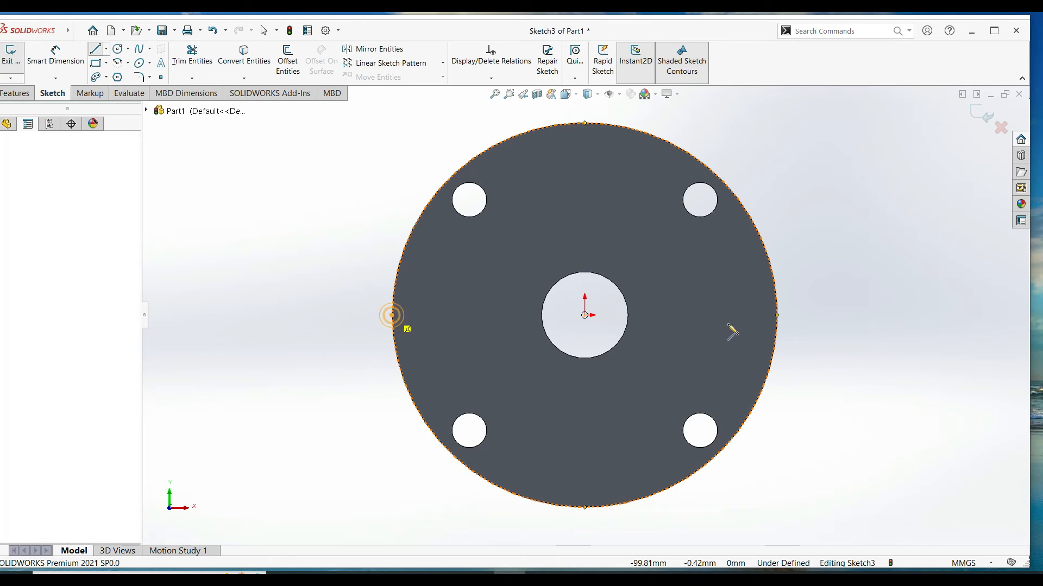
{"action": "left_click", "coordinate": [778, 315]}
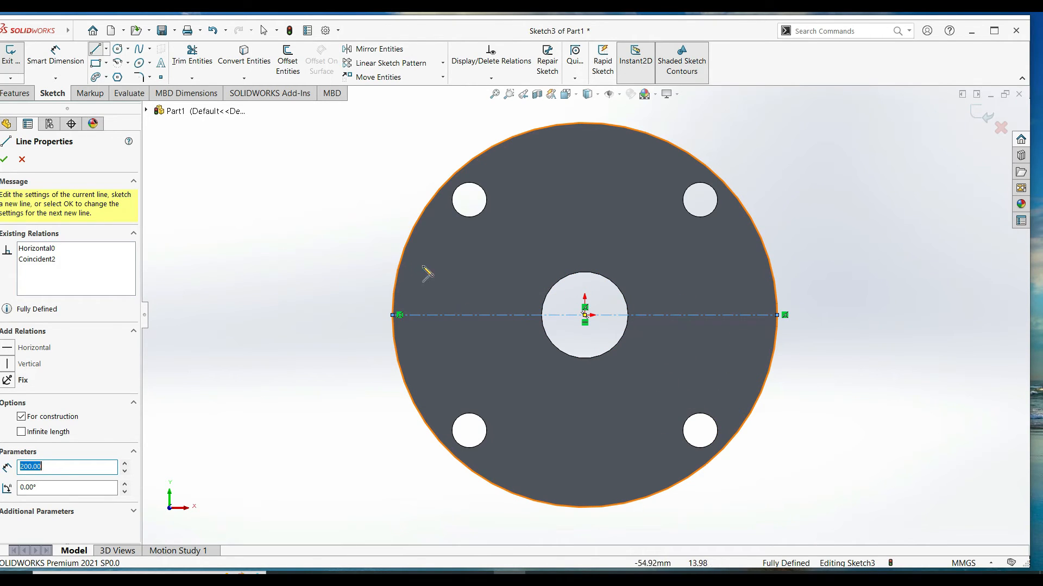
Sketch a nearly horizontal centerline about 192 mm long above the origin and a nearly vertical one about 163 mm long right of the central hole
{"action": "left_click", "coordinate": [400, 265]}
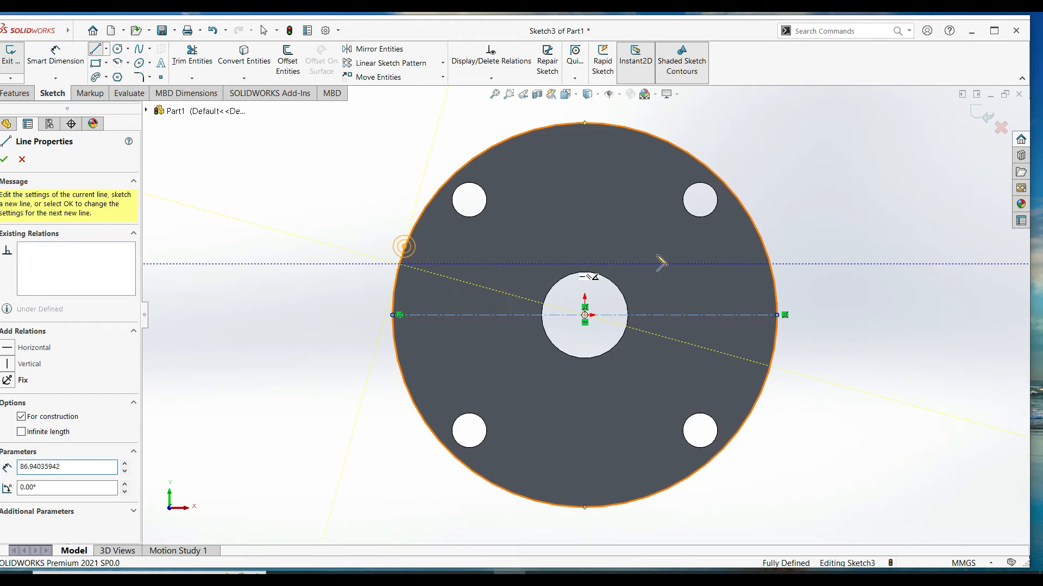
{"action": "left_click", "coordinate": [769, 258]}
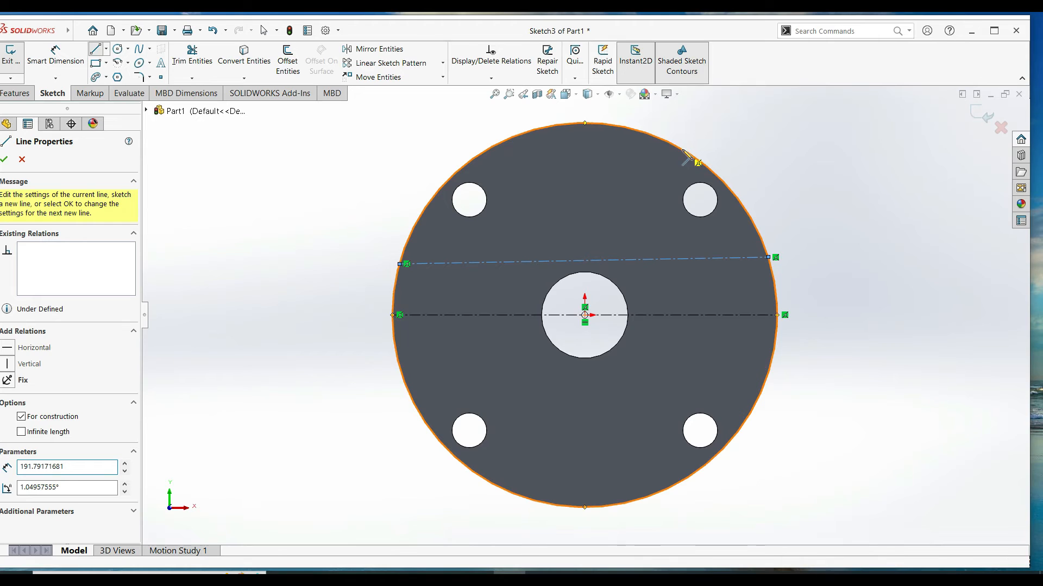
{"action": "left_click", "coordinate": [686, 154]}
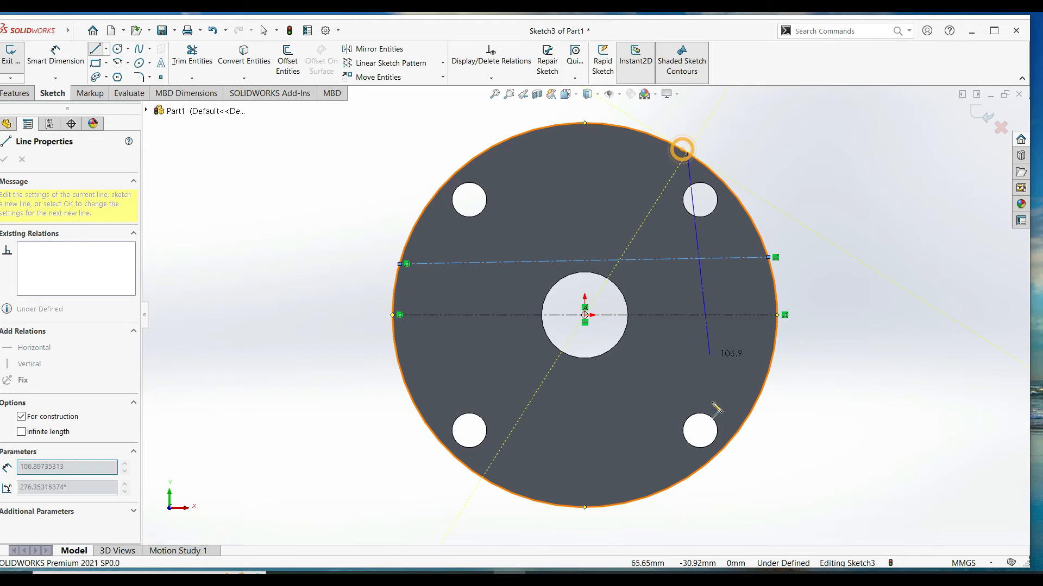
{"action": "left_click", "coordinate": [705, 465]}
{"action": "key", "text": "Escape"}
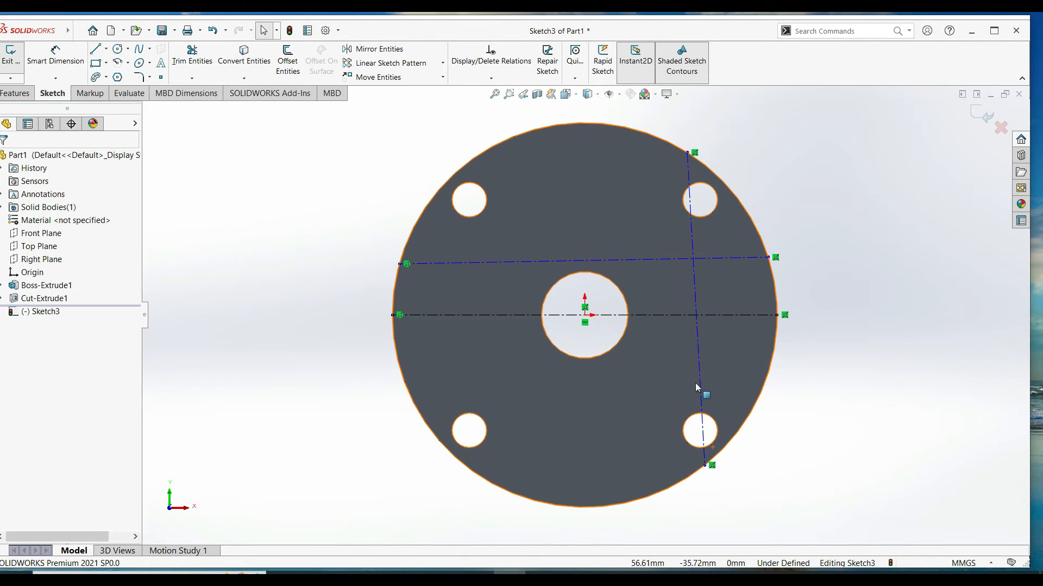
Make the steep centerline vertical and the upper slanted centerline horizontal with sketch relations
{"action": "left_click", "coordinate": [700, 379]}
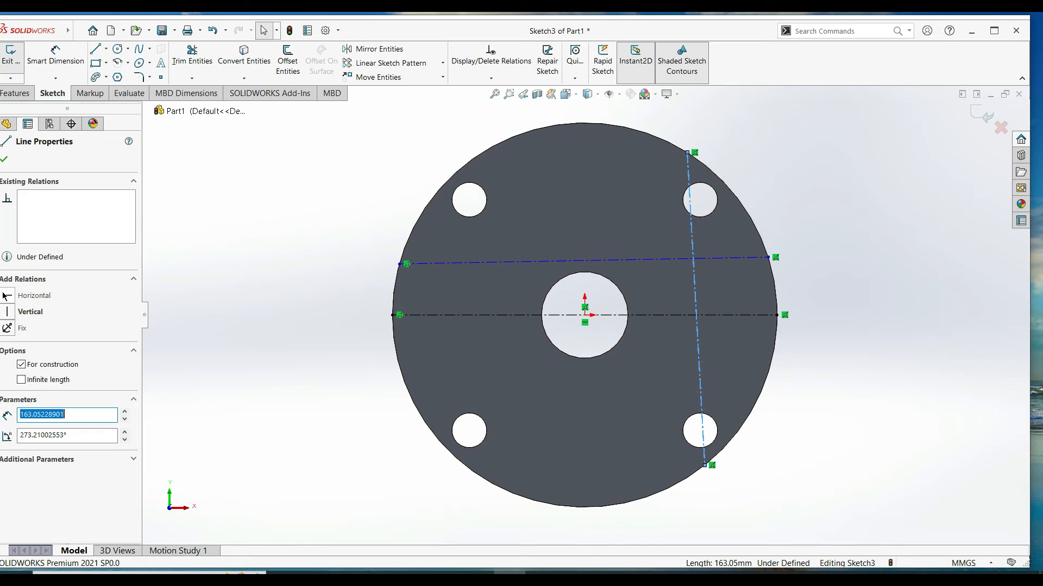
{"action": "left_click", "coordinate": [6, 312]}
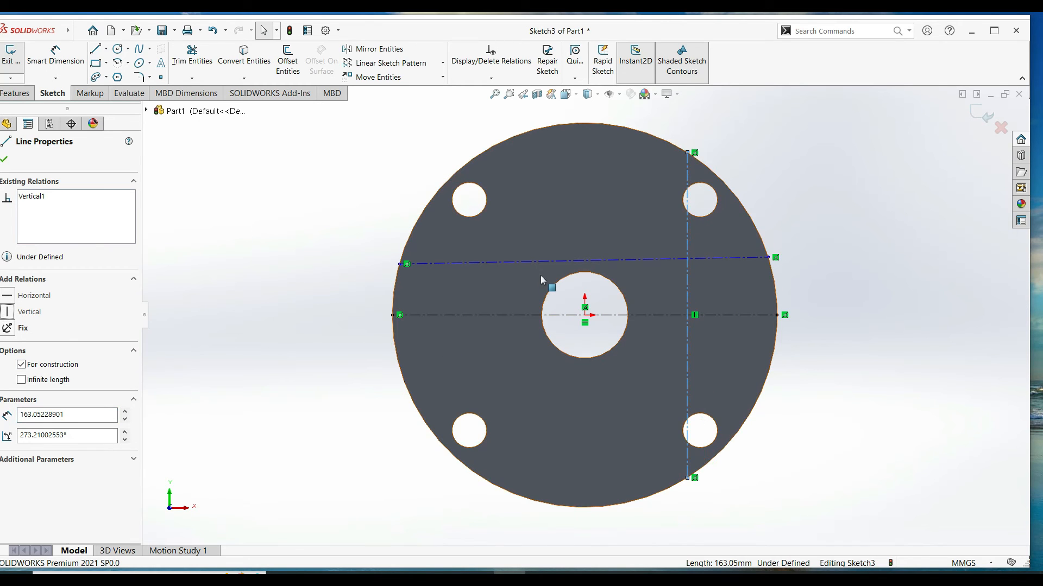
{"action": "left_click", "coordinate": [543, 260]}
{"action": "left_click", "coordinate": [4, 300]}
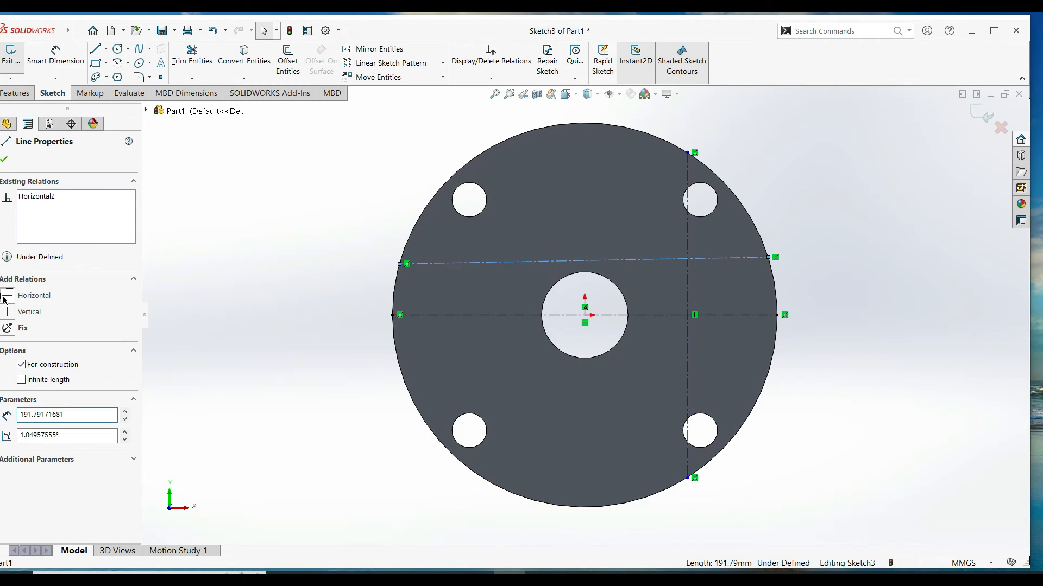
{"action": "left_click", "coordinate": [863, 396]}
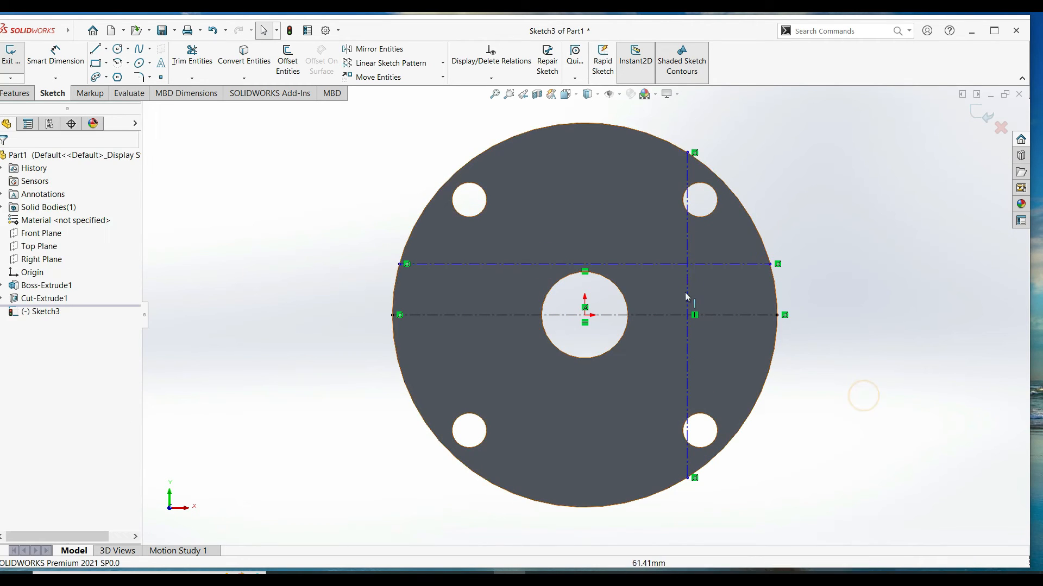
Dimension the distance between the two horizontal centerlines as 20 mm
{"action": "left_click", "coordinate": [56, 53]}
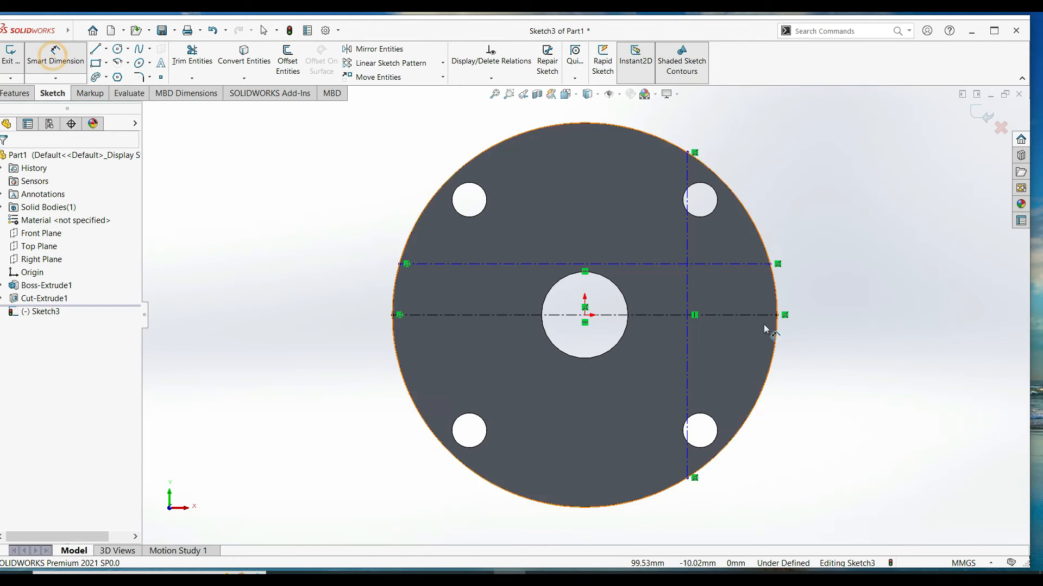
{"action": "left_click", "coordinate": [753, 301]}
{"action": "left_click", "coordinate": [767, 264]}
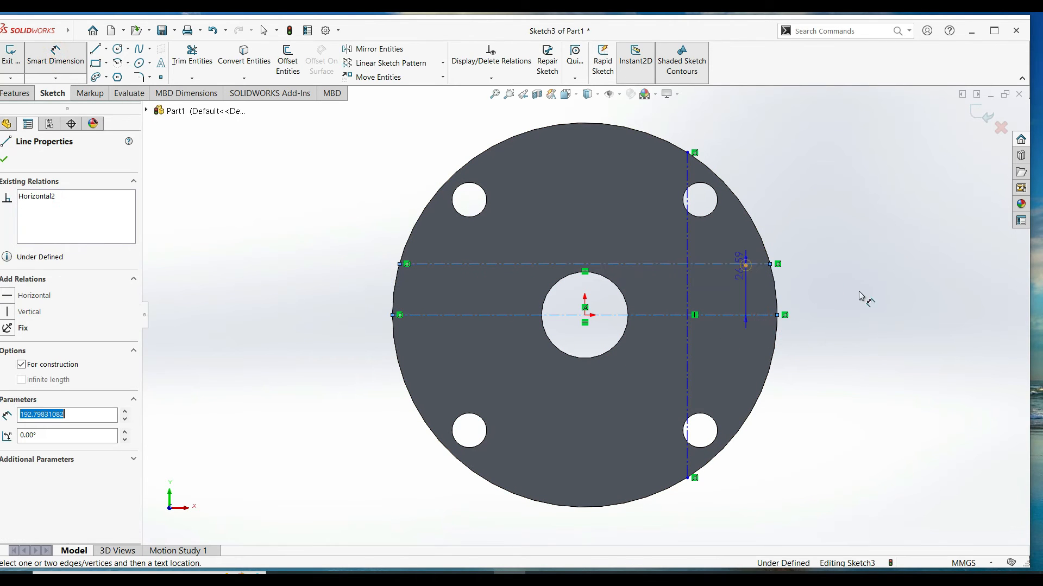
{"action": "left_click", "coordinate": [870, 298]}
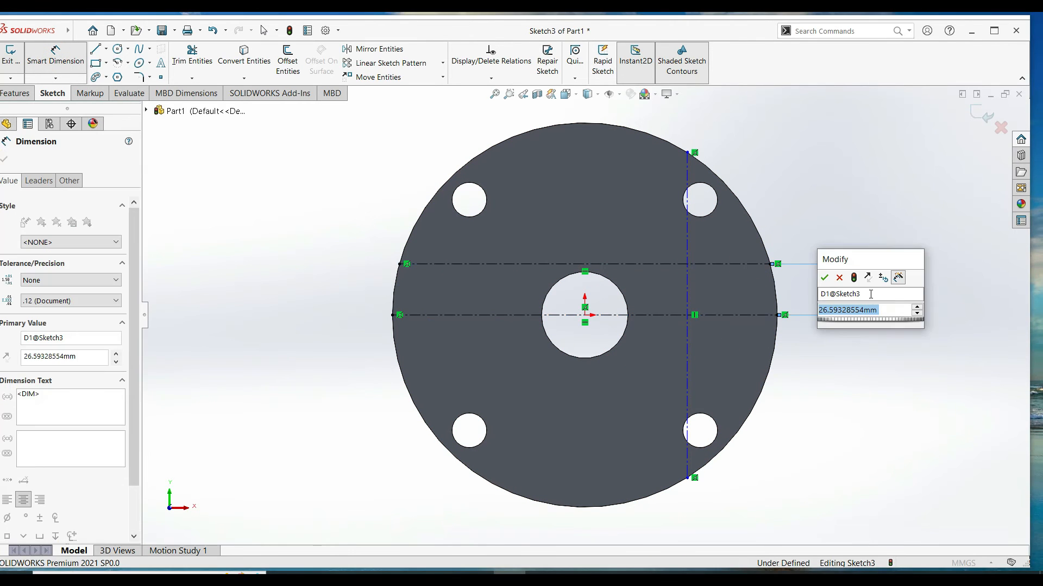
{"action": "type", "text": "4"}
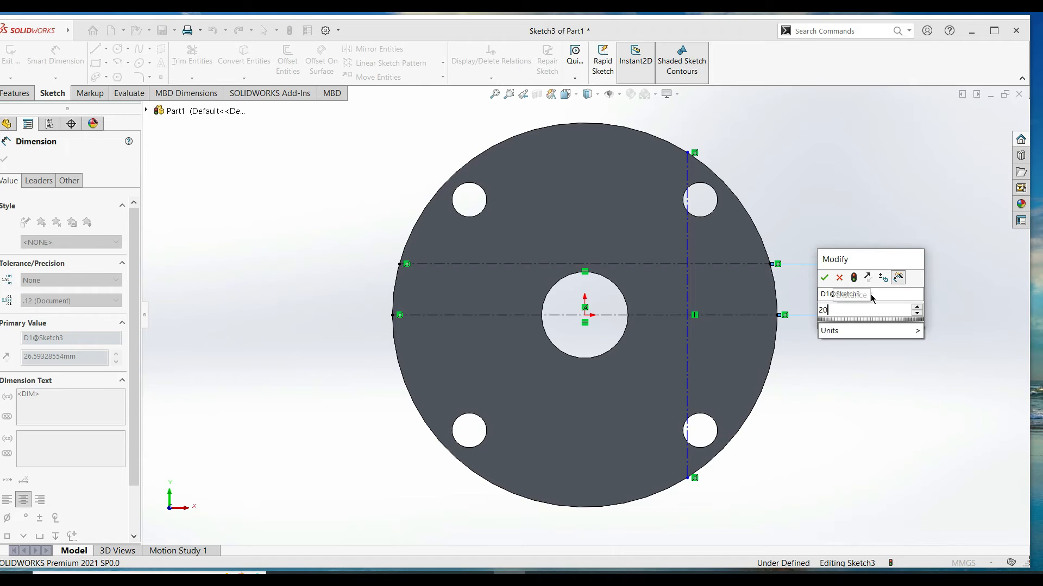
{"action": "key", "text": "Escape"}
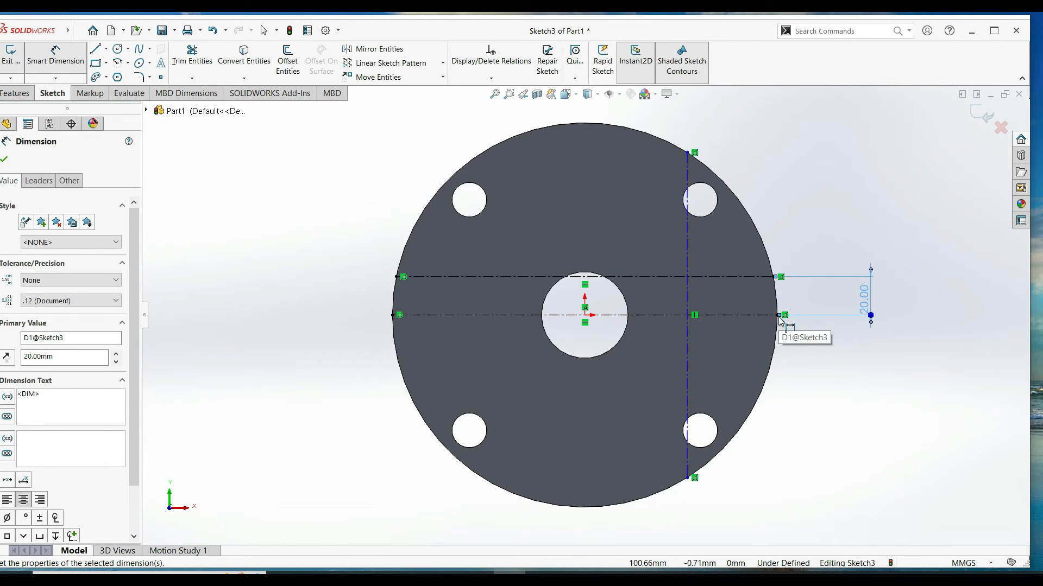
Dimension the vertical centerline 30 mm from the right endpoint of the centerline through the origin, and finish dimensioning
{"action": "scroll", "coordinate": [779, 316], "scroll_direction": "down", "scroll_amount": 3}
{"action": "left_click", "coordinate": [742, 317]}
{"action": "left_click", "coordinate": [585, 300]}
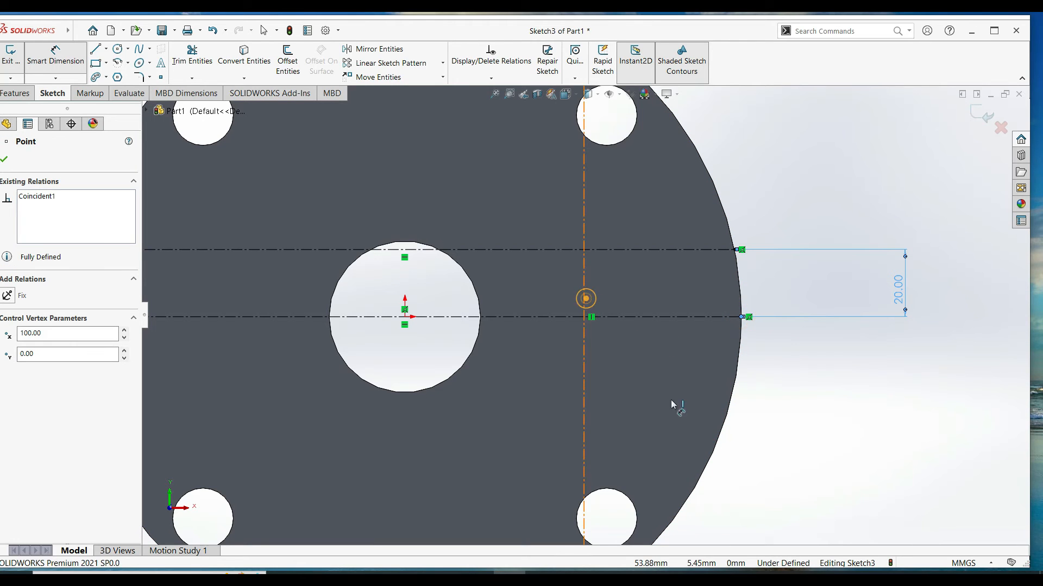
{"action": "left_click", "coordinate": [855, 418]}
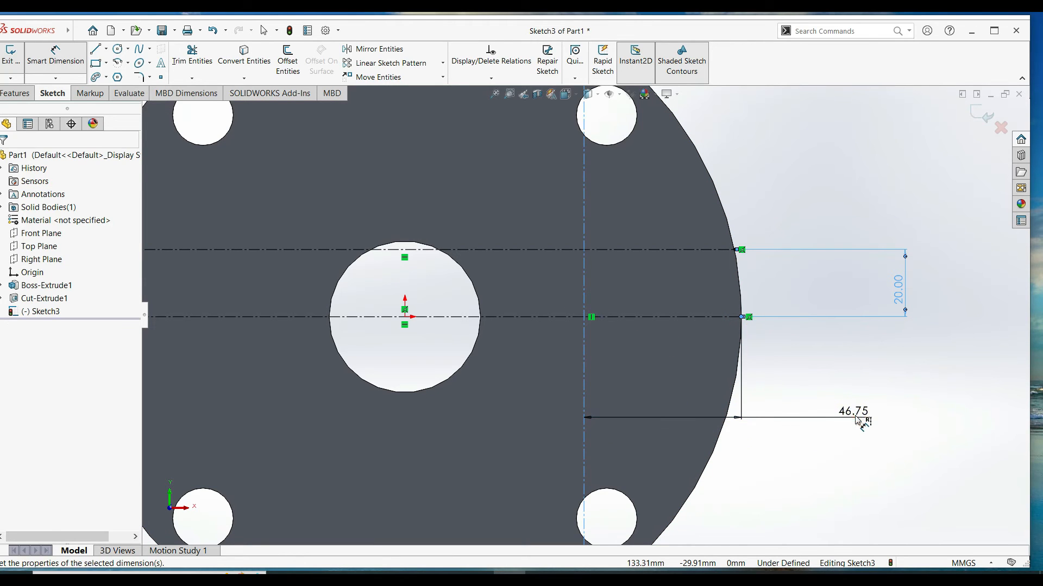
{"action": "type", "text": "30"}
{"action": "key", "text": "Return"}
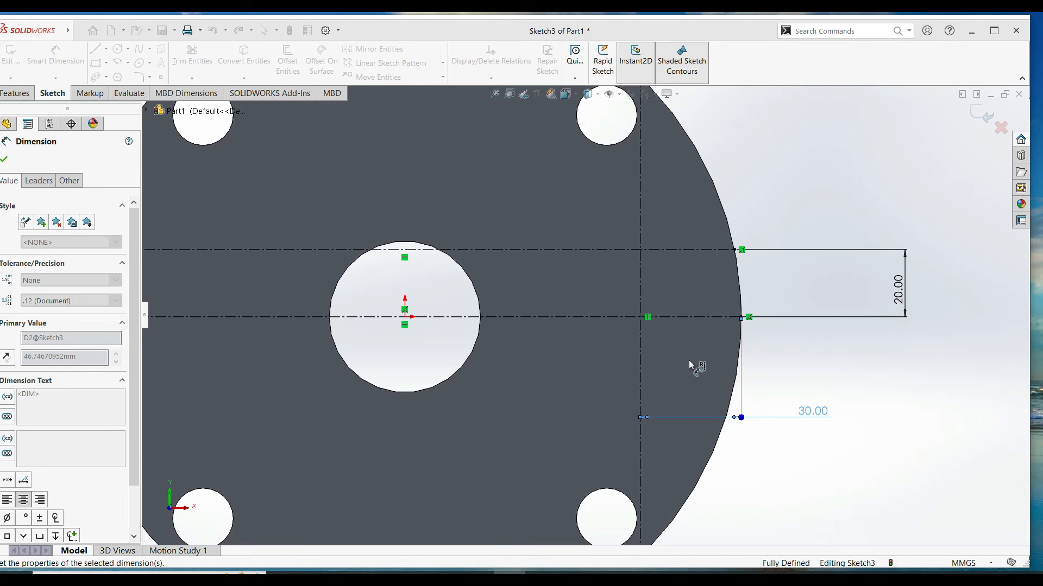
{"action": "key", "text": "f"}
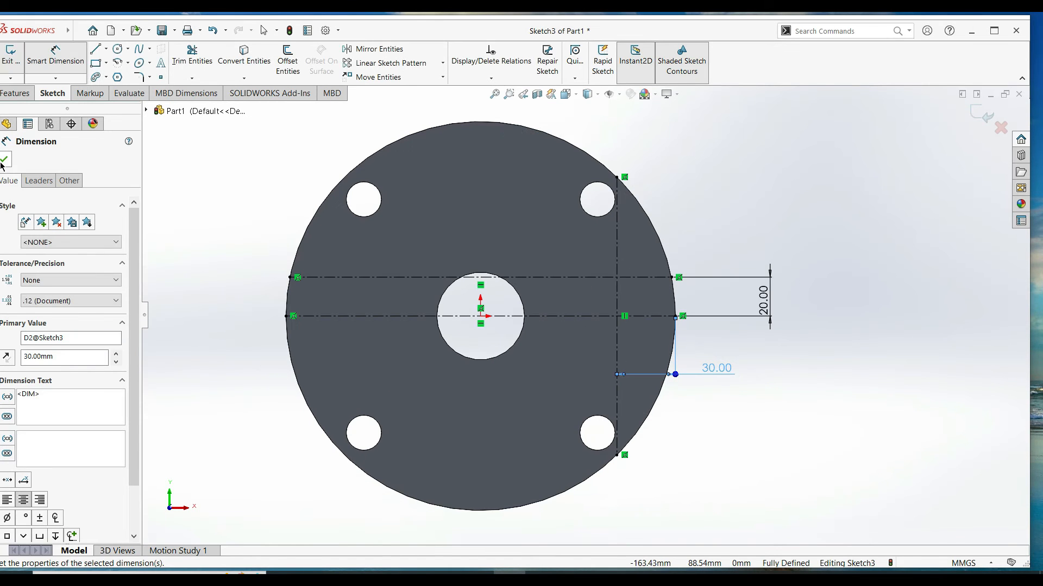
{"action": "key", "text": "Escape"}
Sketch a circle about 28 mm in diameter centred where the upper horizontal and vertical centerlines cross
{"action": "left_click", "coordinate": [121, 50]}
{"action": "left_click", "coordinate": [616, 277]}
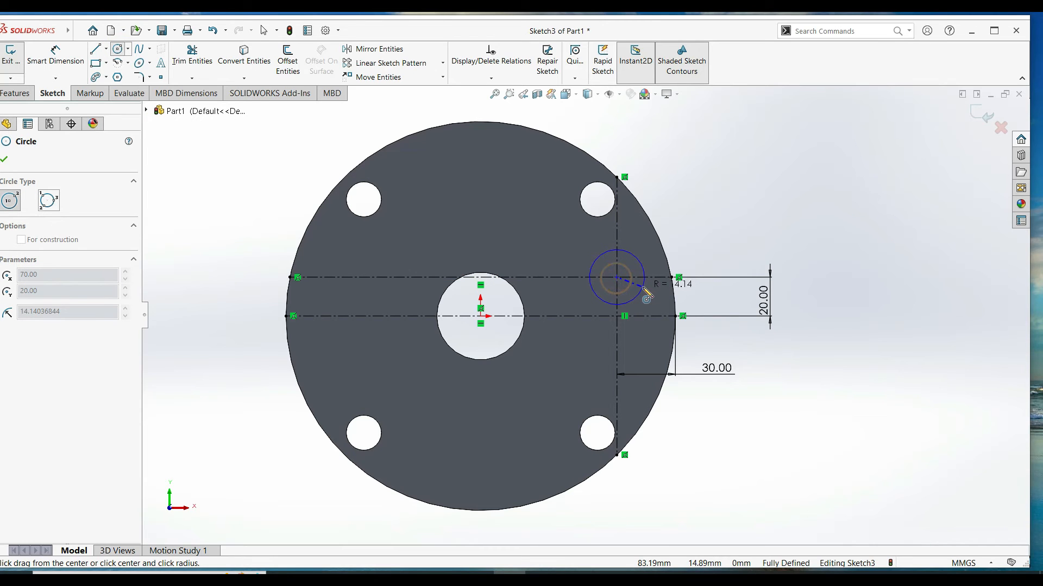
{"action": "left_click", "coordinate": [644, 291]}
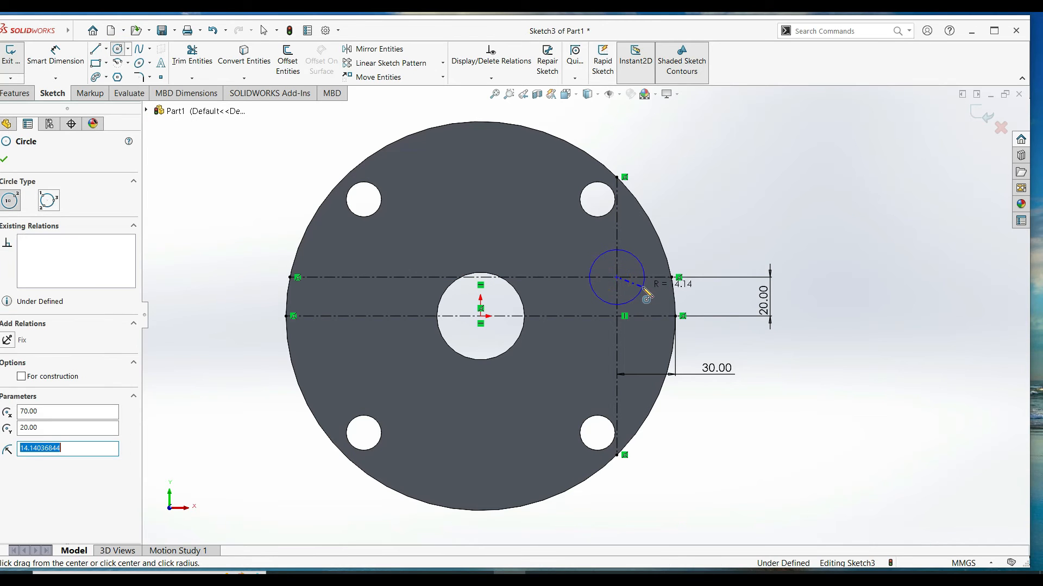
{"action": "left_click", "coordinate": [6, 159]}
Dimension the diameter of the new circle at the centerline crossing as 30 mm and finish dimensioning
{"action": "left_click", "coordinate": [56, 54]}
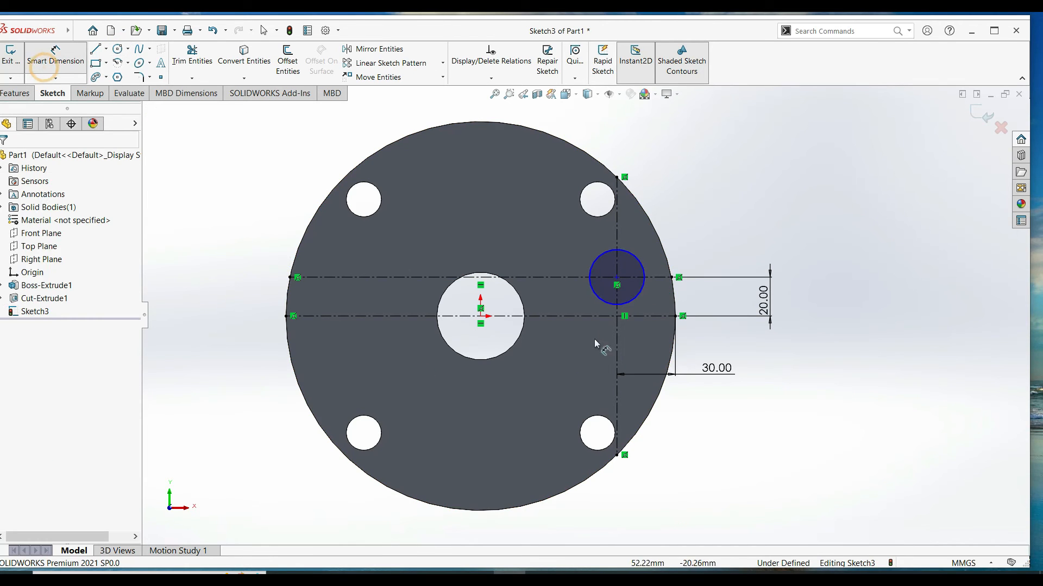
{"action": "left_click", "coordinate": [630, 300]}
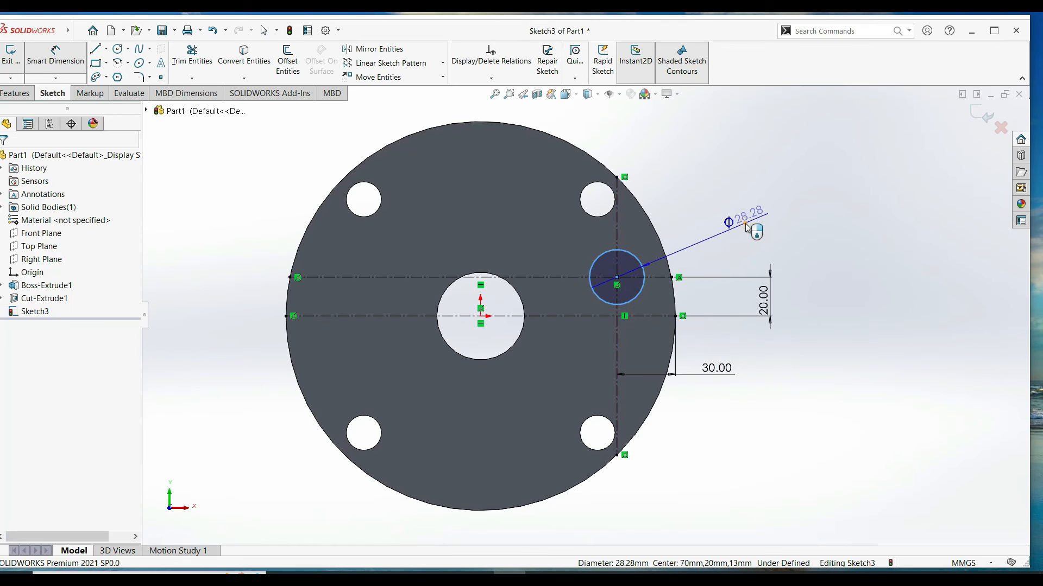
{"action": "left_click", "coordinate": [746, 227]}
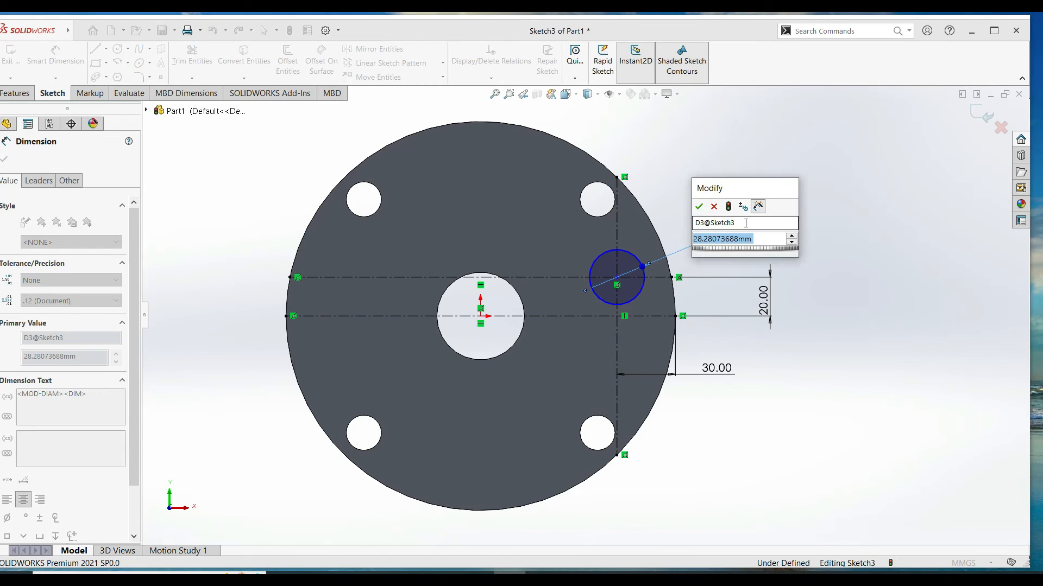
{"action": "type", "text": "30"}
{"action": "key", "text": "Return"}
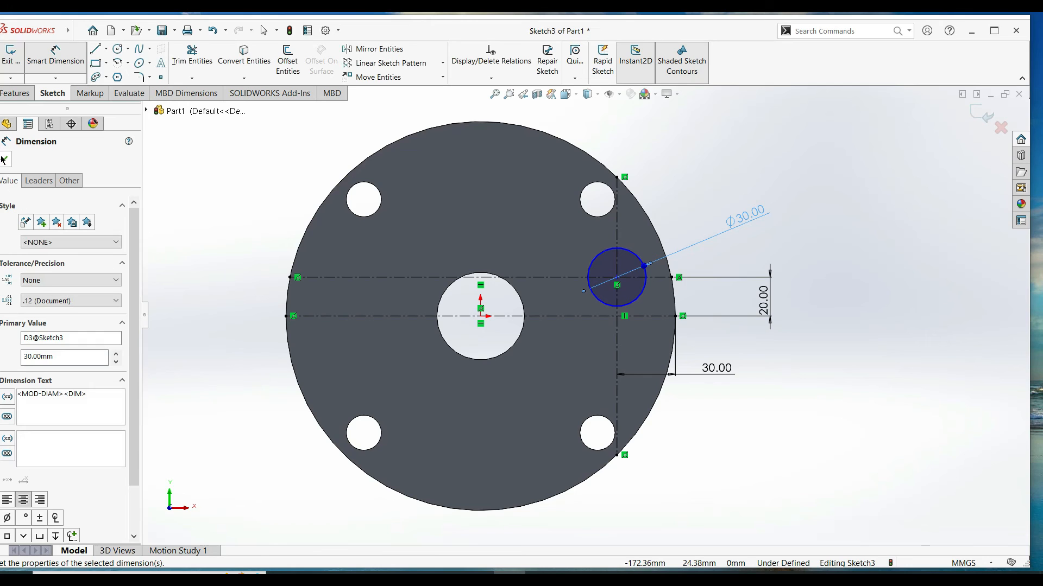
{"action": "left_click", "coordinate": [4, 159]}
Cut the 30 mm circle through the disc as a Blind extruded cut 13 mm deep
{"action": "left_click", "coordinate": [21, 93]}
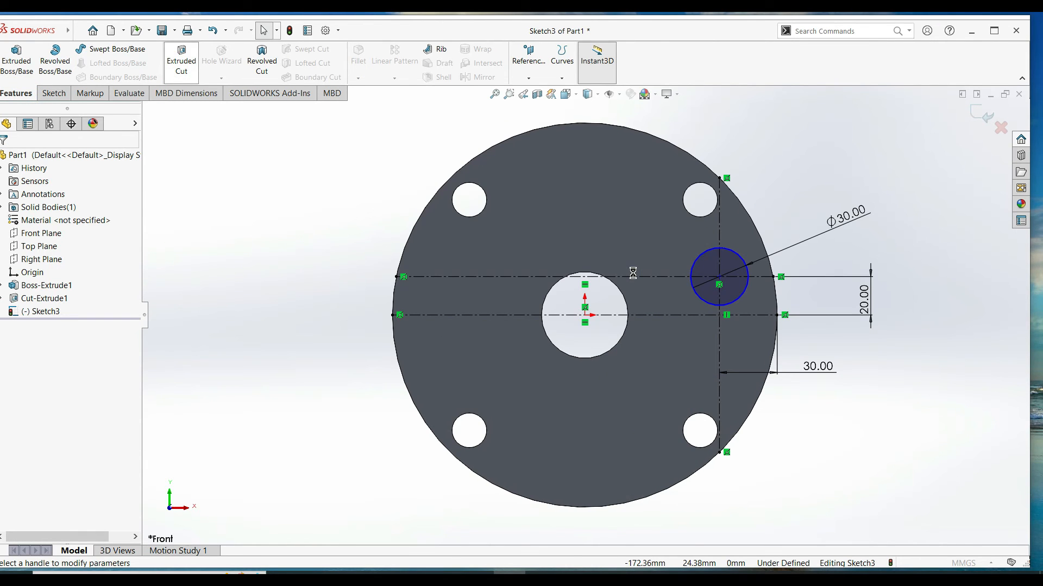
{"action": "left_click", "coordinate": [729, 284]}
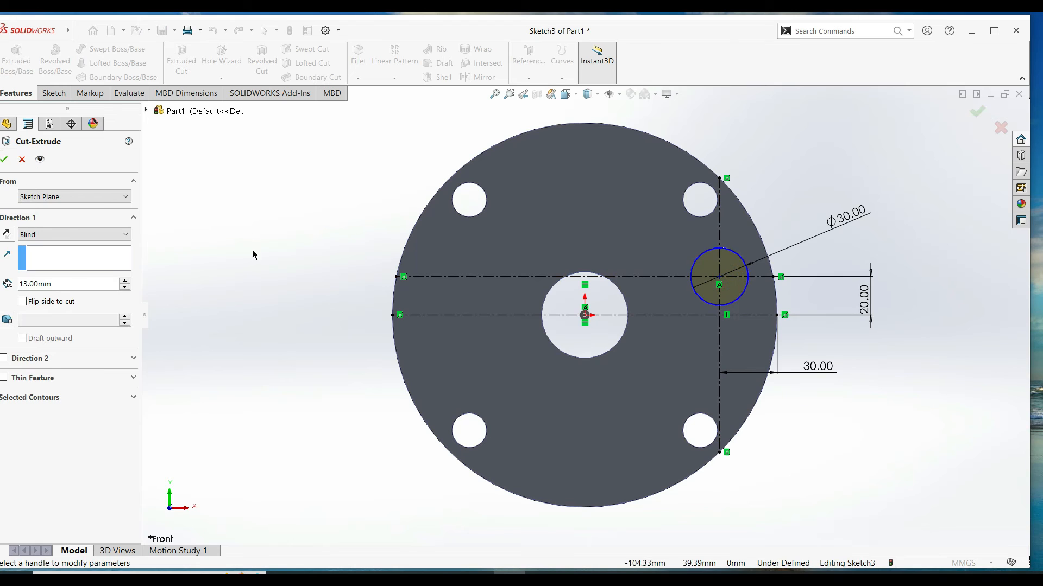
{"action": "left_click", "coordinate": [130, 236]}
{"action": "left_click", "coordinate": [95, 259]}
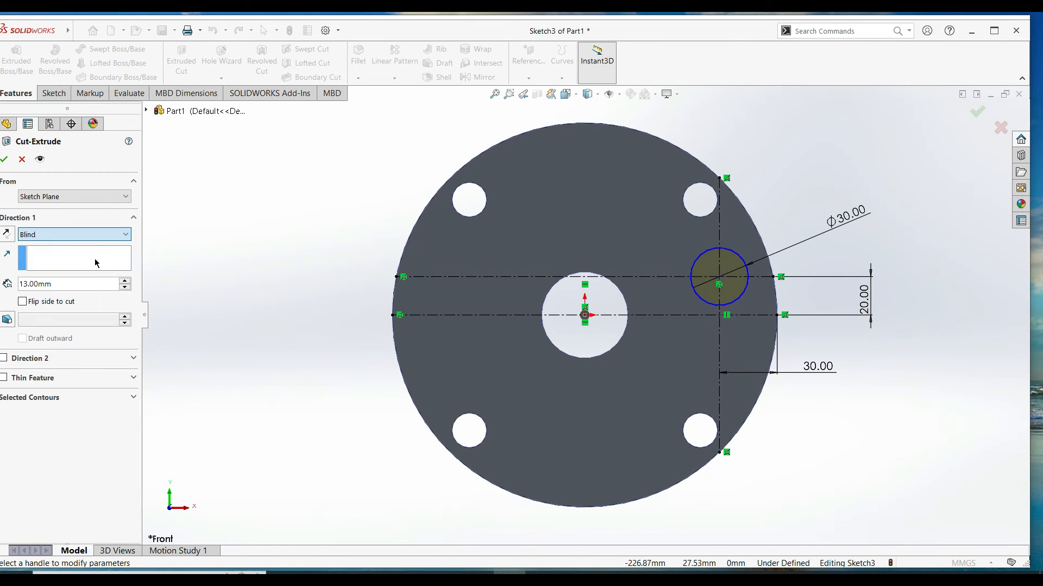
{"action": "key", "text": "Return"}
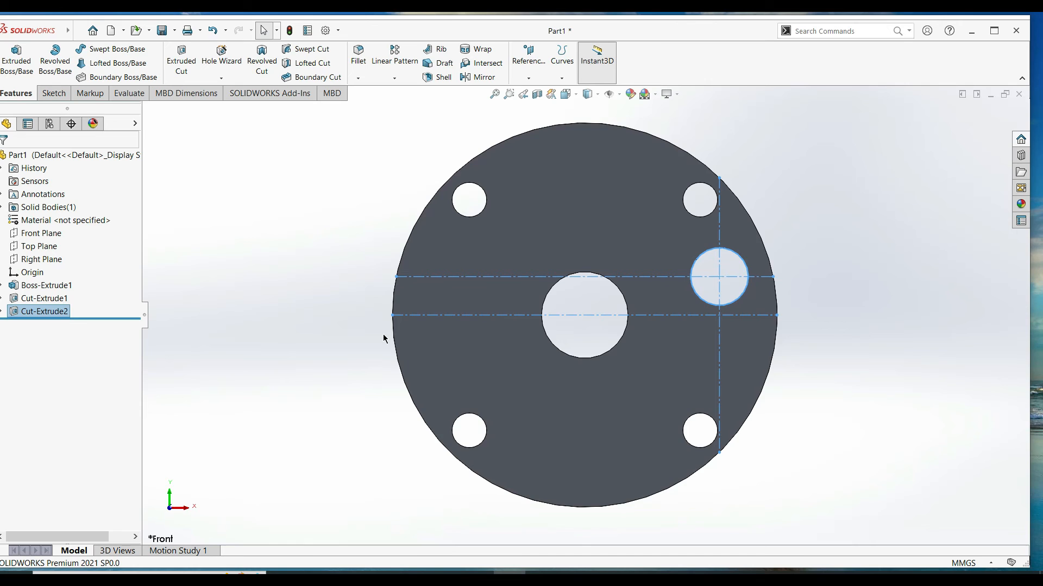
Chamfer the front edges of the upper-right, upper-left and lower-left 18 mm holes using a symmetric distance of 2 mm
{"action": "left_click", "coordinate": [597, 478]}
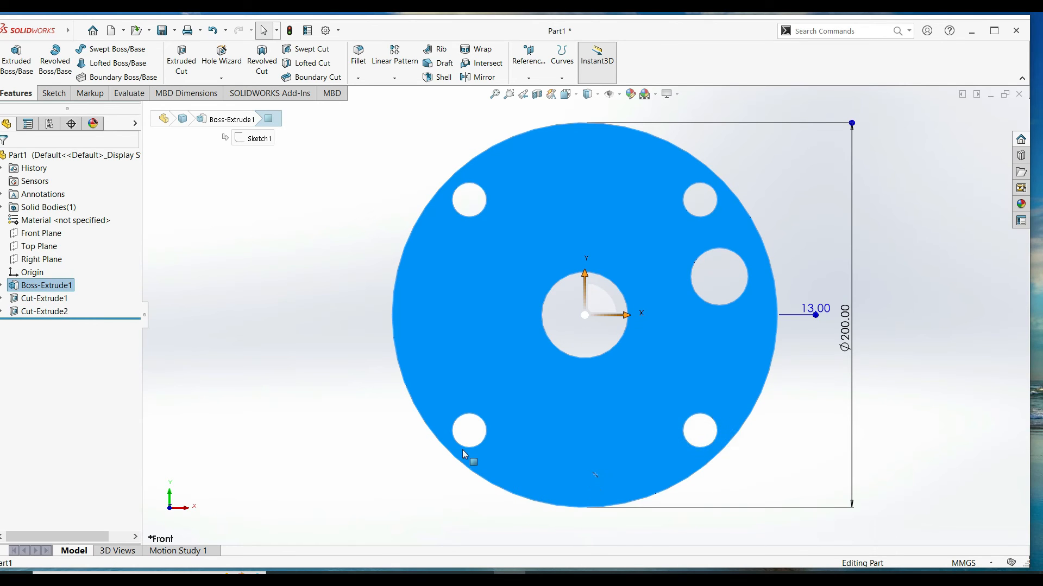
{"action": "left_click", "coordinate": [850, 401]}
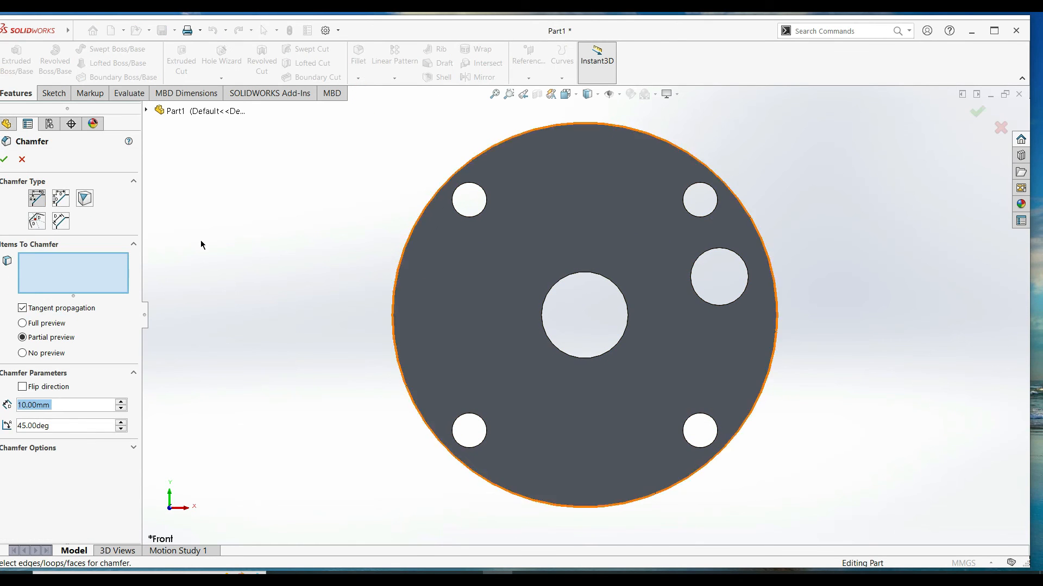
{"action": "left_click", "coordinate": [60, 198]}
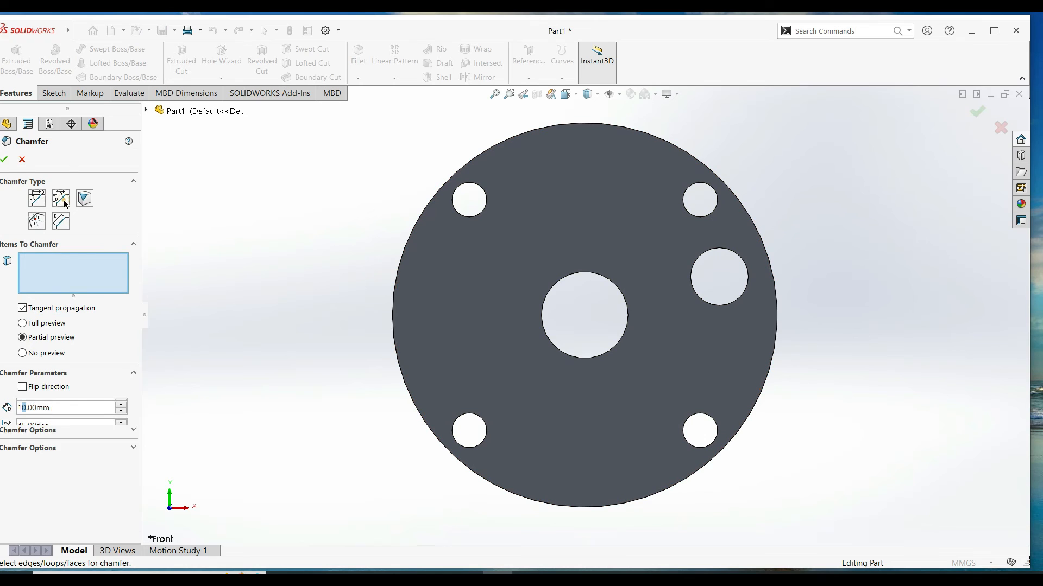
{"action": "left_click", "coordinate": [714, 212]}
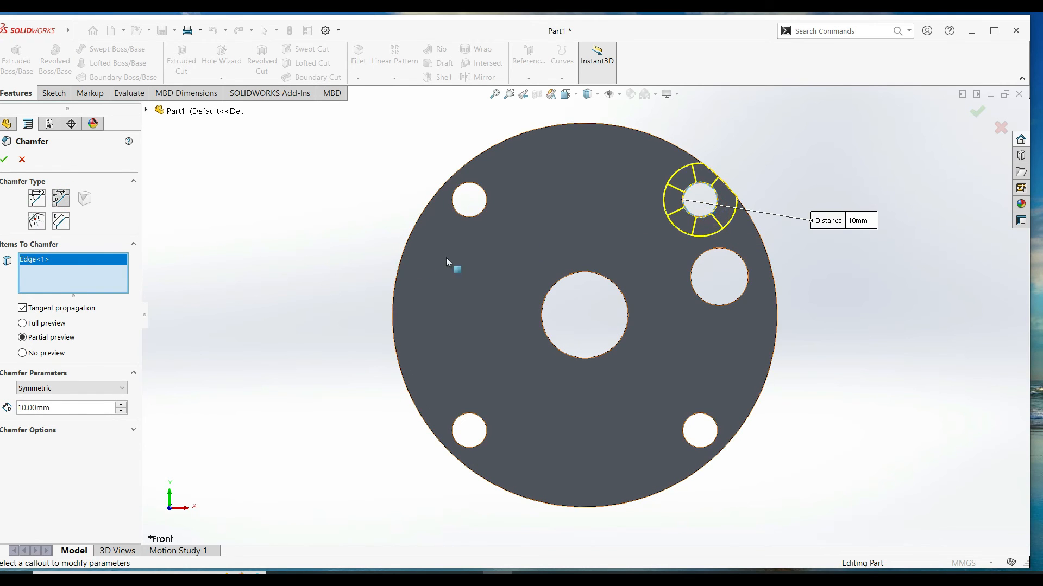
{"action": "left_click_drag", "start_coordinate": [66, 407], "coordinate": [10, 406]}
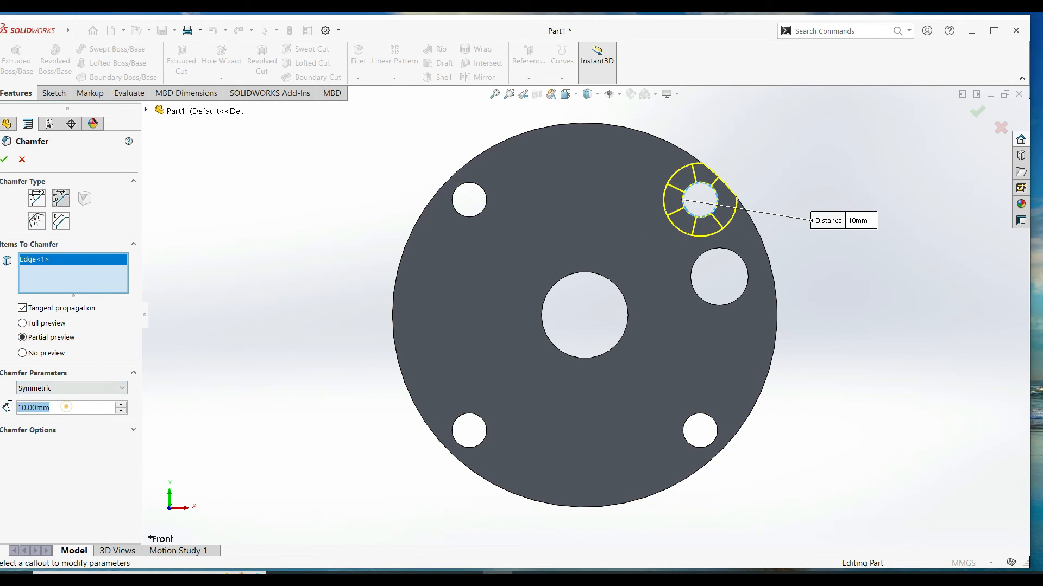
{"action": "type", "text": "2"}
{"action": "key", "text": "Return"}
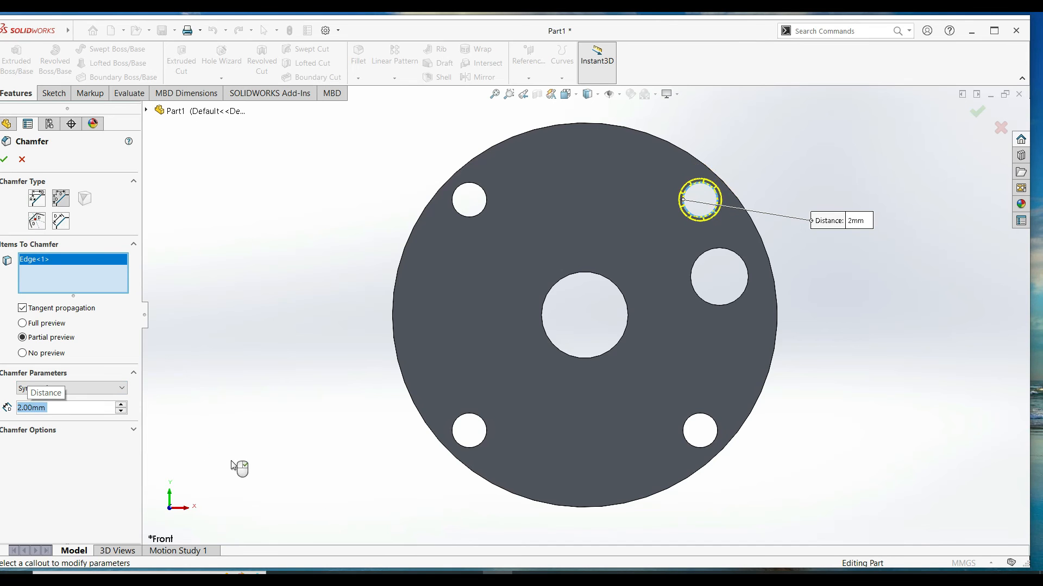
{"action": "left_click", "coordinate": [465, 217]}
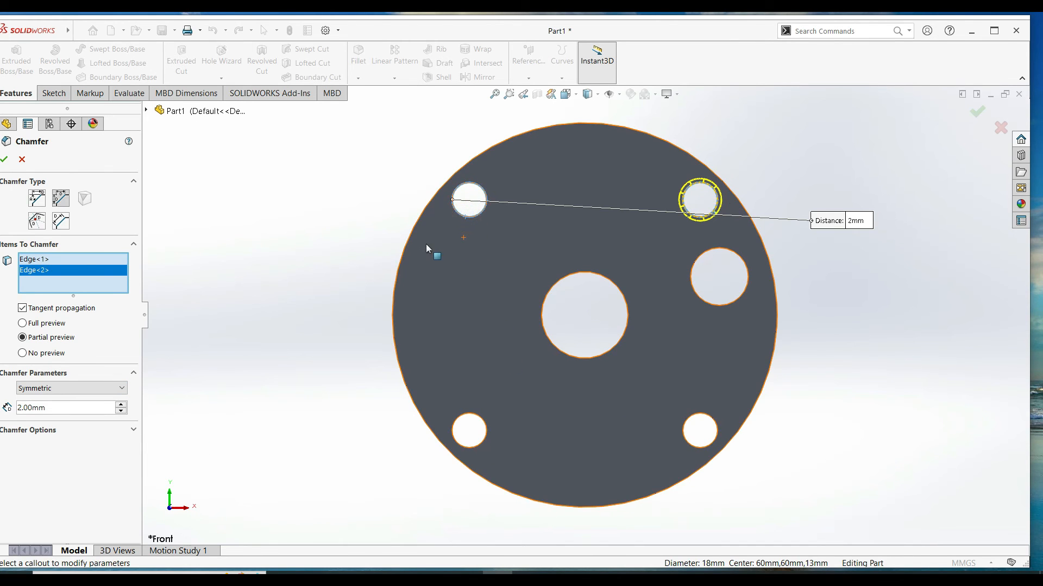
{"action": "left_click", "coordinate": [468, 417]}
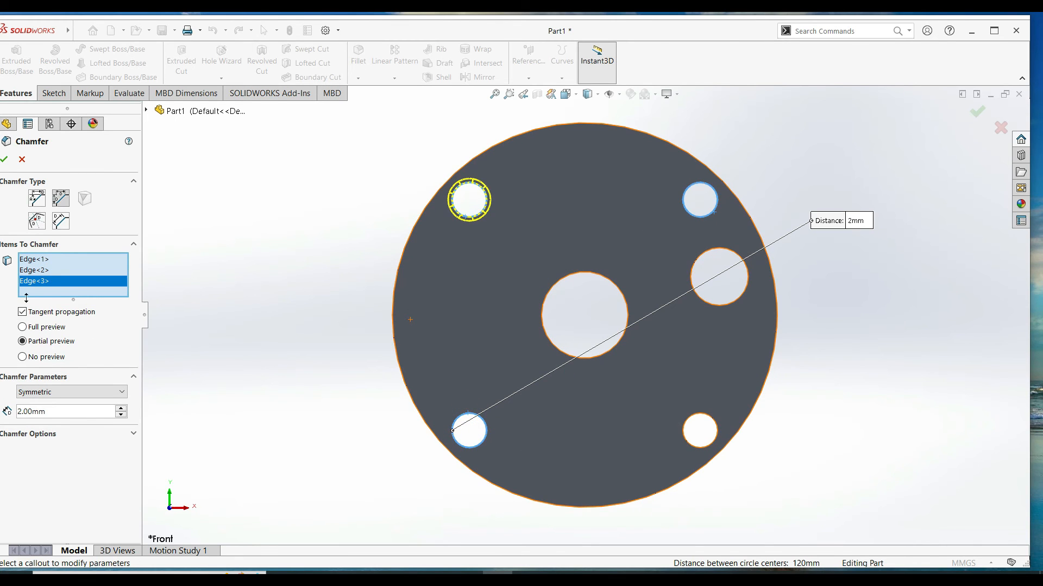
{"action": "left_click", "coordinate": [10, 159]}
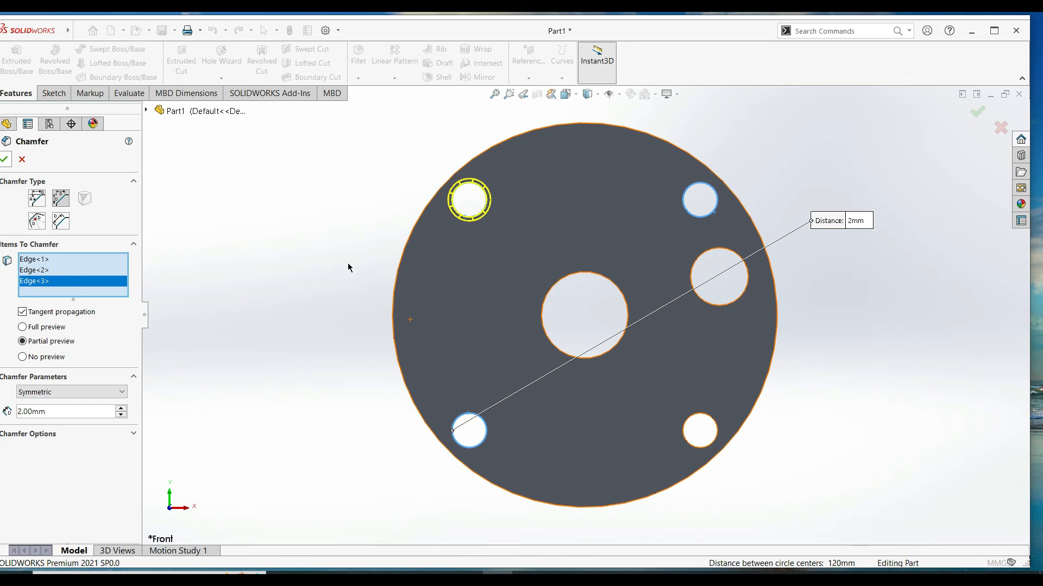
Chamfer the front edge of the remaining lower-right 18 mm hole with a symmetric distance of 2 mm
{"action": "left_click", "coordinate": [357, 76]}
{"action": "left_click", "coordinate": [375, 105]}
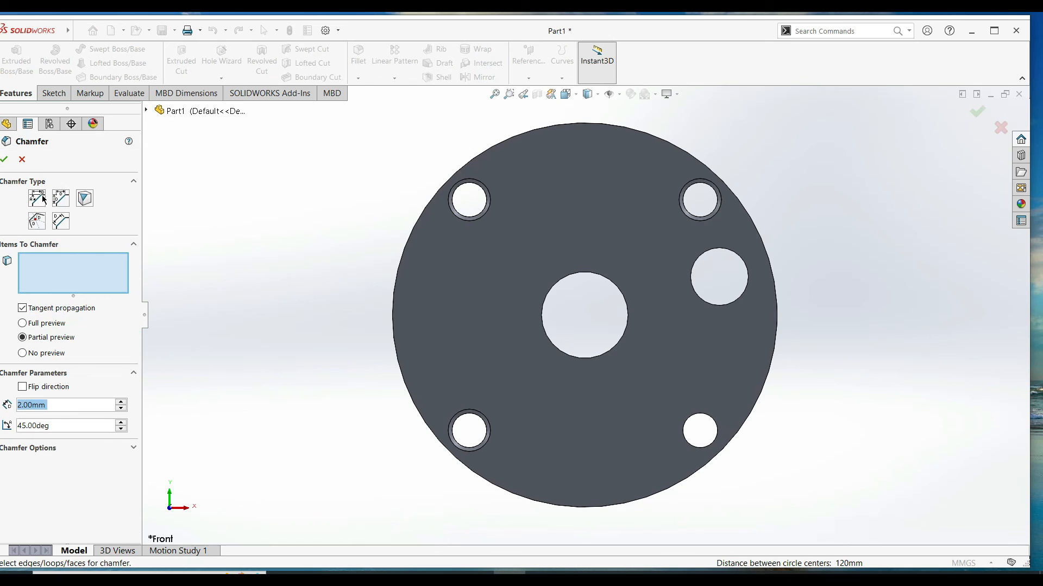
{"action": "left_click", "coordinate": [61, 202]}
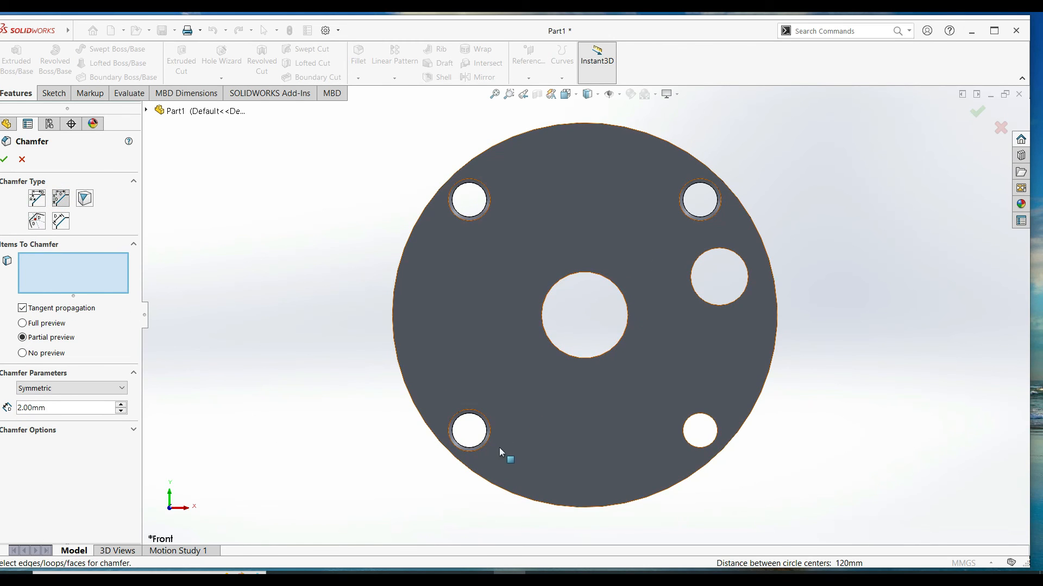
{"action": "left_click", "coordinate": [702, 454]}
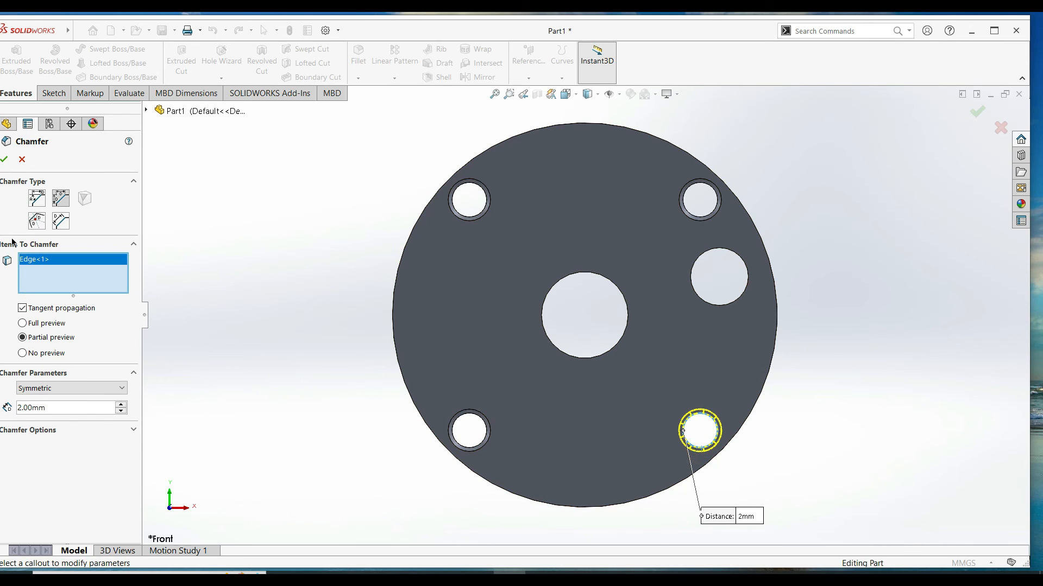
{"action": "left_click", "coordinate": [6, 161]}
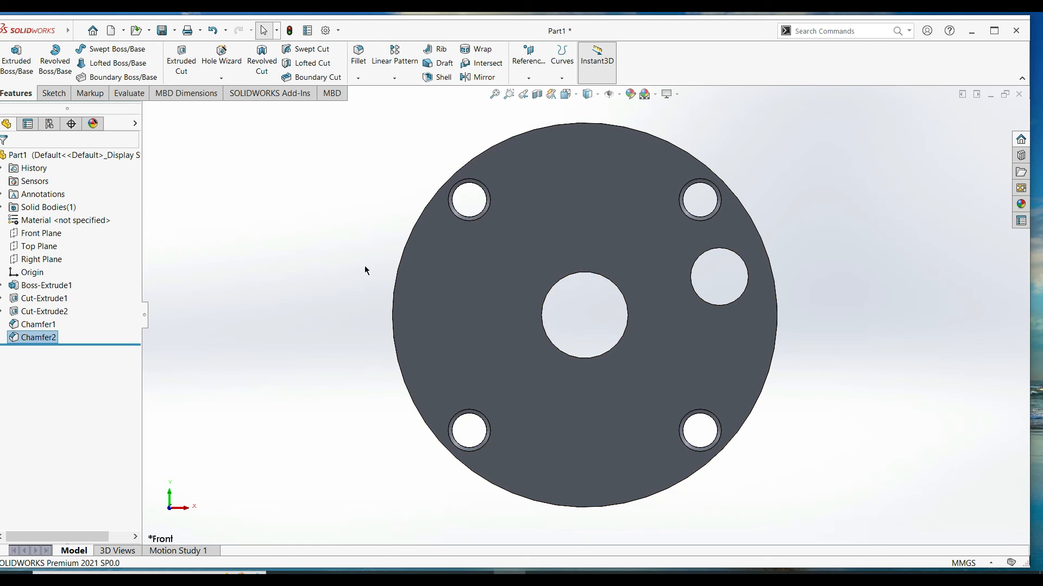
{"action": "scroll", "coordinate": [313, 291], "scroll_direction": "down", "scroll_amount": 2}
{"action": "scroll", "coordinate": [442, 319], "scroll_direction": "up", "scroll_amount": 2}
{"action": "scroll", "coordinate": [691, 298], "scroll_direction": "up", "scroll_amount": 1}
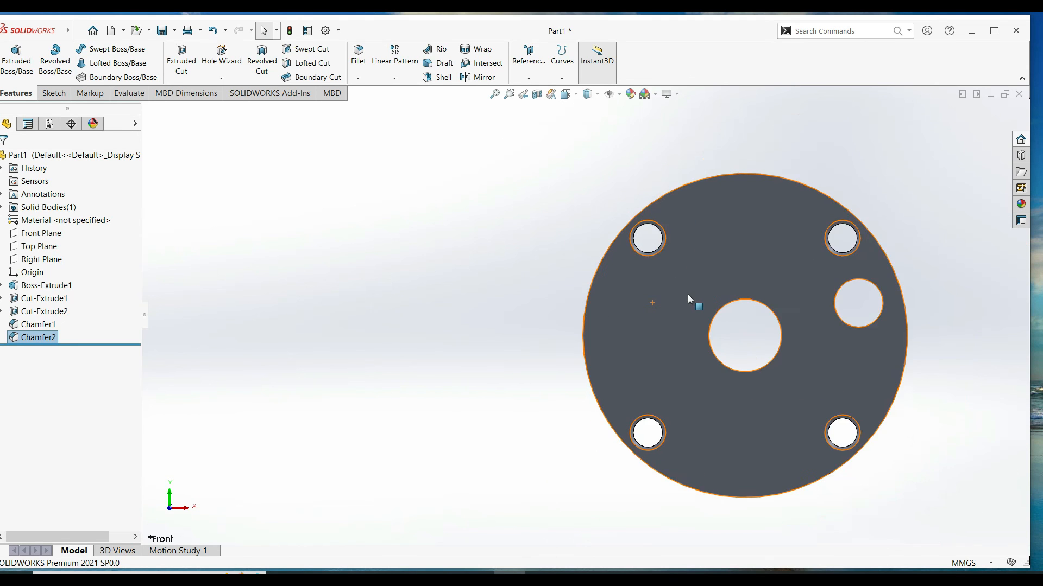
{"action": "scroll", "coordinate": [792, 309], "scroll_direction": "up", "scroll_amount": 2}
{"action": "middle_click_drag", "start_coordinate": [829, 314], "coordinate": [828, 278]}
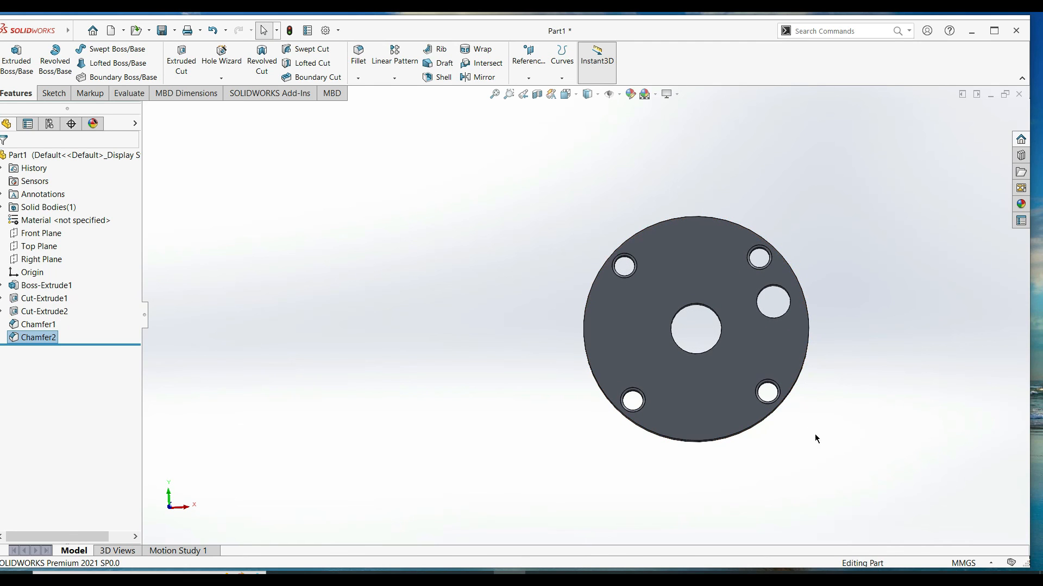
Assign the CA material from the Plastics category to the part
{"action": "right_click", "coordinate": [77, 220]}
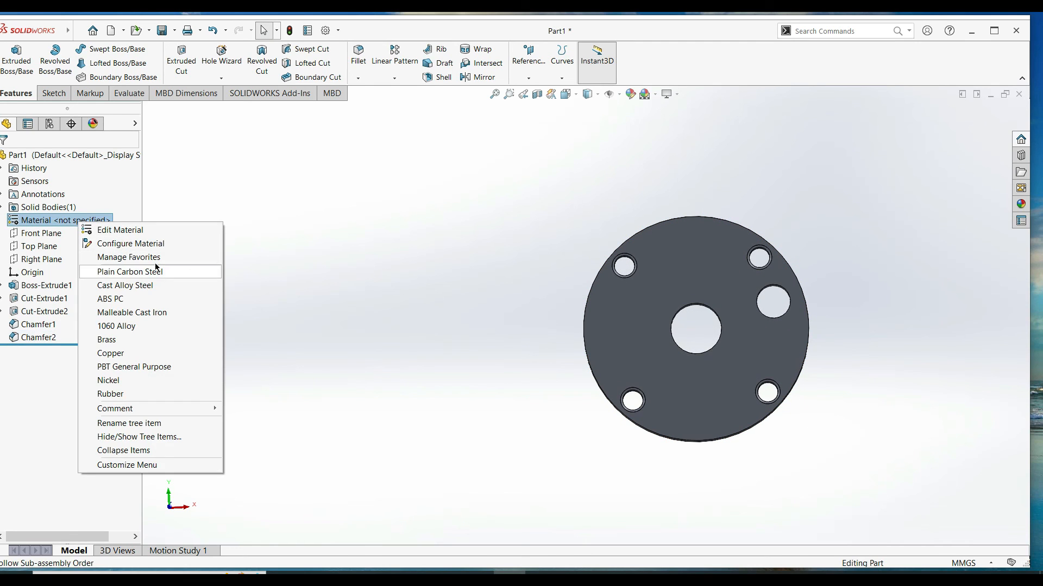
{"action": "left_click", "coordinate": [156, 230]}
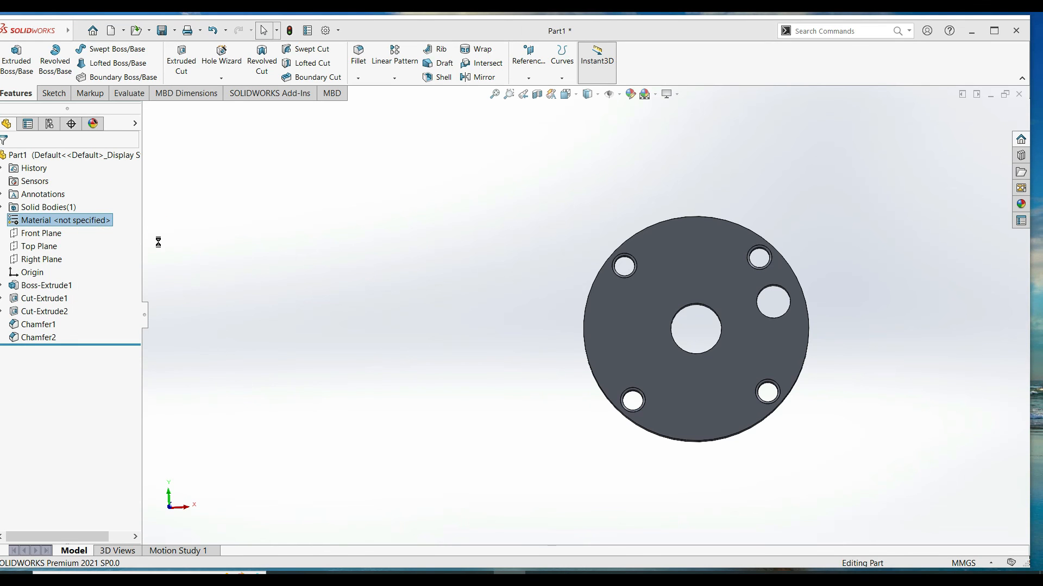
{"action": "left_click_drag", "start_coordinate": [521, 93], "coordinate": [310, 95]}
{"action": "scroll", "coordinate": [150, 390], "scroll_direction": "down", "scroll_amount": 6}
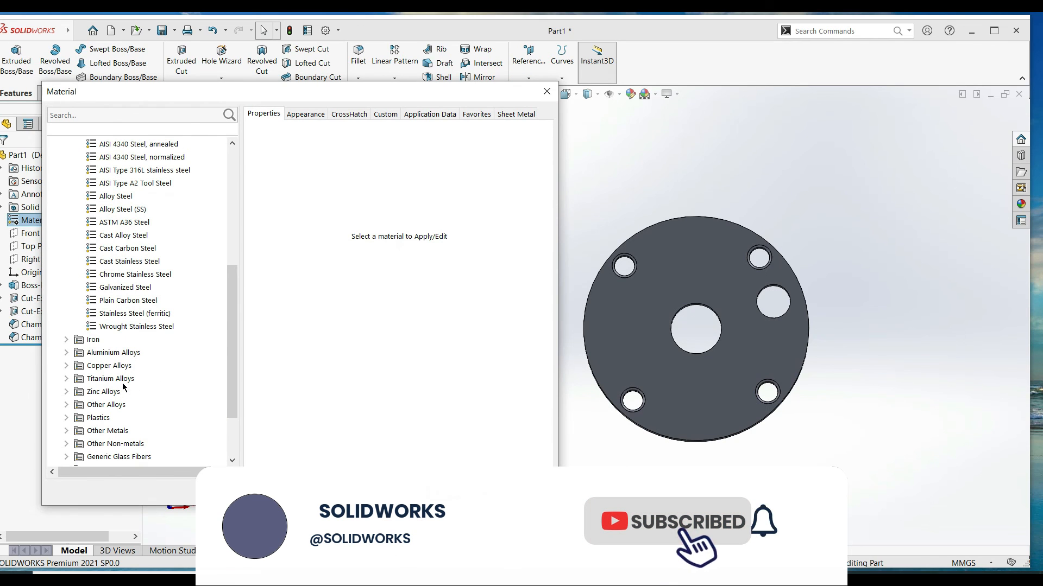
{"action": "scroll", "coordinate": [123, 387], "scroll_direction": "down", "scroll_amount": 2}
{"action": "left_click", "coordinate": [100, 340]}
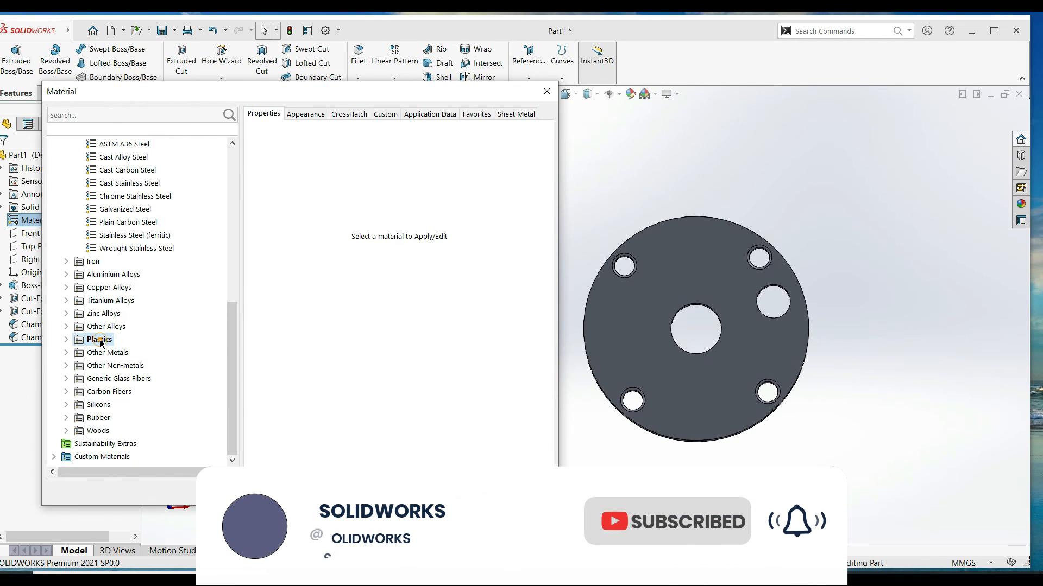
{"action": "double_click", "coordinate": [100, 340]}
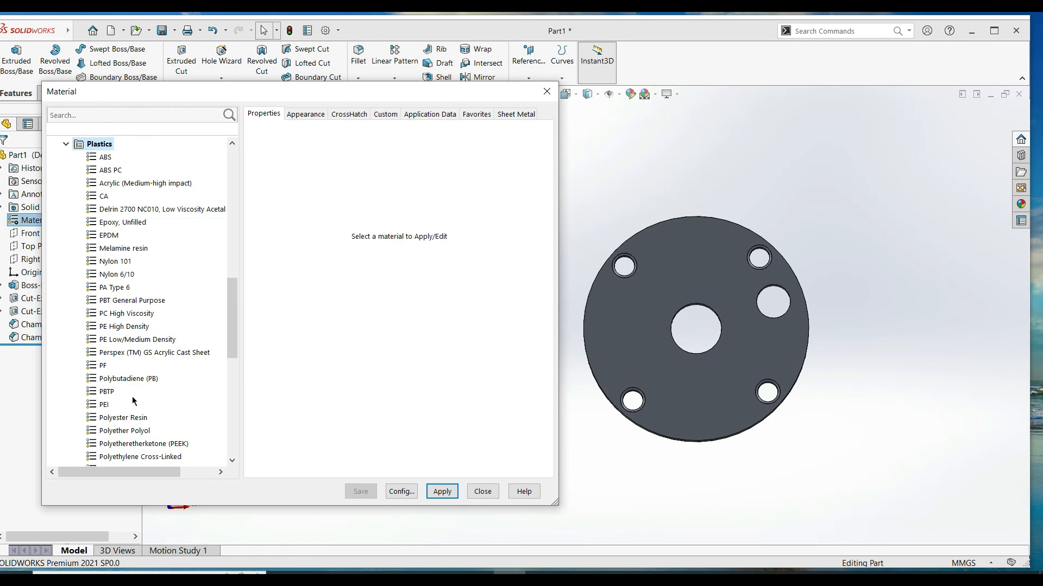
{"action": "scroll", "coordinate": [136, 434], "scroll_direction": "down", "scroll_amount": 8}
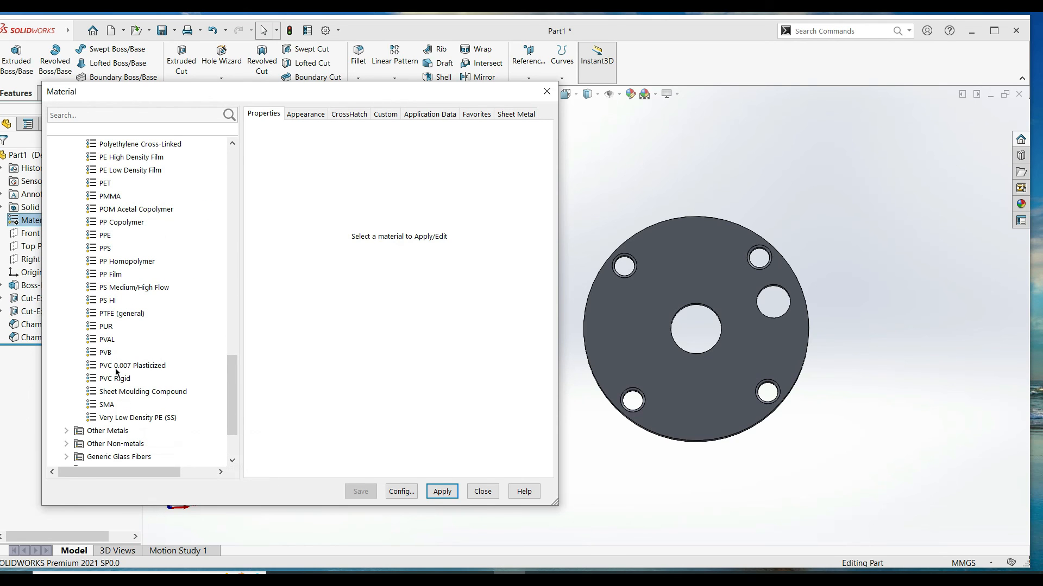
{"action": "scroll", "coordinate": [113, 288], "scroll_direction": "up", "scroll_amount": 10}
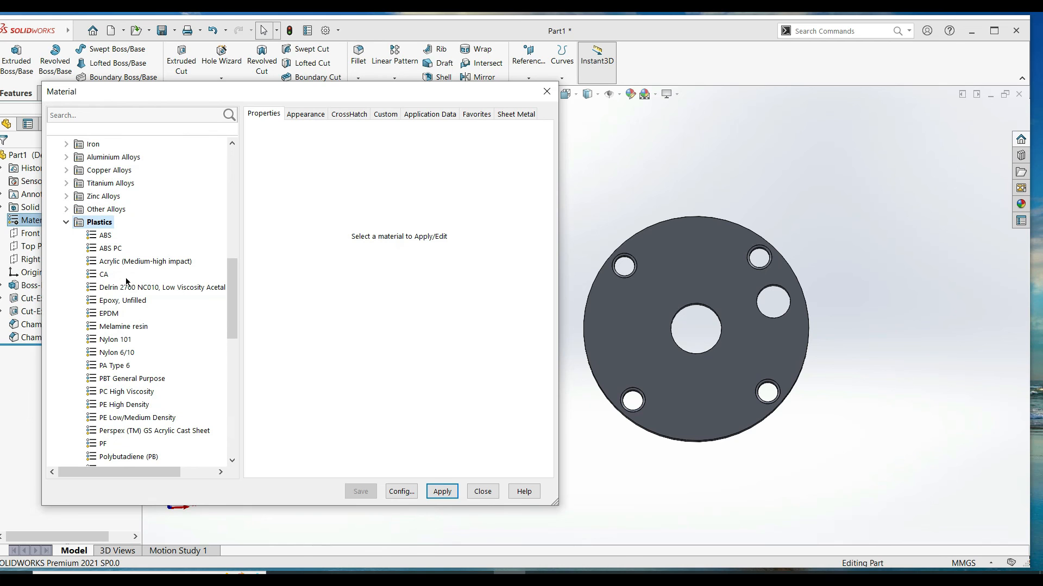
{"action": "double_click", "coordinate": [104, 274]}
{"action": "middle_click_drag", "start_coordinate": [750, 287], "coordinate": [681, 234]}
{"action": "key", "text": "ctrl+1"}
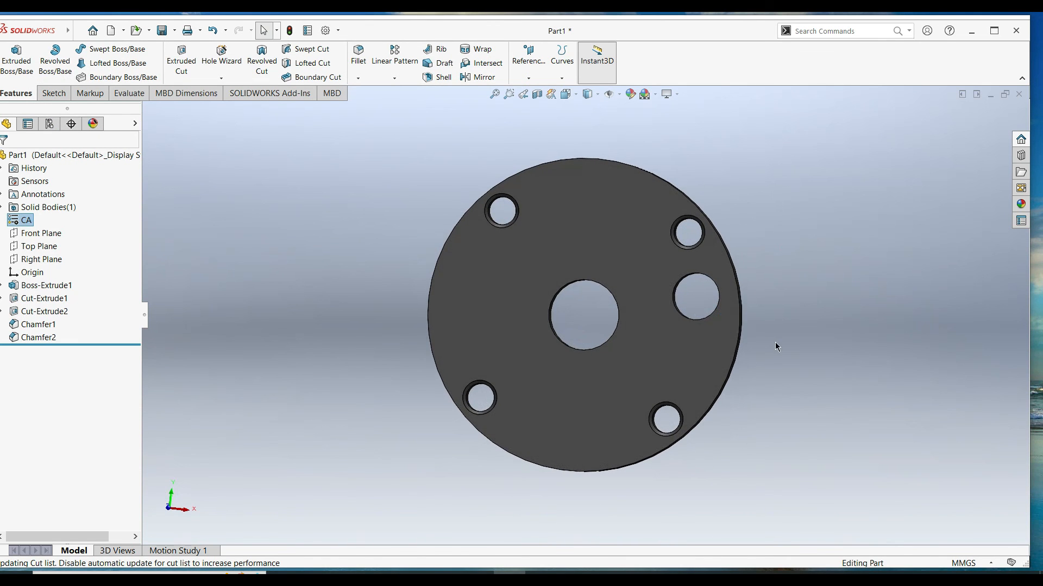